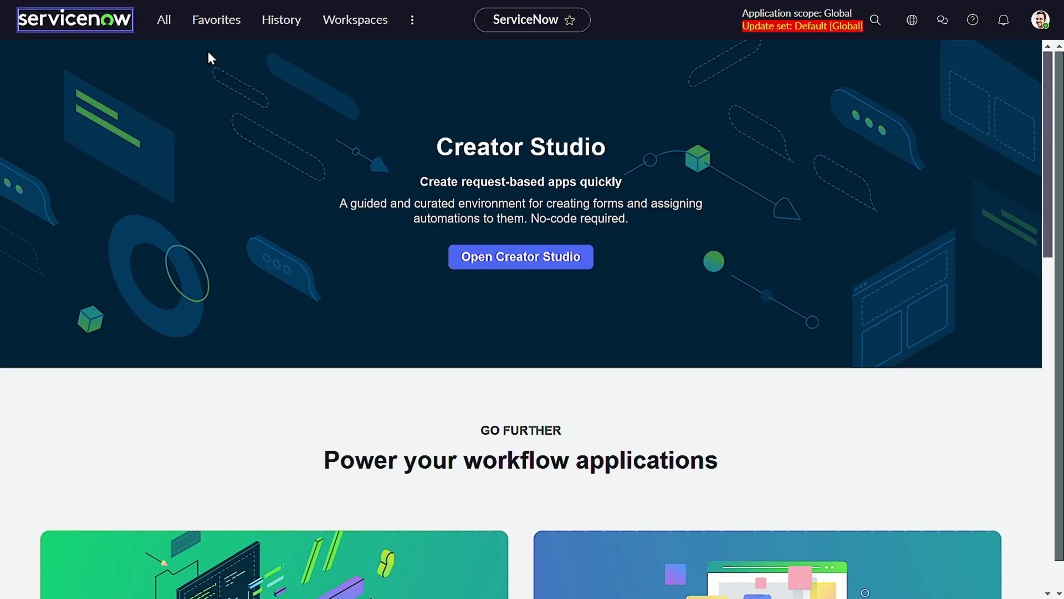
# Step: Open the three_strike_approval_notification event record from the Event Registry
pyautogui.click(217, 25)
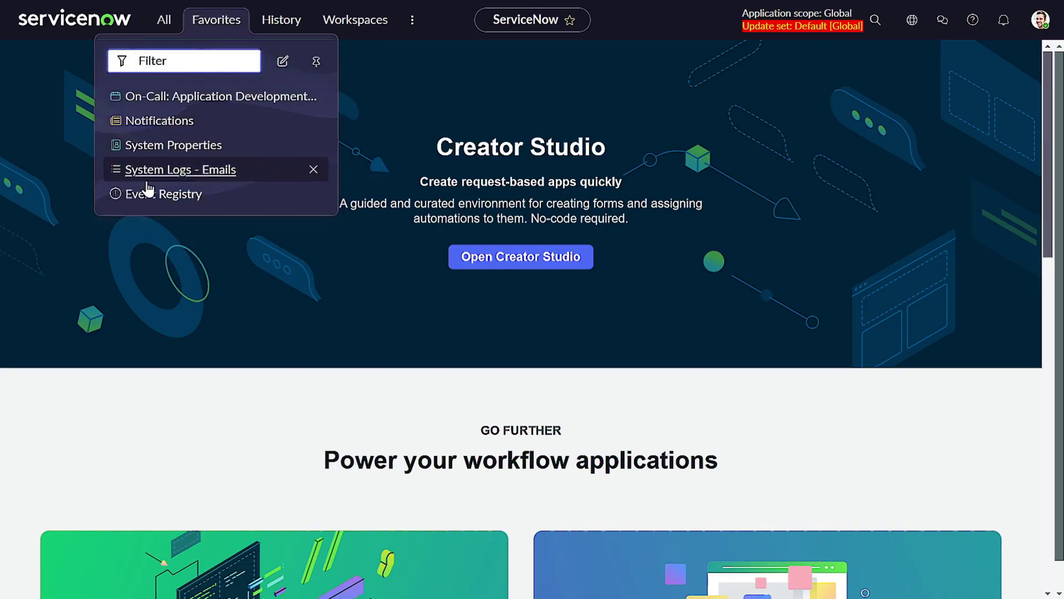
pyautogui.click(161, 195)
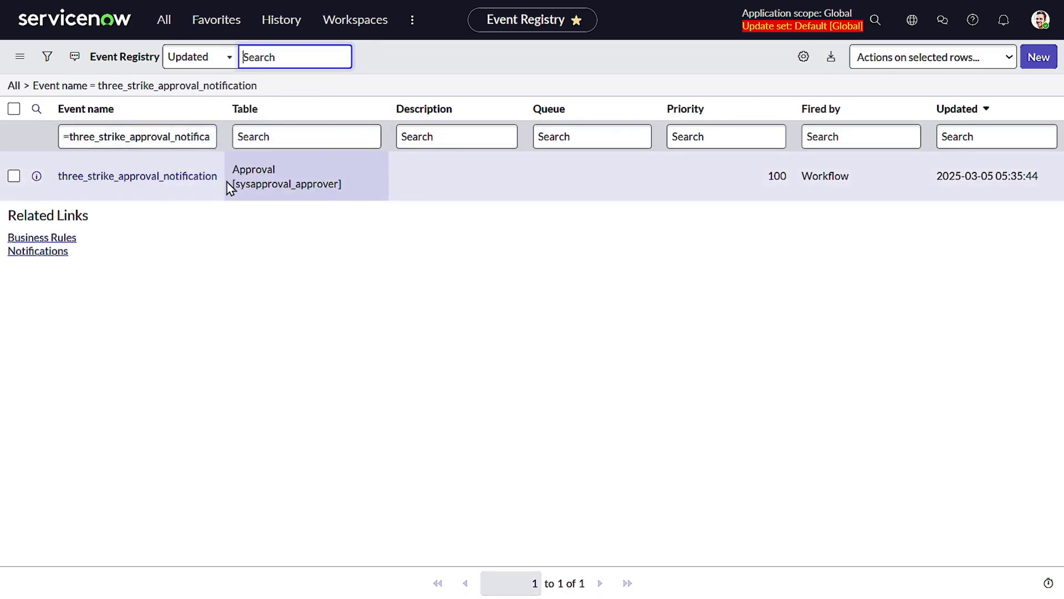
pyautogui.moveTo(219, 182); pyautogui.dragTo(60, 180)
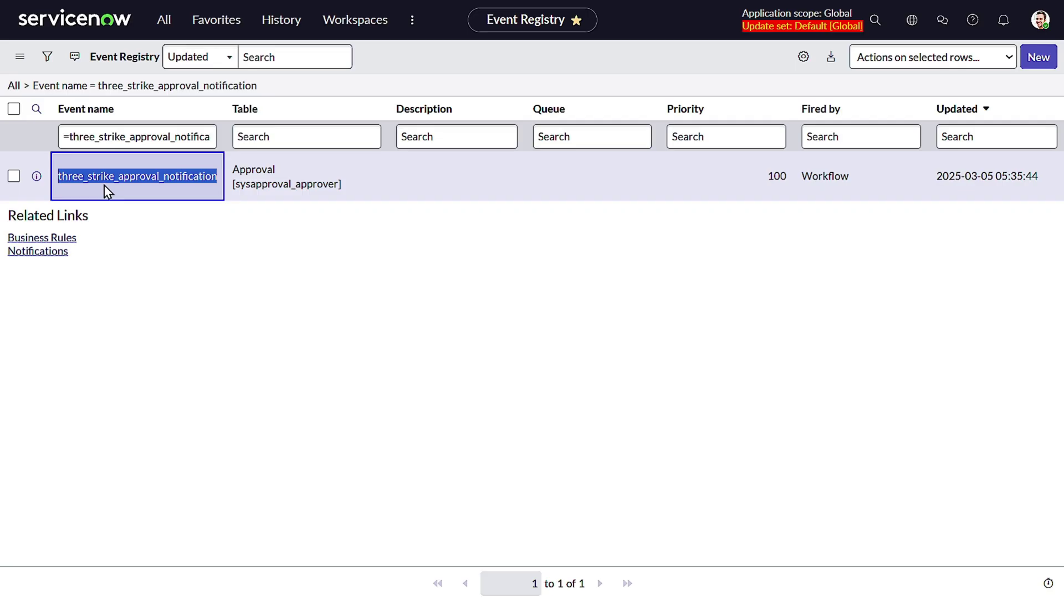
pyautogui.click(161, 286)
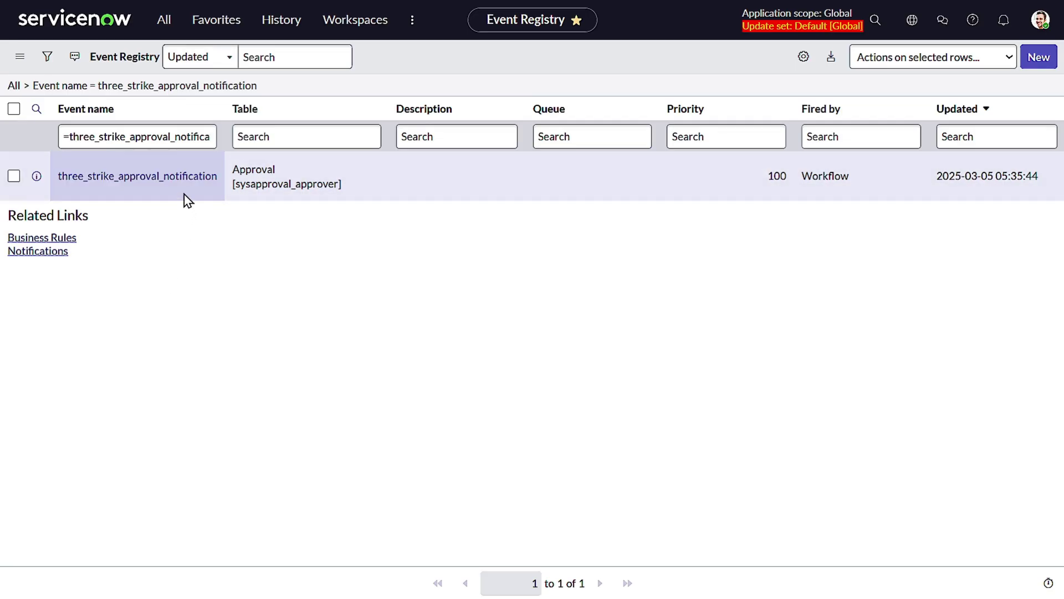
pyautogui.click(166, 181)
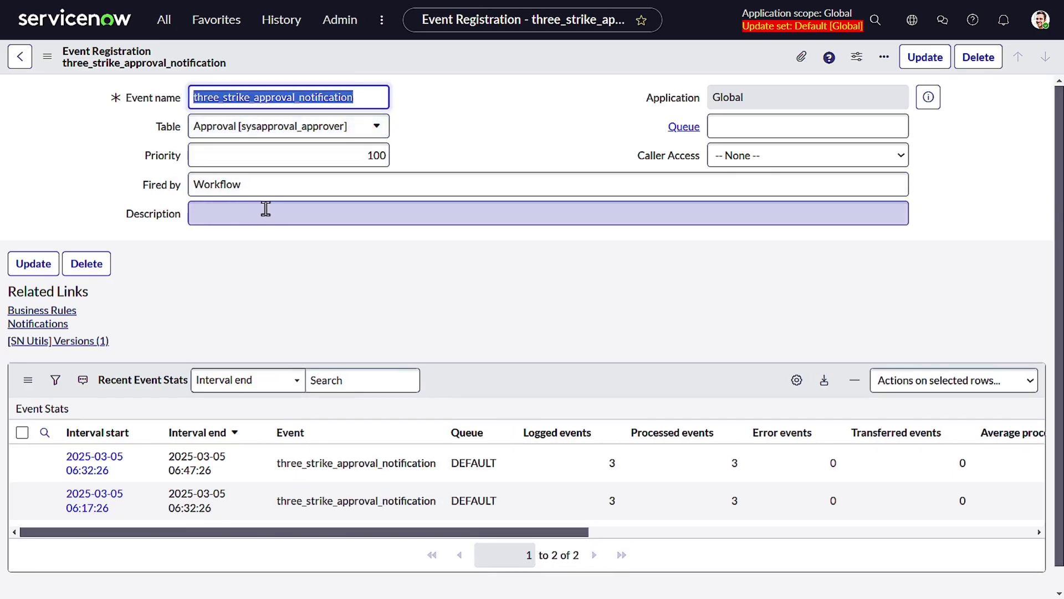
# Step: Review the Fired by and Event name fields of the event registration
pyautogui.scroll(-1, 199, 148)
pyautogui.click(190, 165)
pyautogui.doubleClick(191, 165)
pyautogui.scroll(1, 405, 217)
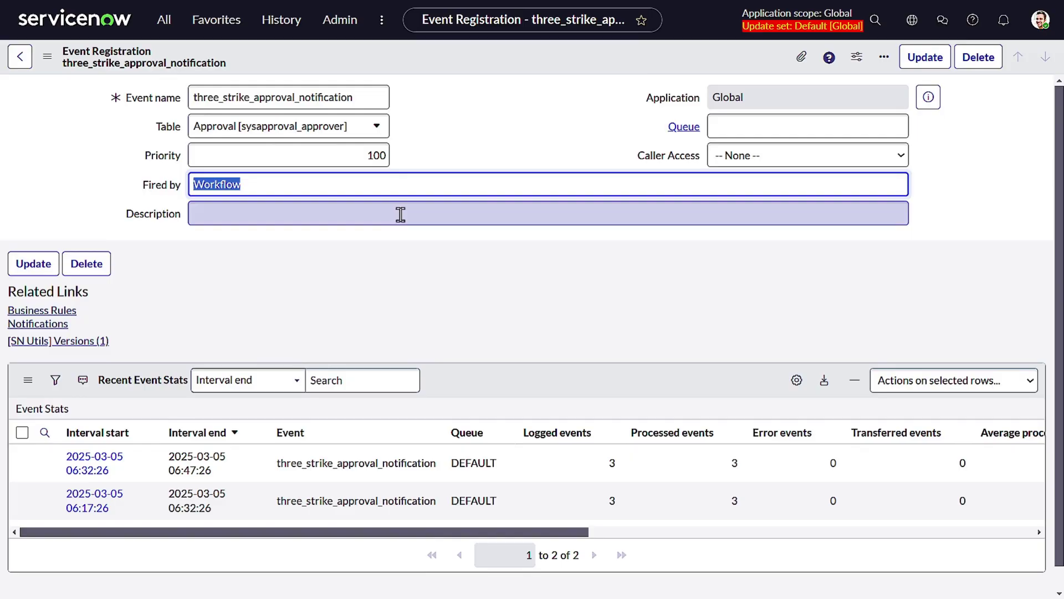
pyautogui.doubleClick(227, 94)
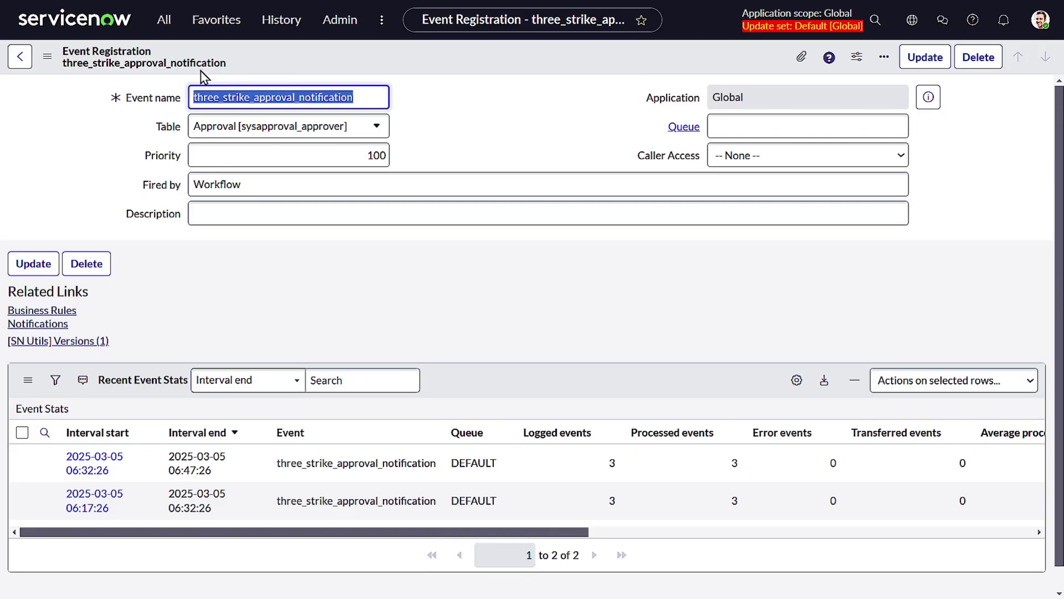
# Step: Open the Three Strike Approval Notification record from the Notifications list
pyautogui.click(165, 20)
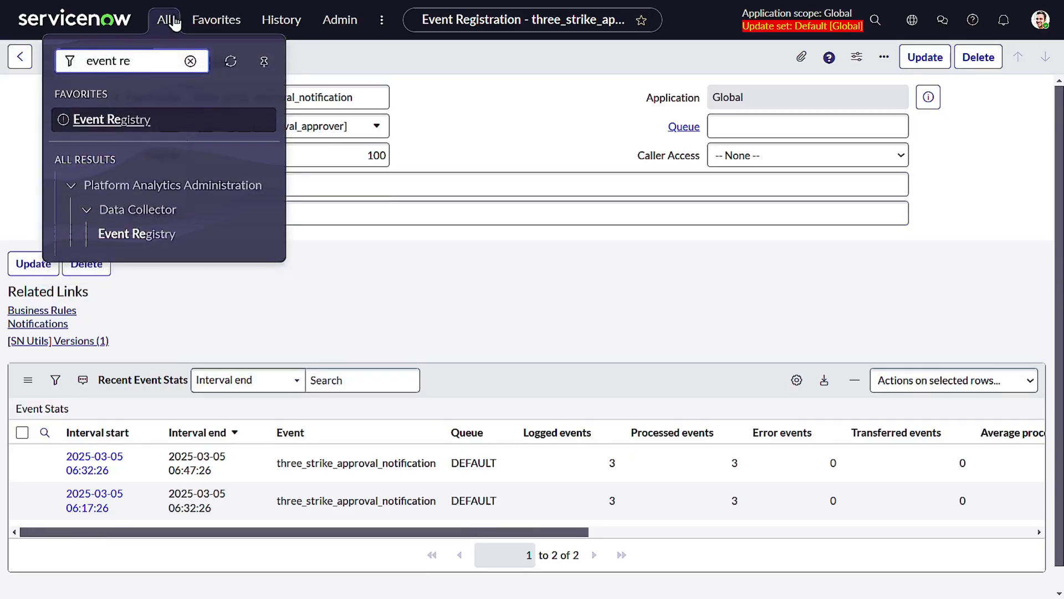
pyautogui.click(233, 25)
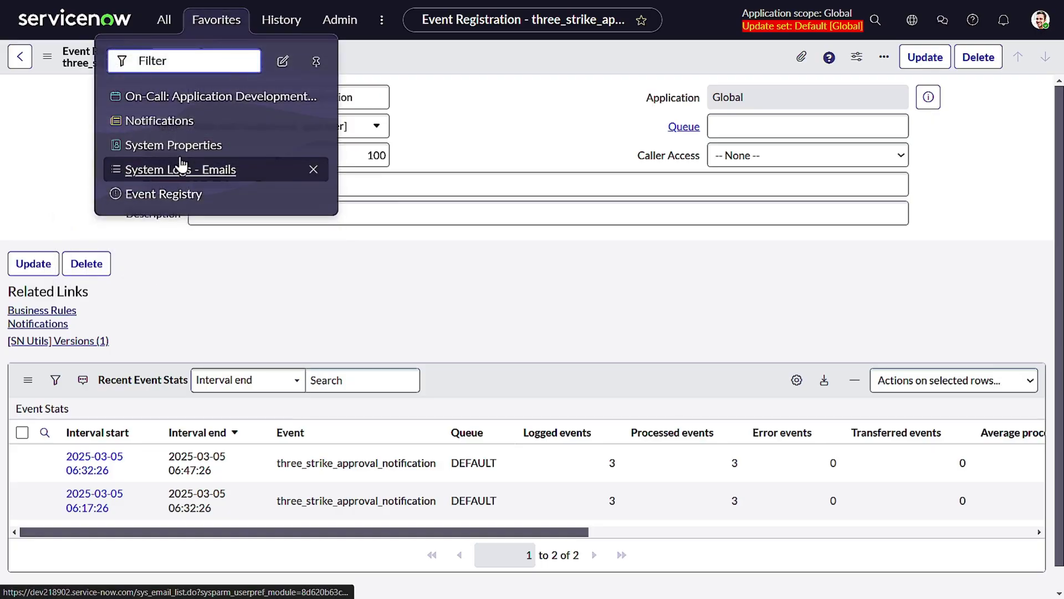
pyautogui.click(141, 121)
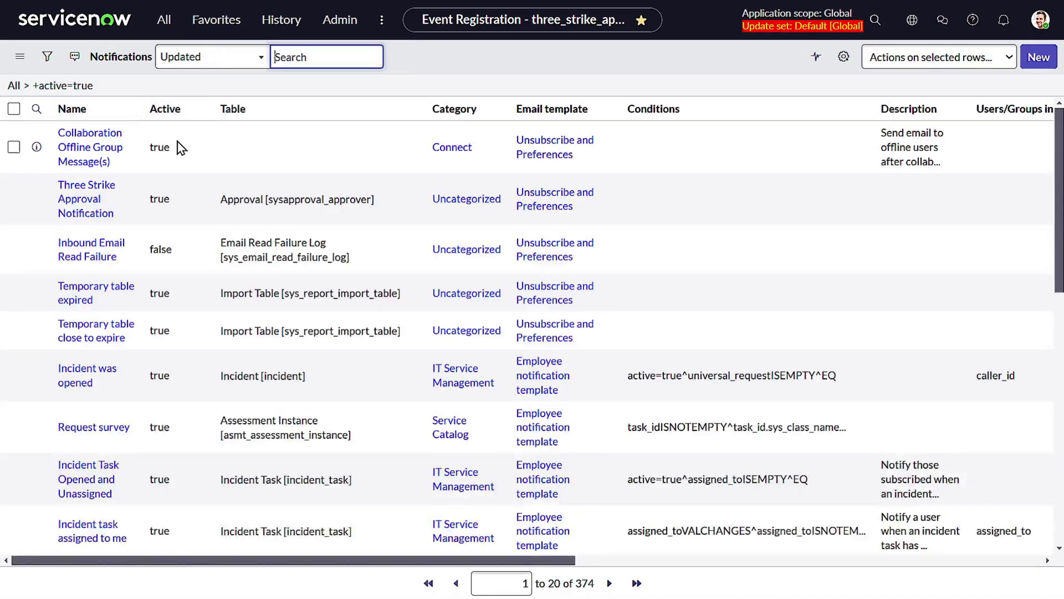
pyautogui.click(82, 235)
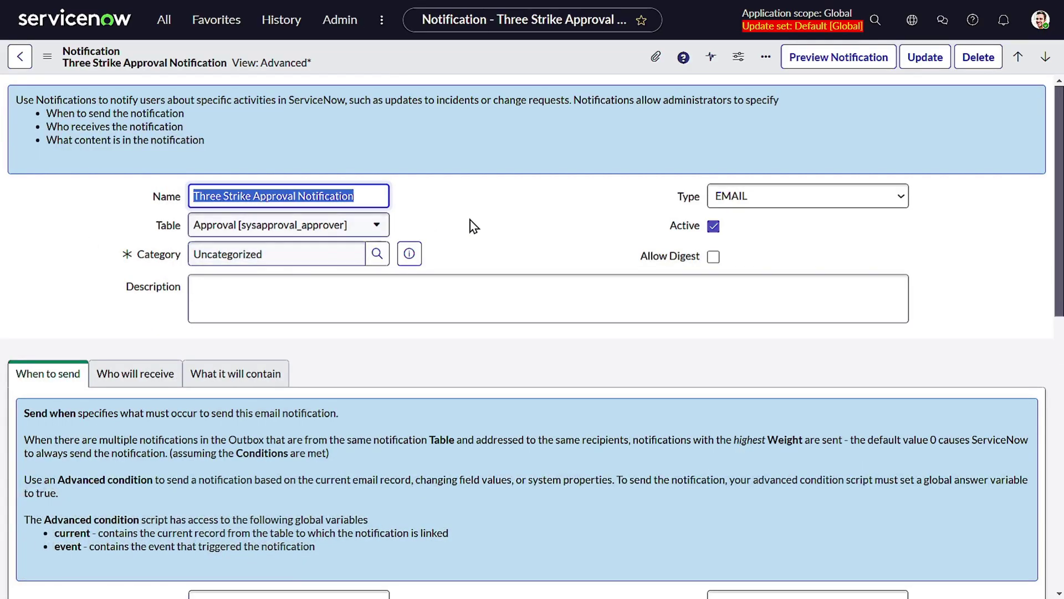
# Step: Review the notification's sending settings, including Send when, Event name and the conditions
pyautogui.scroll(-3, 478, 219)
pyautogui.scroll(2, 478, 219)
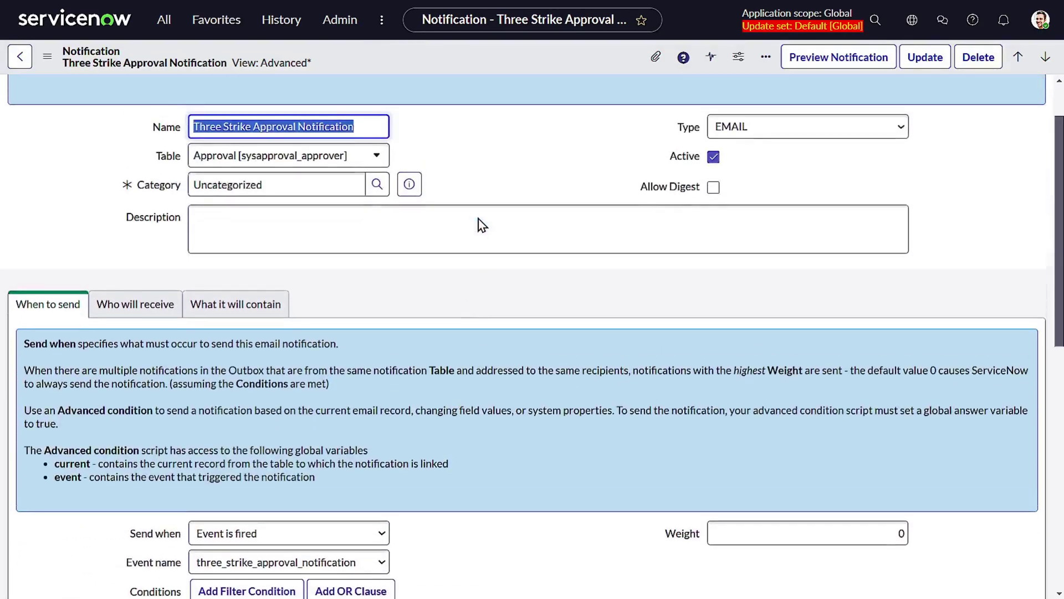
pyautogui.scroll(-5, 478, 219)
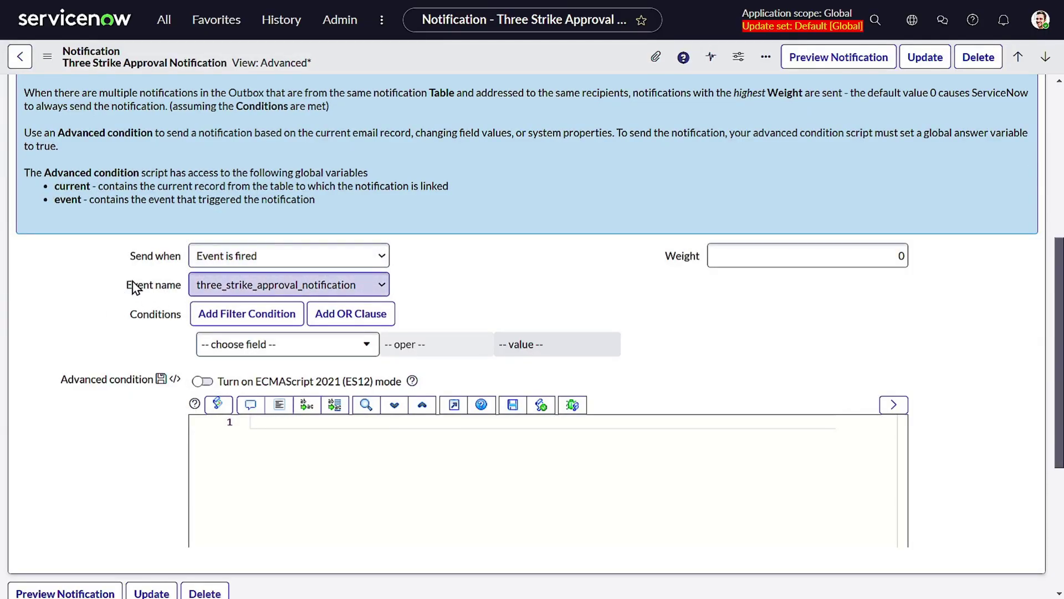
pyautogui.scroll(1, 246, 304)
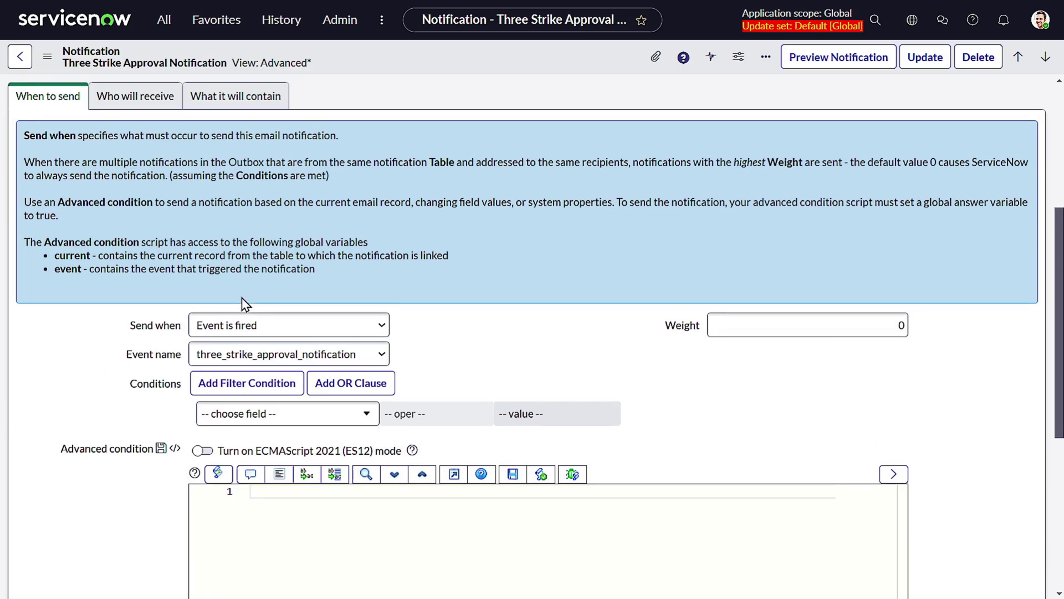
pyautogui.scroll(-2, 246, 304)
pyautogui.scroll(5, 238, 288)
# Step: Review who receives the notification and what it contains, including its subject and HTML message
pyautogui.click(181, 312)
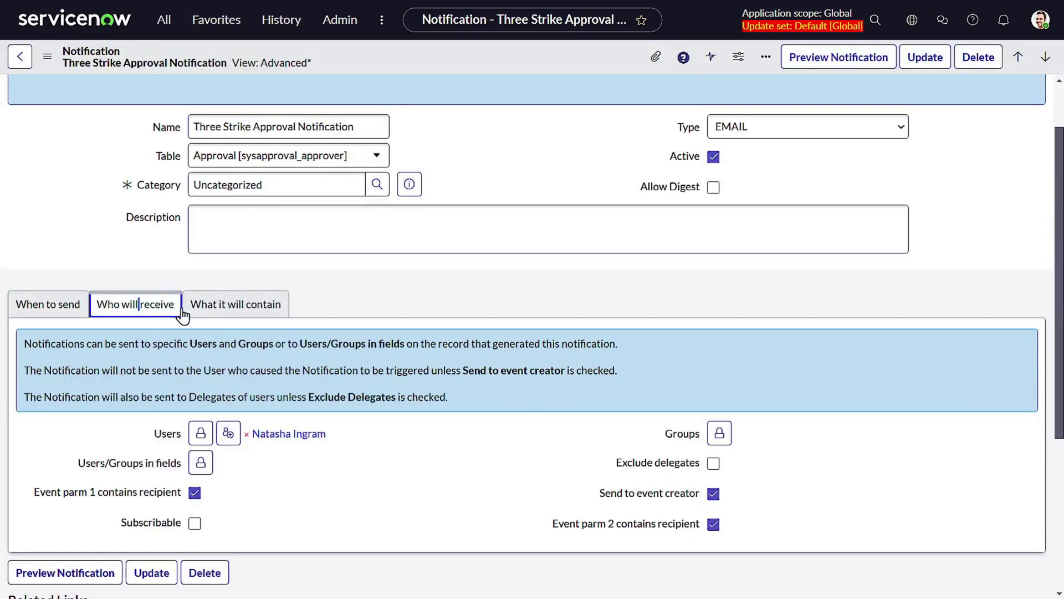
pyautogui.click(229, 302)
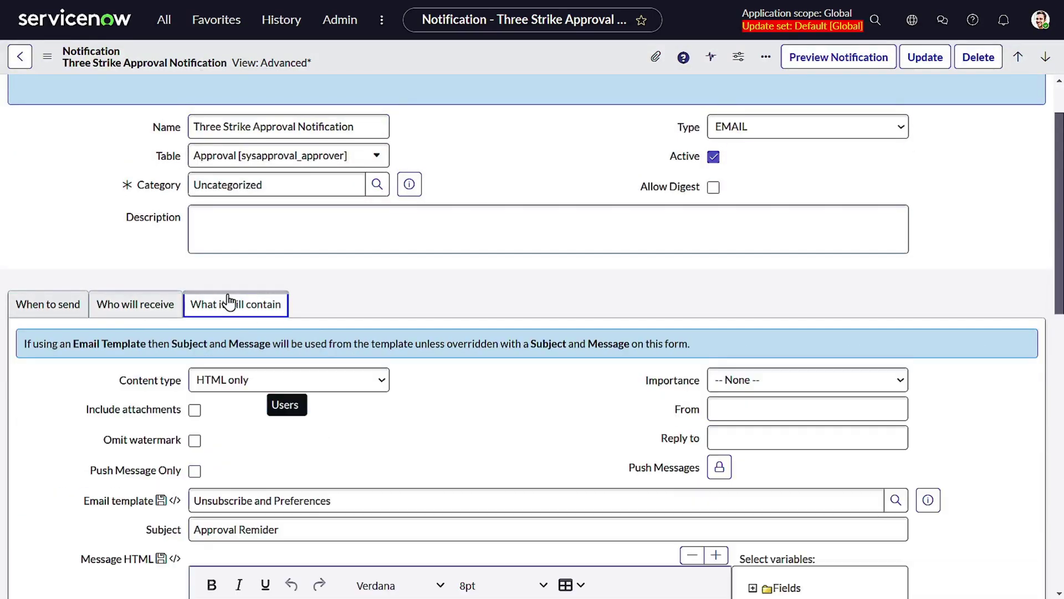
pyautogui.scroll(-2, 338, 314)
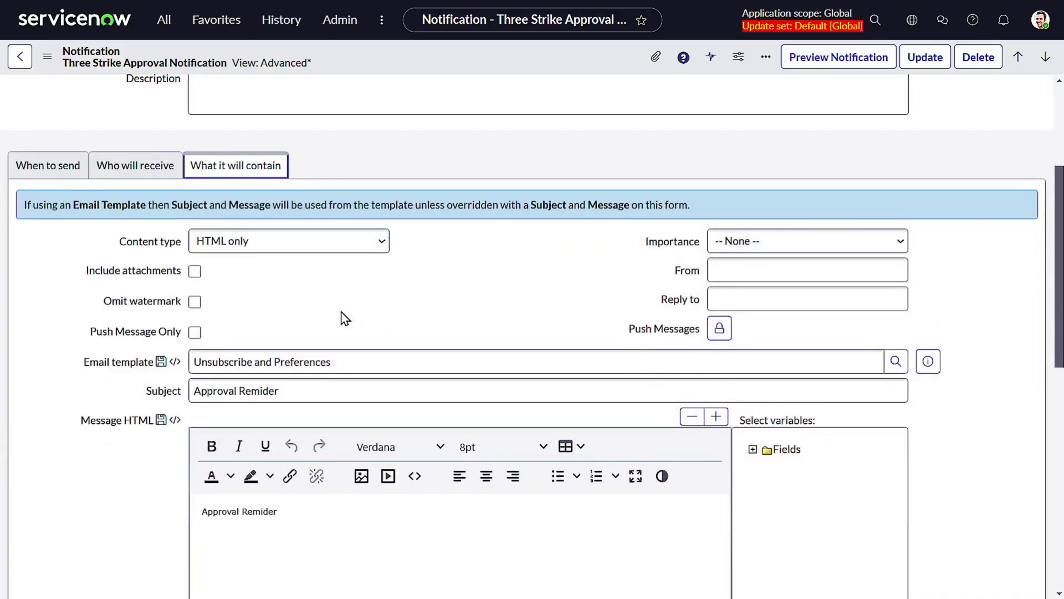
pyautogui.scroll(-2, 244, 285)
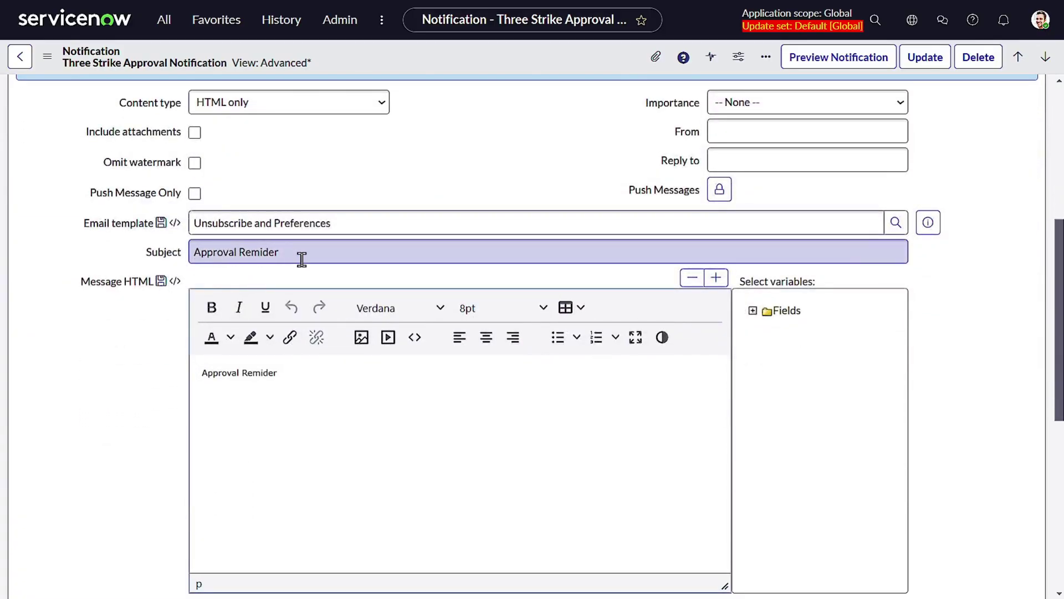
pyautogui.moveTo(302, 256); pyautogui.dragTo(198, 249)
pyautogui.click(264, 370)
pyautogui.moveTo(277, 372); pyautogui.dragTo(138, 368)
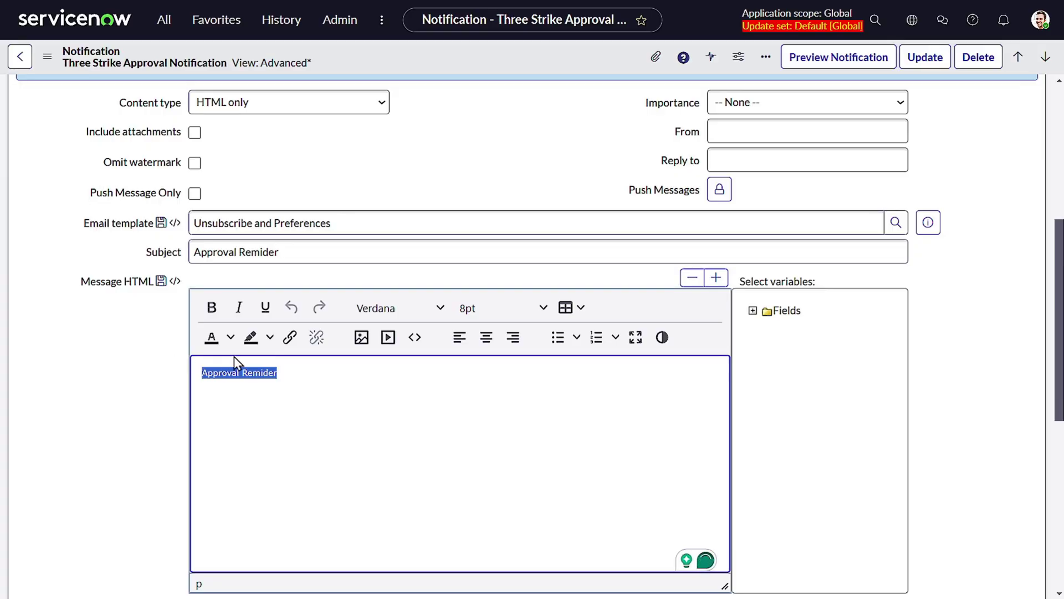
pyautogui.scroll(5, 322, 377)
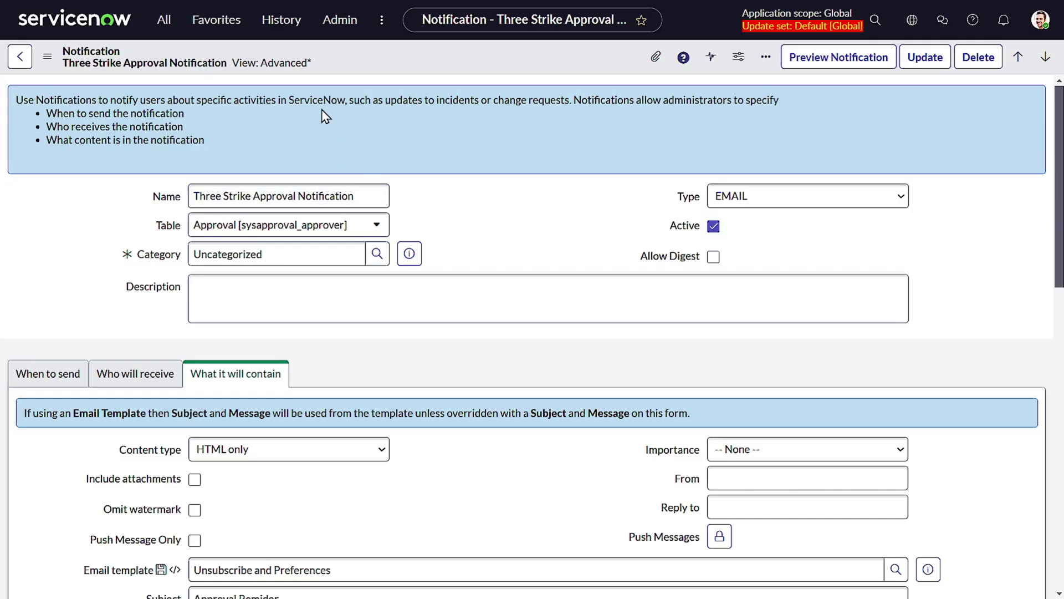
# Step: Open the System Properties list and examine the value of the 3_strike_approval_reminder_timeframe property
pyautogui.click(217, 24)
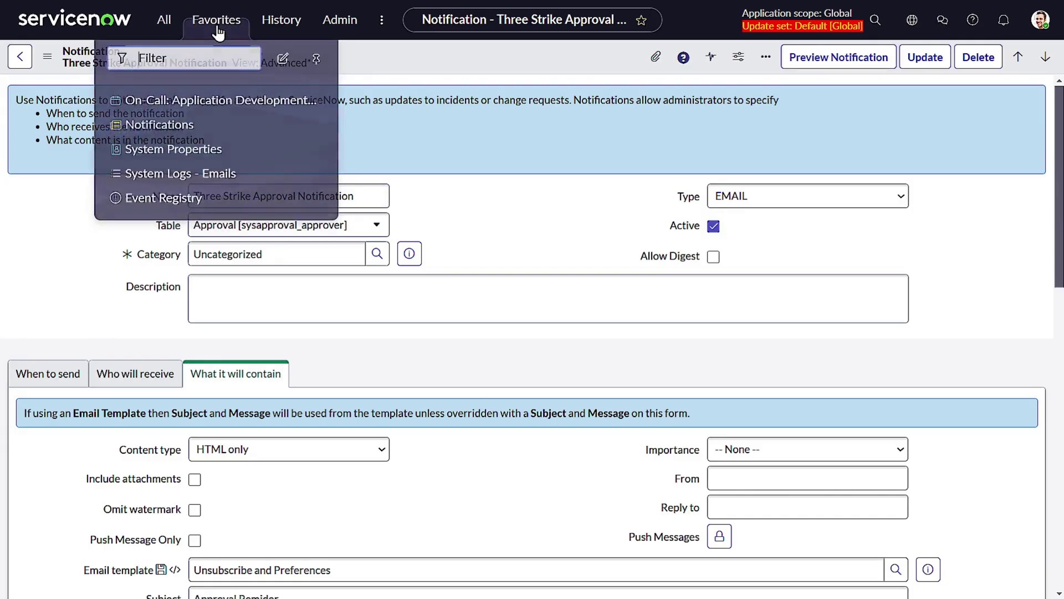
pyautogui.click(210, 145)
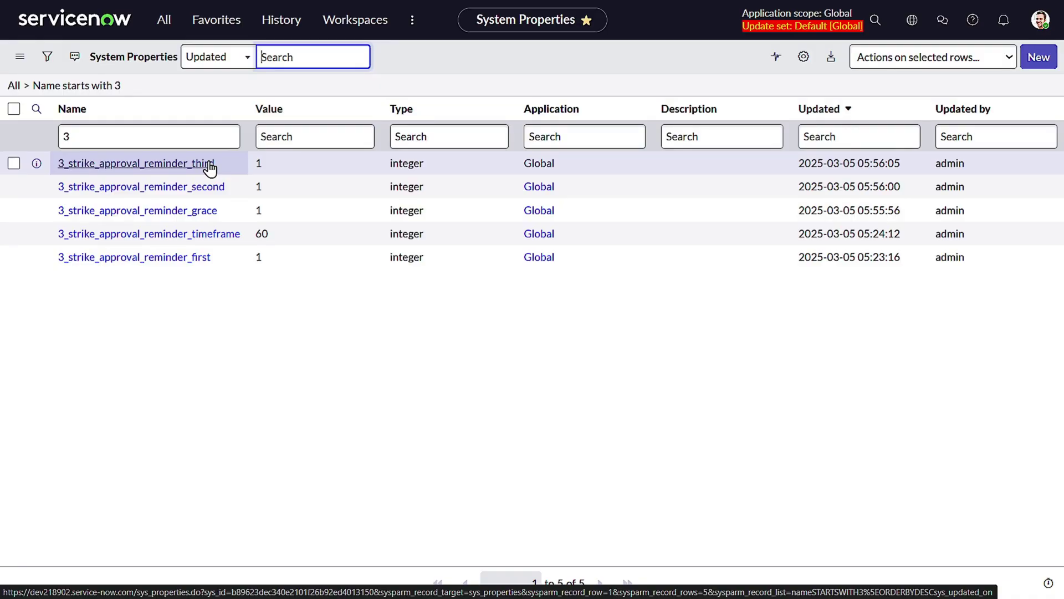
pyautogui.moveTo(148, 213); pyautogui.dragTo(156, 226)
pyautogui.moveTo(56, 234); pyautogui.dragTo(263, 235)
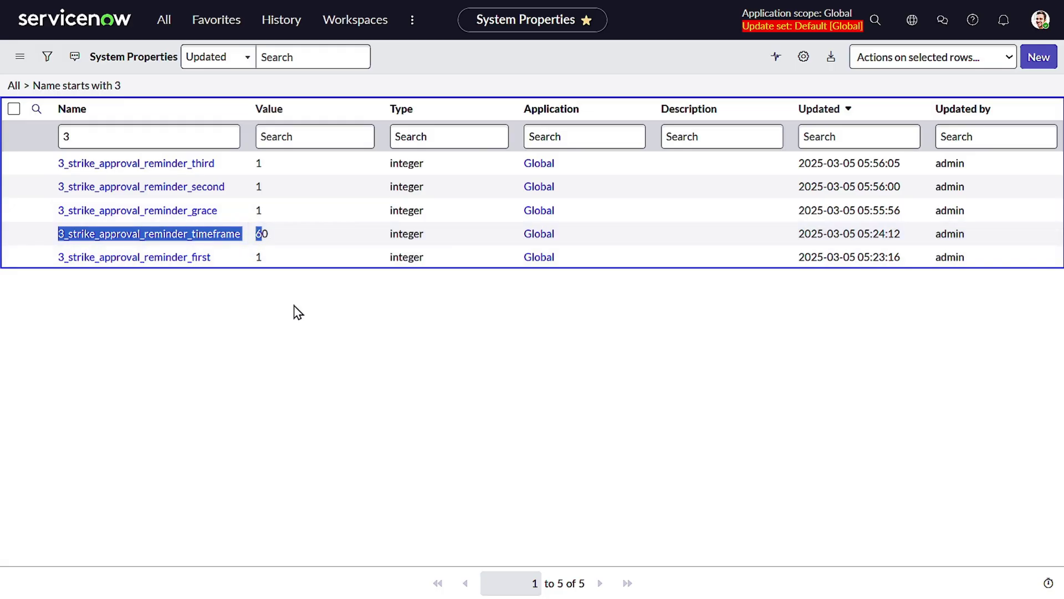
pyautogui.click(298, 312)
pyautogui.doubleClick(263, 231)
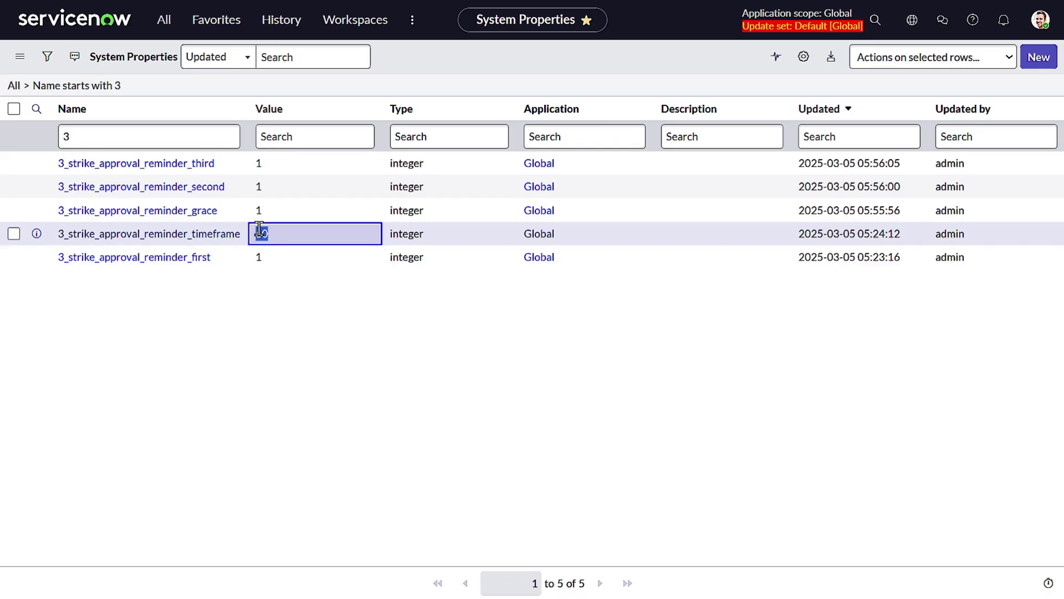
pyautogui.click(348, 286)
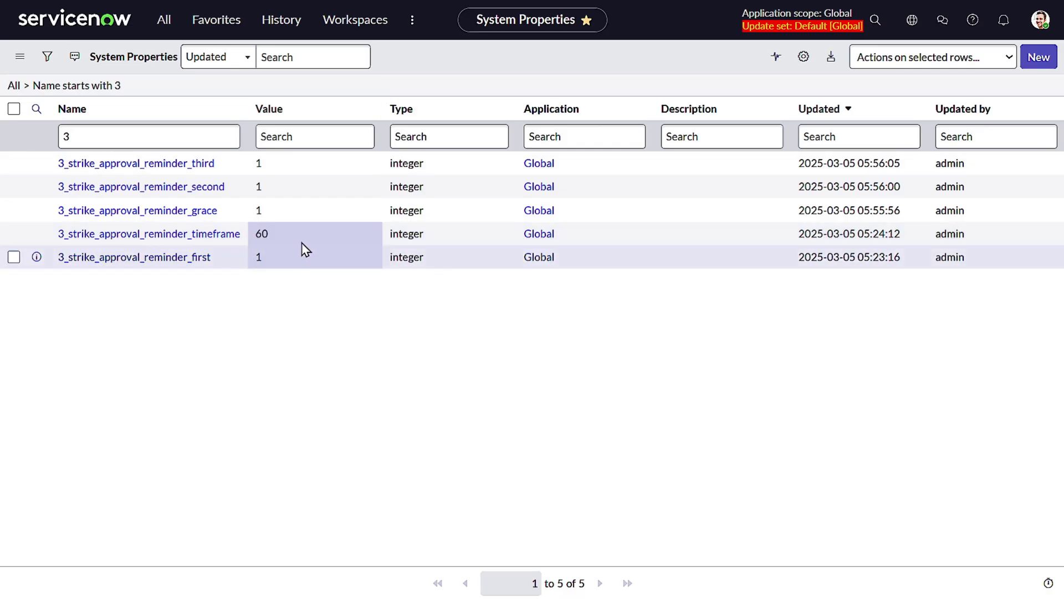
pyautogui.click(289, 227)
pyautogui.moveTo(290, 228); pyautogui.dragTo(251, 232)
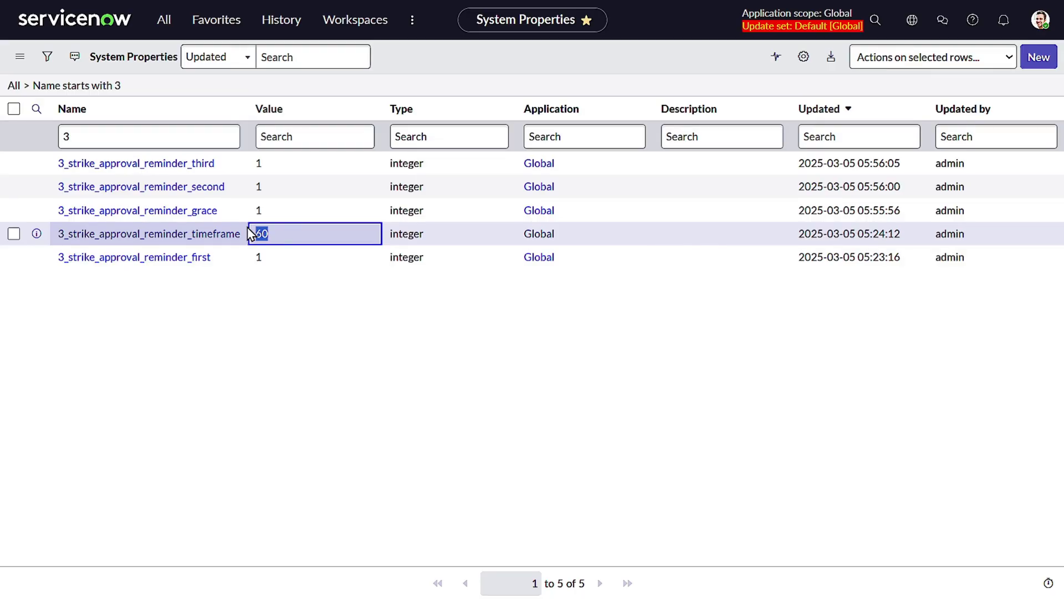
pyautogui.click(327, 308)
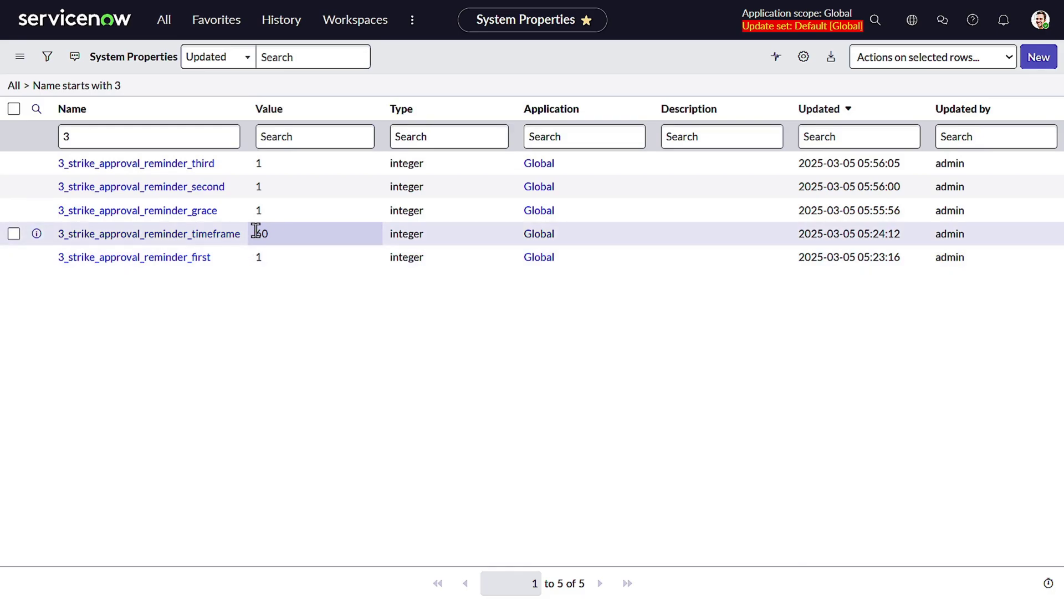
# Step: Examine the values of the 3_strike_approval_reminder properties for grace, first, second and third
pyautogui.moveTo(234, 215); pyautogui.dragTo(135, 216)
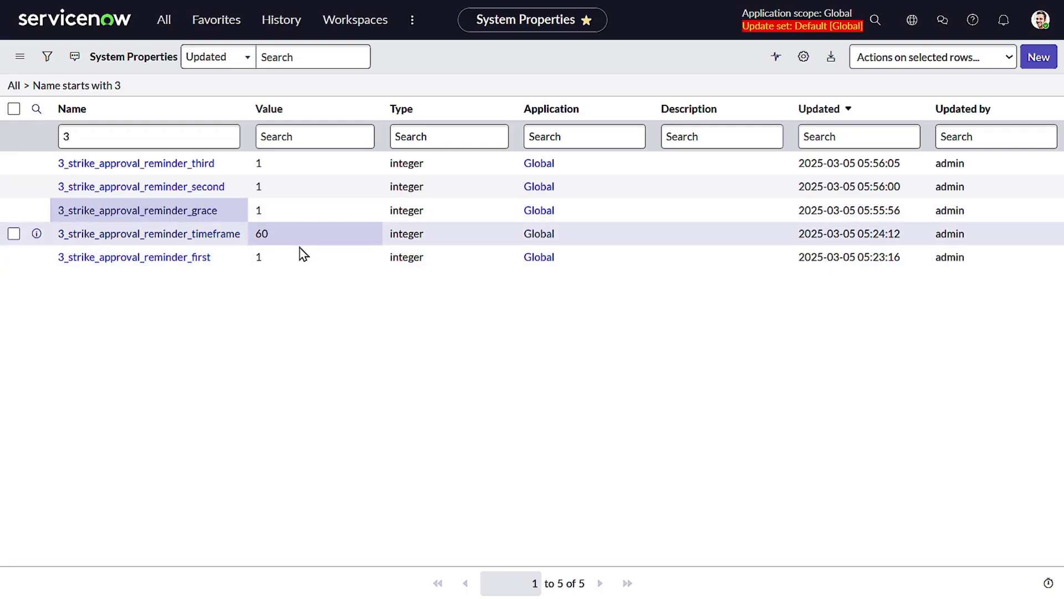
pyautogui.moveTo(288, 264); pyautogui.dragTo(245, 276)
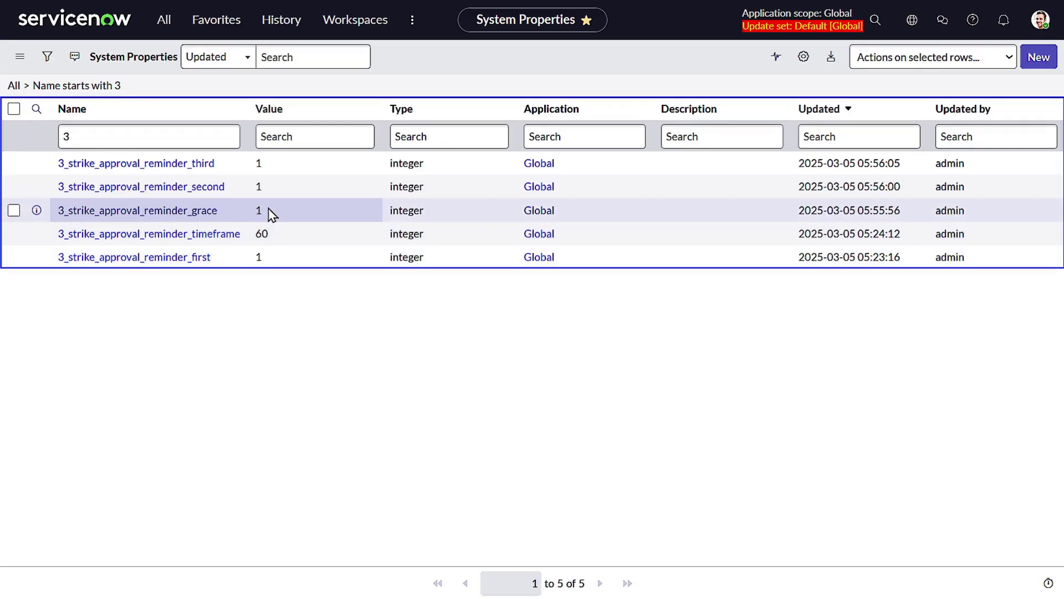
pyautogui.doubleClick(258, 186)
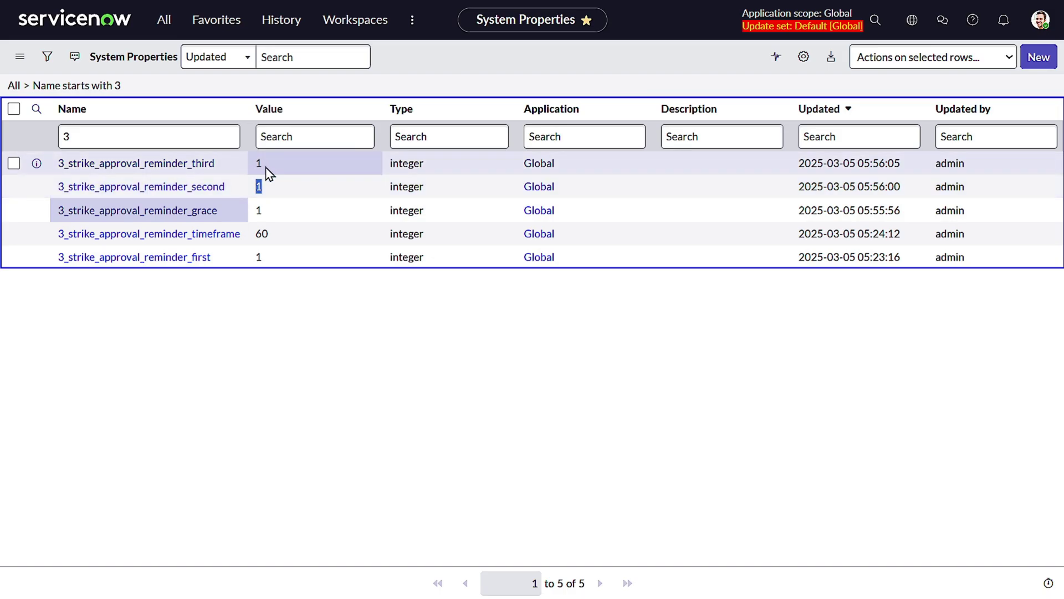
pyautogui.doubleClick(259, 162)
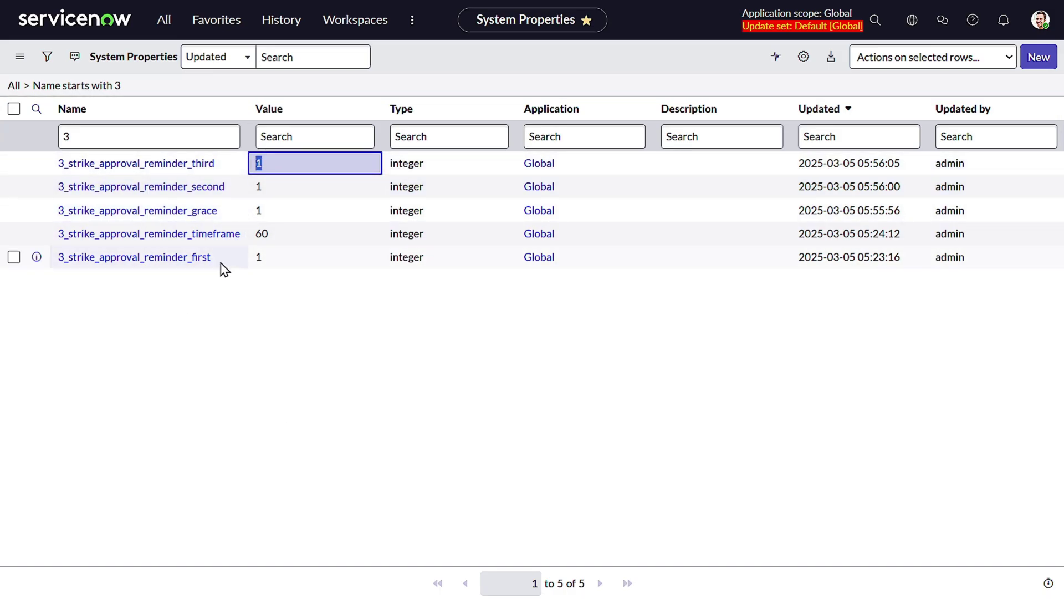
pyautogui.moveTo(280, 266); pyautogui.dragTo(245, 266)
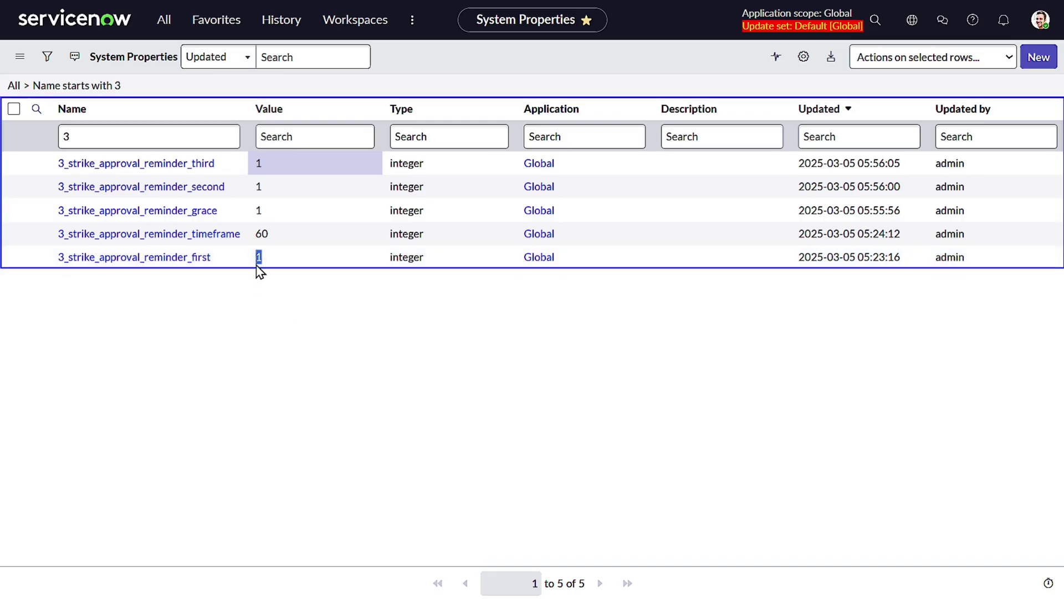
pyautogui.doubleClick(256, 189)
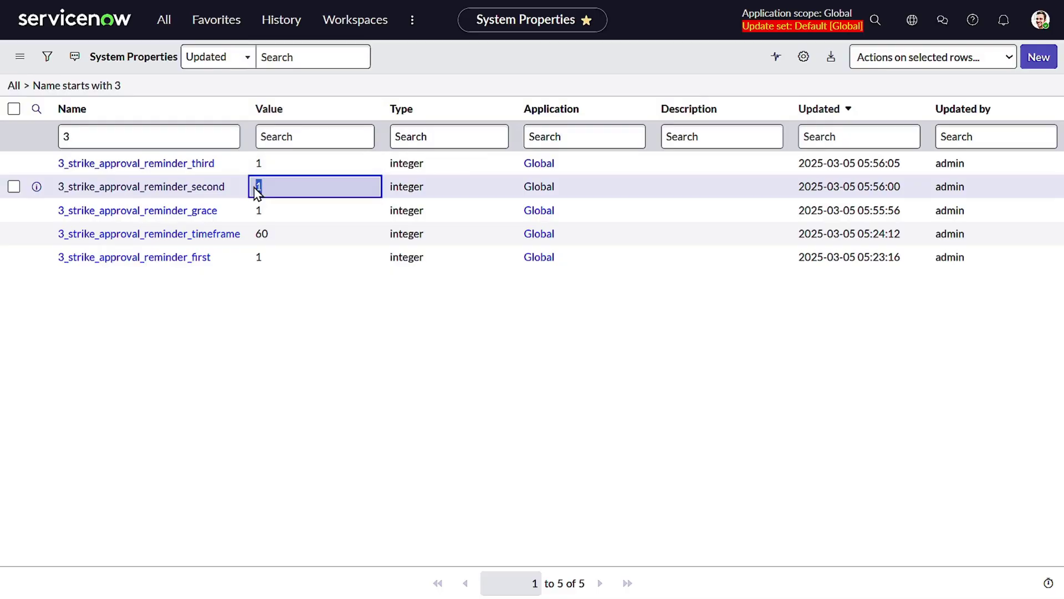
pyautogui.press('Escape')
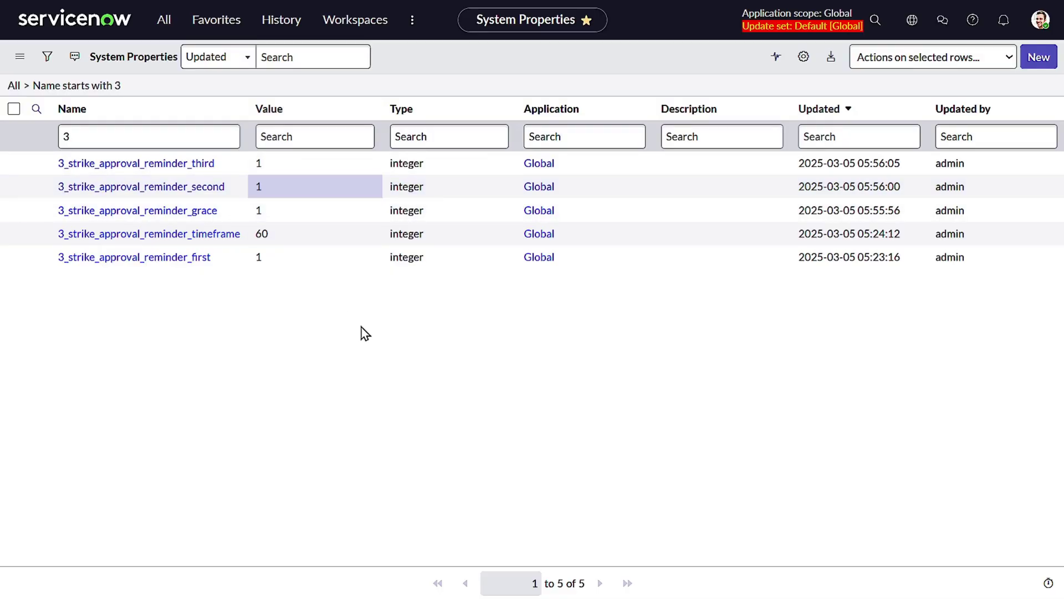
pyautogui.moveTo(289, 176); pyautogui.dragTo(282, 166)
pyautogui.click(255, 163)
pyautogui.keyDown('ctrl'); pyautogui.click(287, 210); pyautogui.keyUp('ctrl')
pyautogui.moveTo(287, 210); pyautogui.dragTo(228, 216)
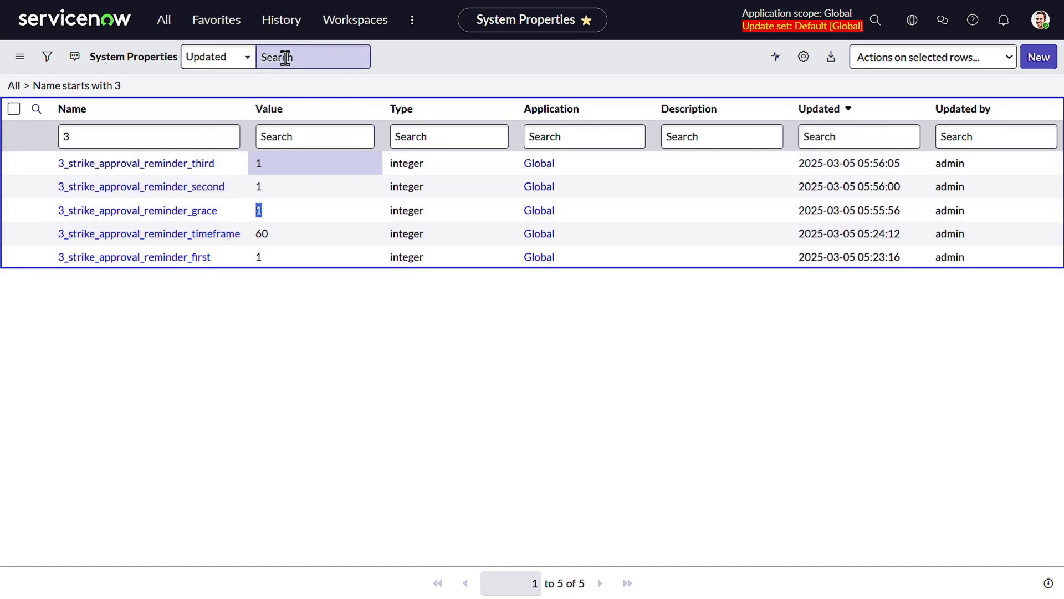
# Step: Switch to the Workflow Editor and check out the Three Strike Rule workflow for editing
pyautogui.click(231, 28)
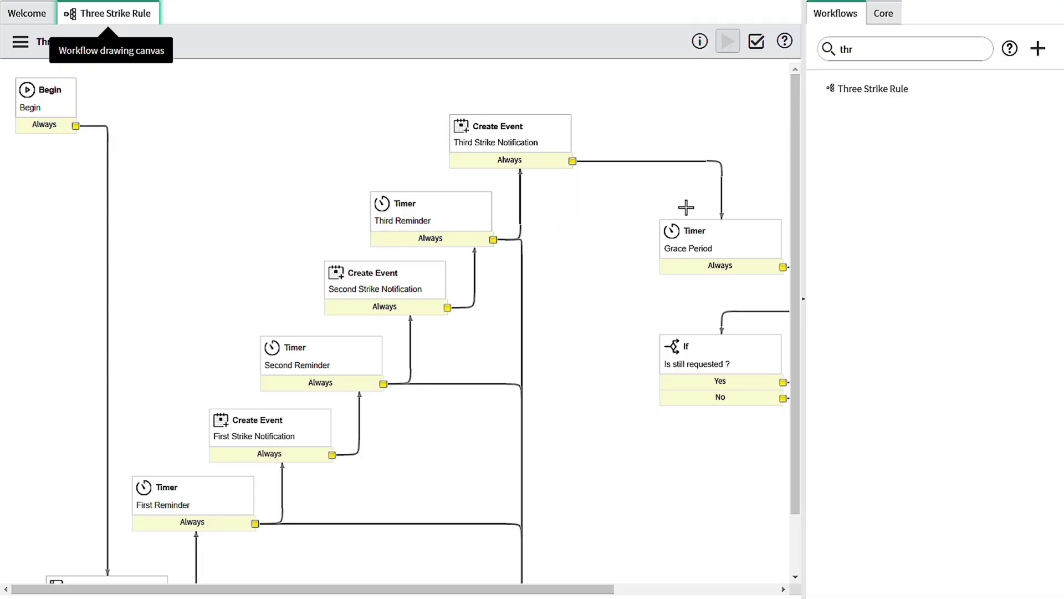
pyautogui.scroll(-1, 610, 228)
pyautogui.scroll(1, 592, 253)
pyautogui.click(20, 42)
pyautogui.click(36, 122)
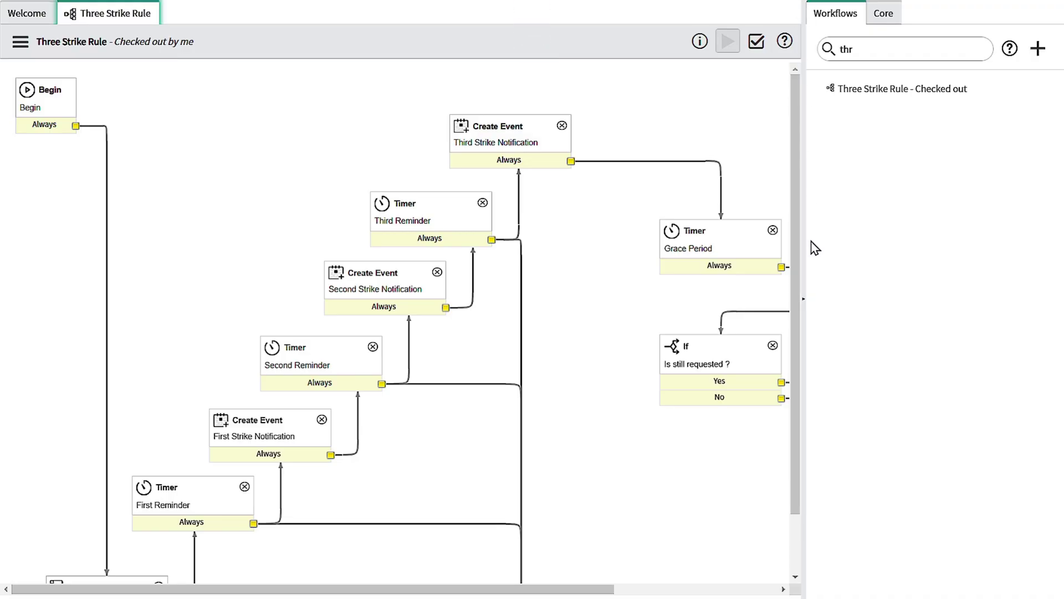
pyautogui.hotkey('ctrl', '-')
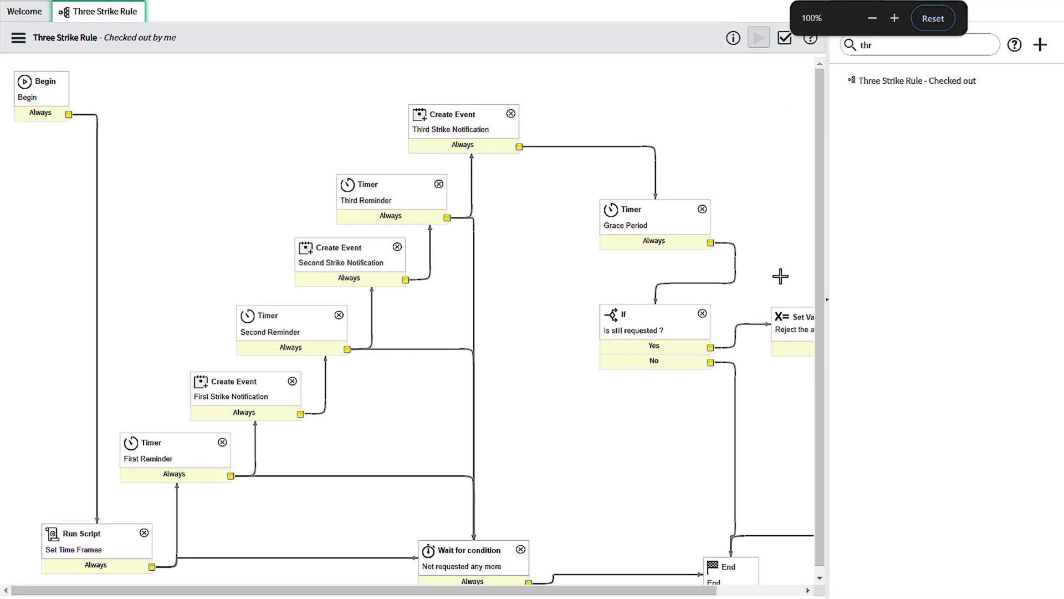
pyautogui.click(780, 276)
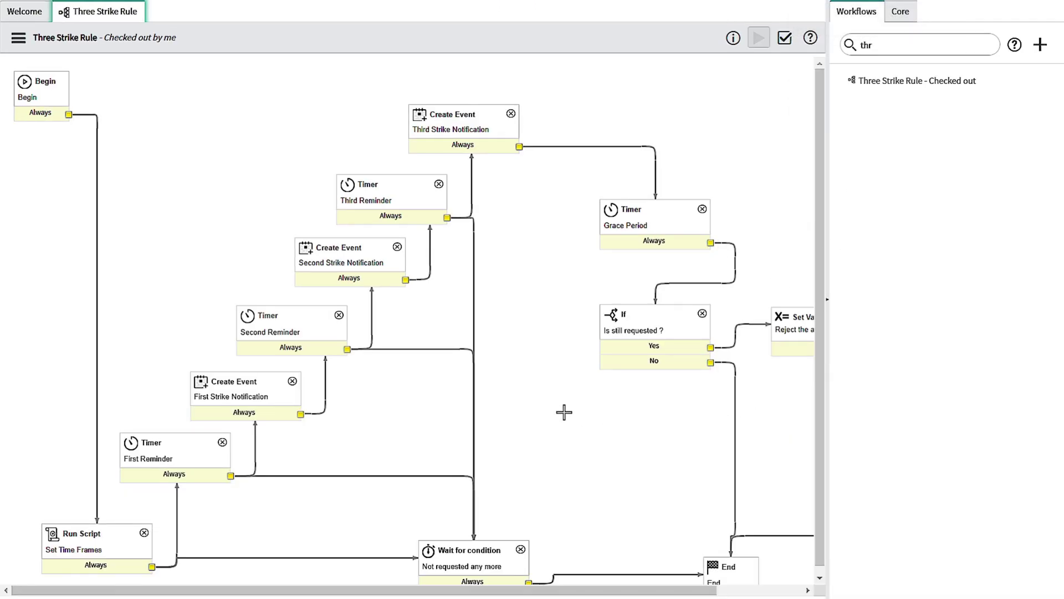
# Step: Review the Three Strike Rule workflow's properties, including its table and the conditions that trigger it
pyautogui.click(733, 40)
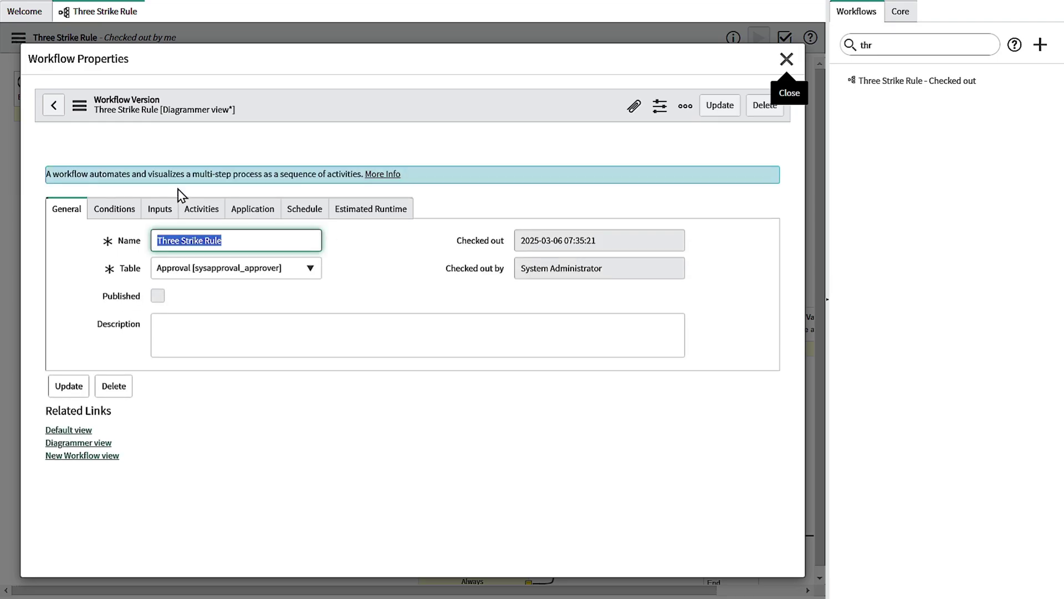
pyautogui.click(161, 215)
pyautogui.click(117, 211)
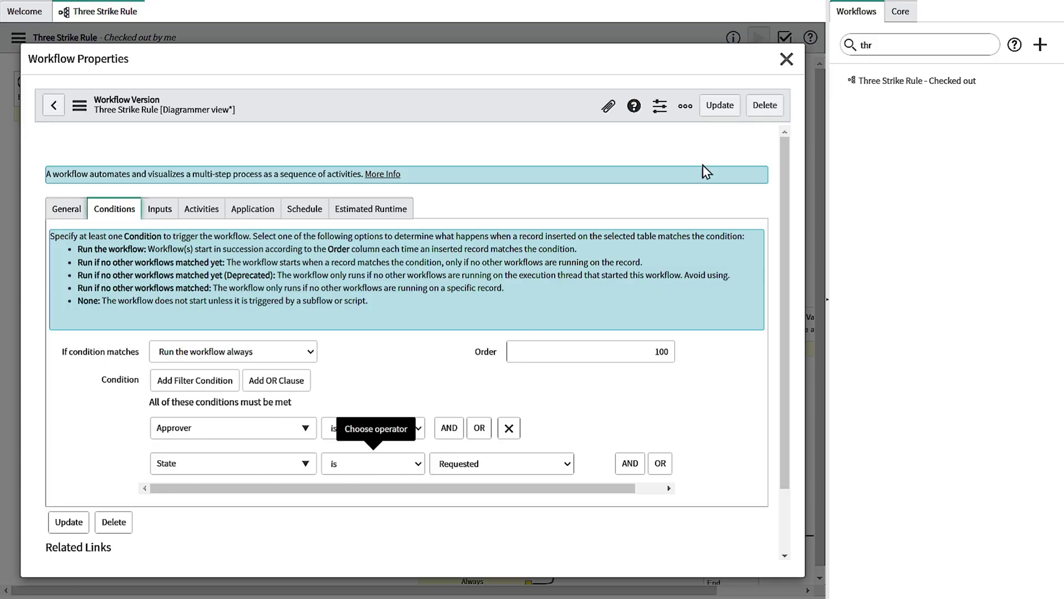
pyautogui.click(788, 59)
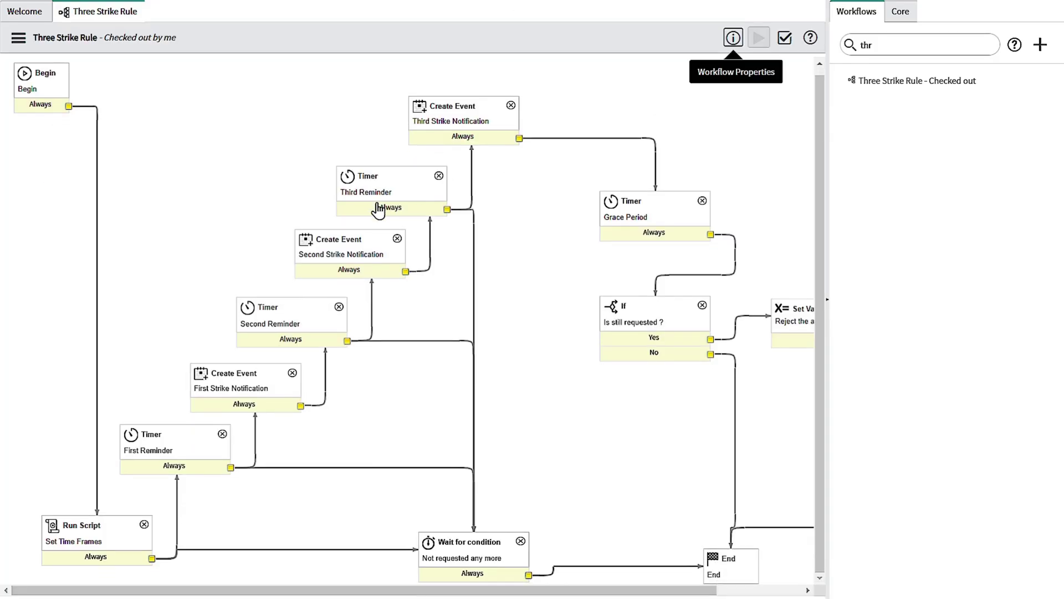
# Step: Examine the Set Time Frames script, focusing on how first_reminder is read from its property and multiplied by timeframe
pyautogui.doubleClick(93, 533)
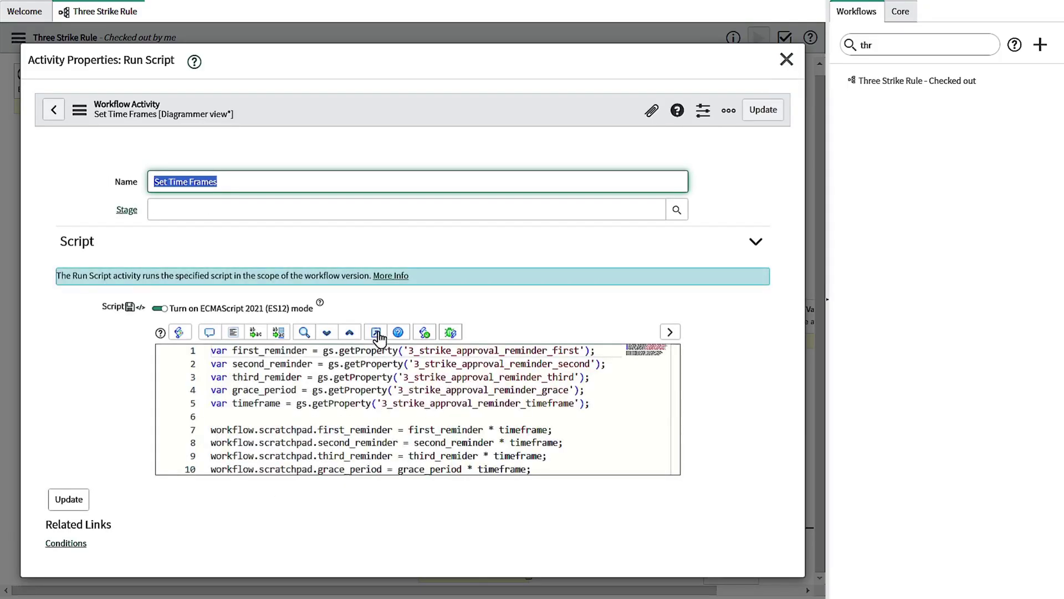
pyautogui.click(378, 333)
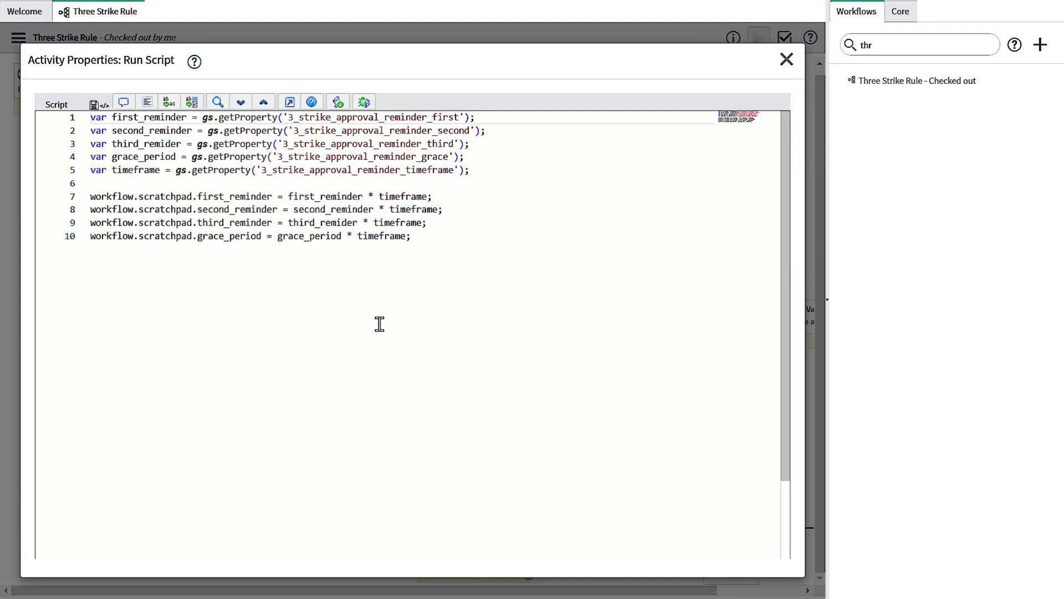
pyautogui.doubleClick(114, 119)
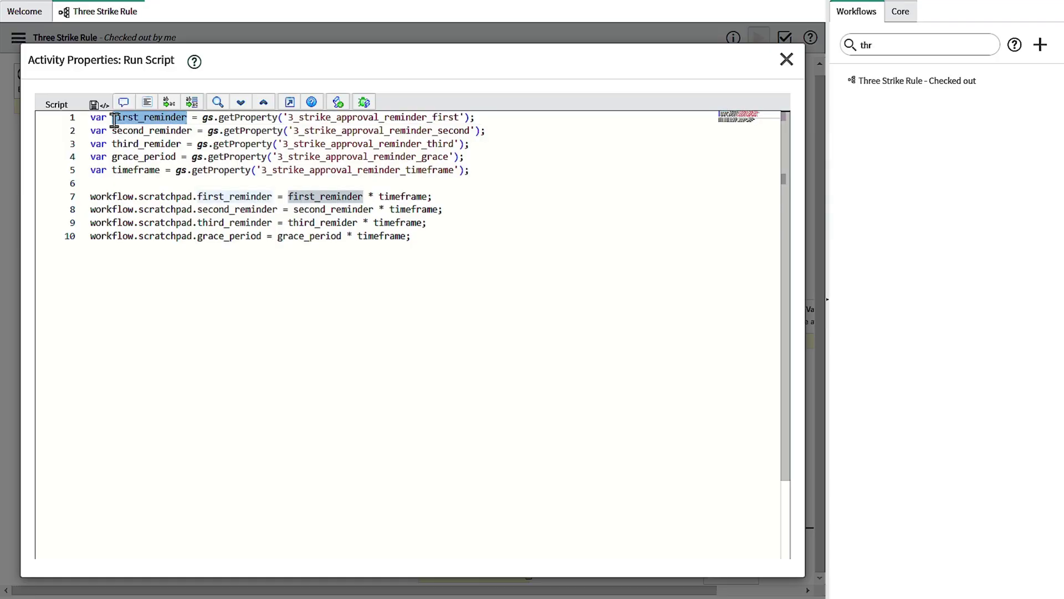
pyautogui.click(318, 200)
pyautogui.click(403, 193)
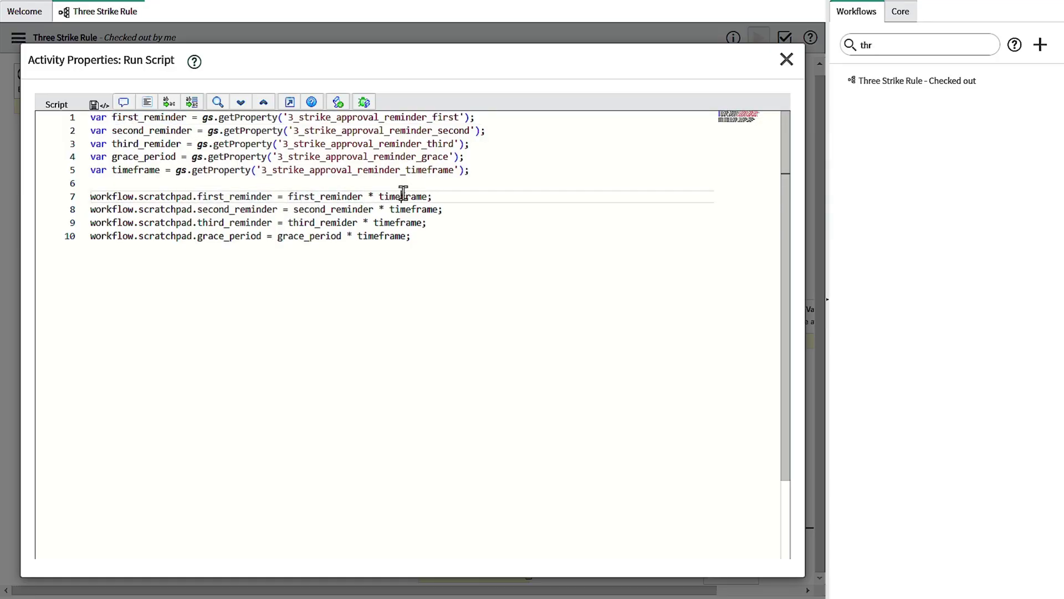
pyautogui.doubleClick(403, 194)
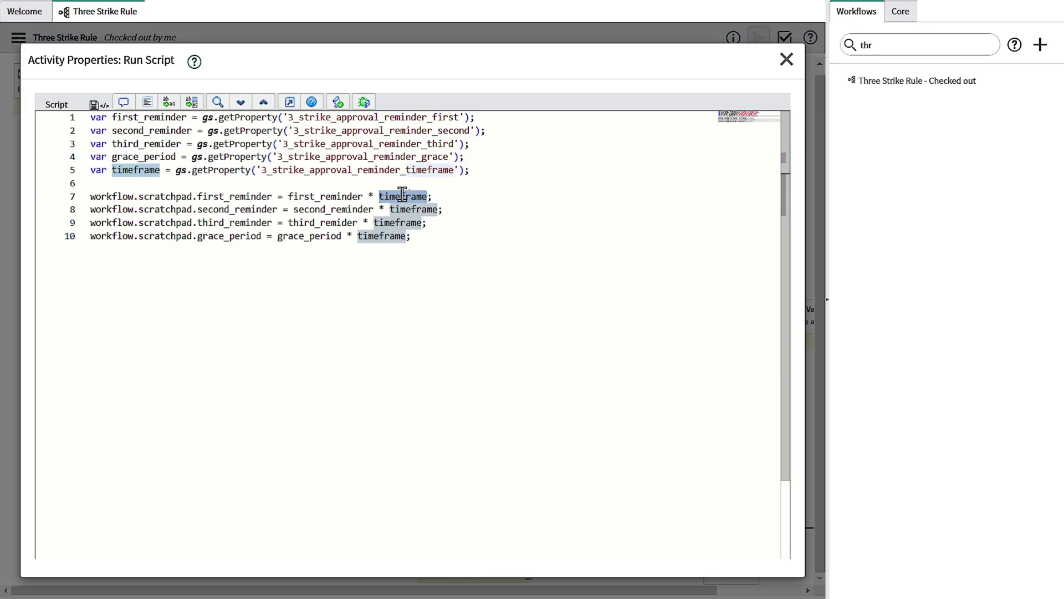
pyautogui.doubleClick(339, 198)
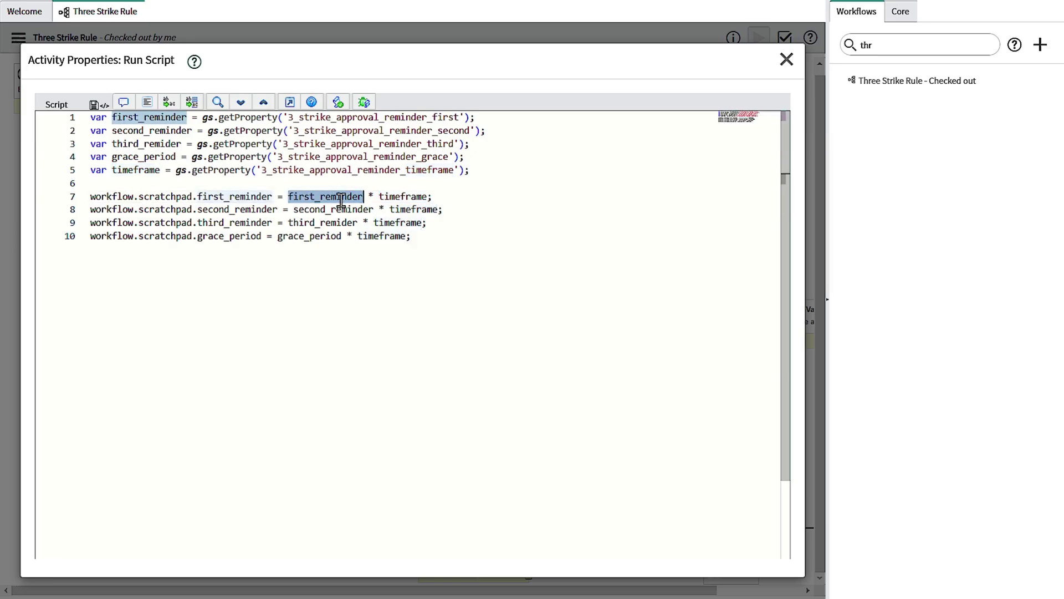
pyautogui.doubleClick(400, 197)
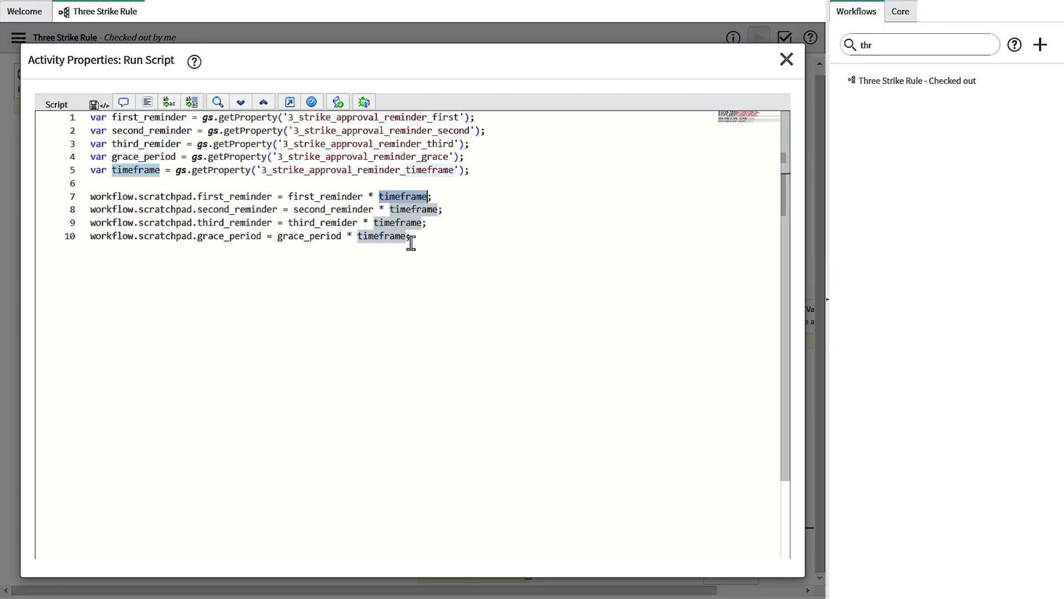
pyautogui.click(449, 252)
pyautogui.press('Return')
pyautogui.press('Return')
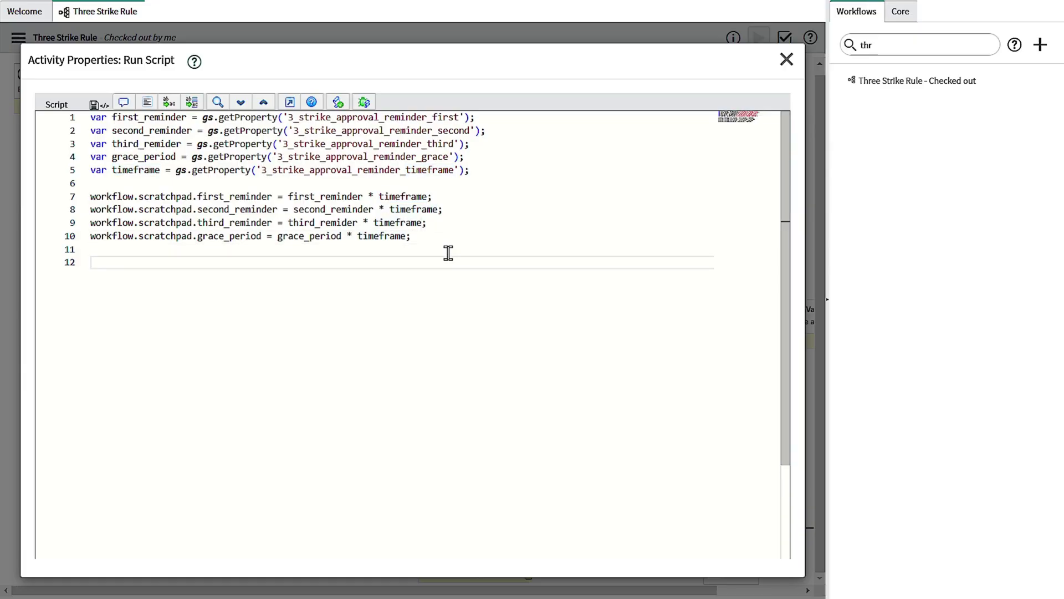
pyautogui.click(411, 235)
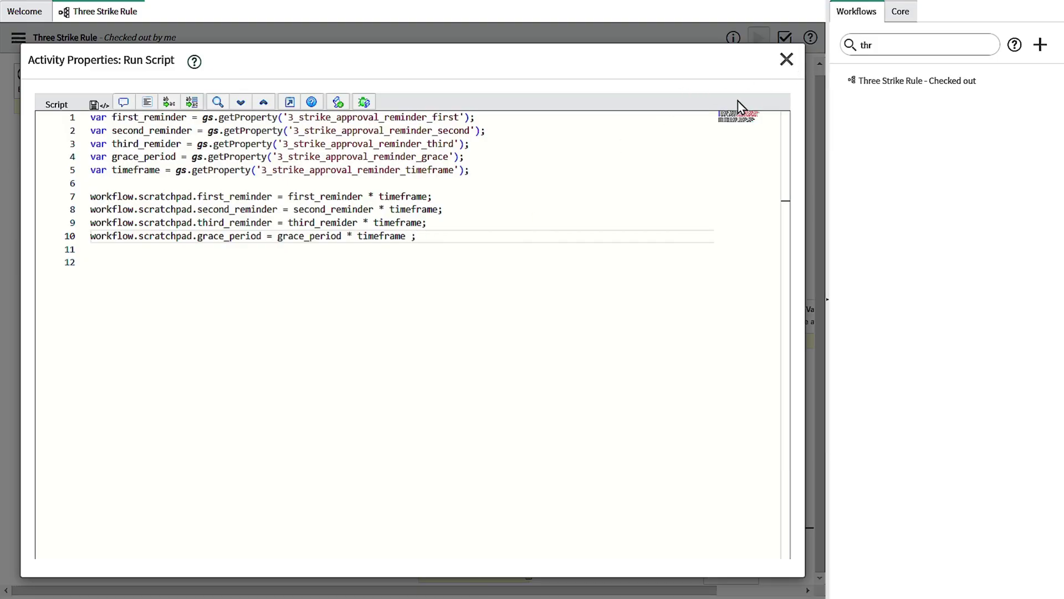
# Step: Examine the grace_period variable and the workflow.scratchpad assignments in the Set Time Frames script, then close it without saving
pyautogui.click(161, 158)
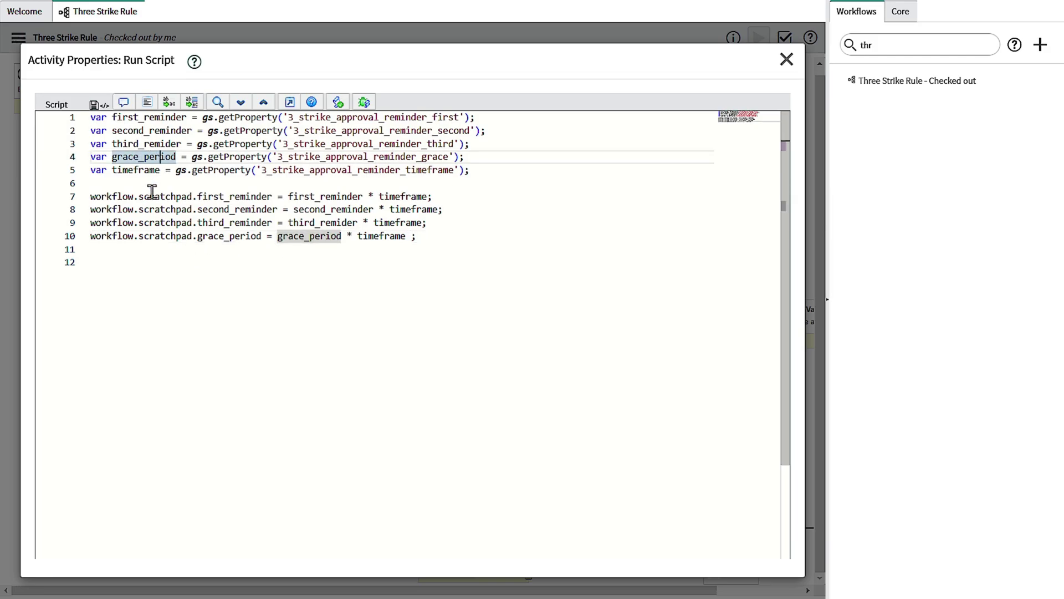
pyautogui.click(113, 196)
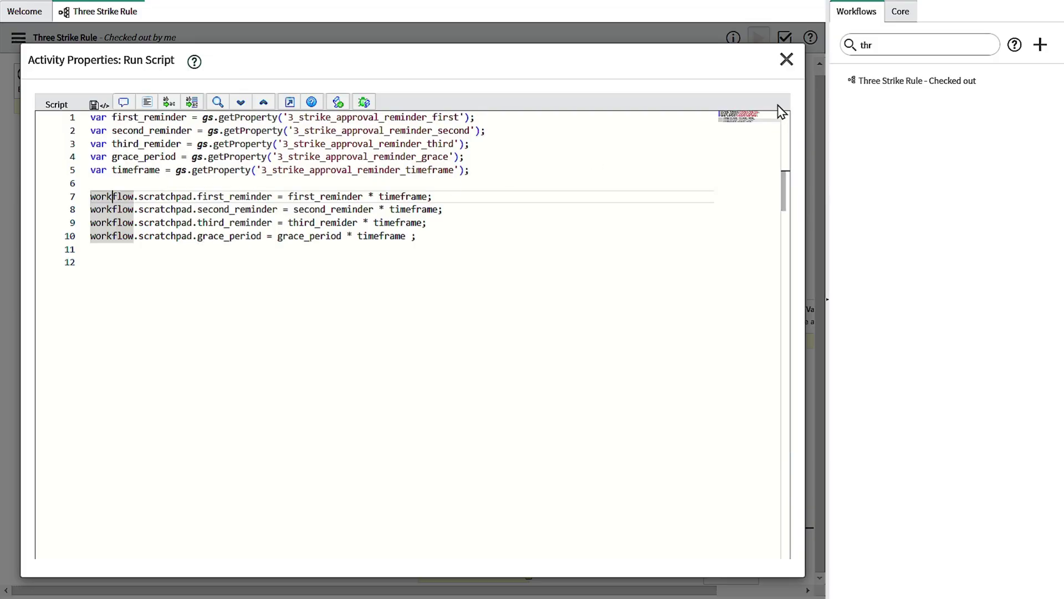
pyautogui.click(787, 60)
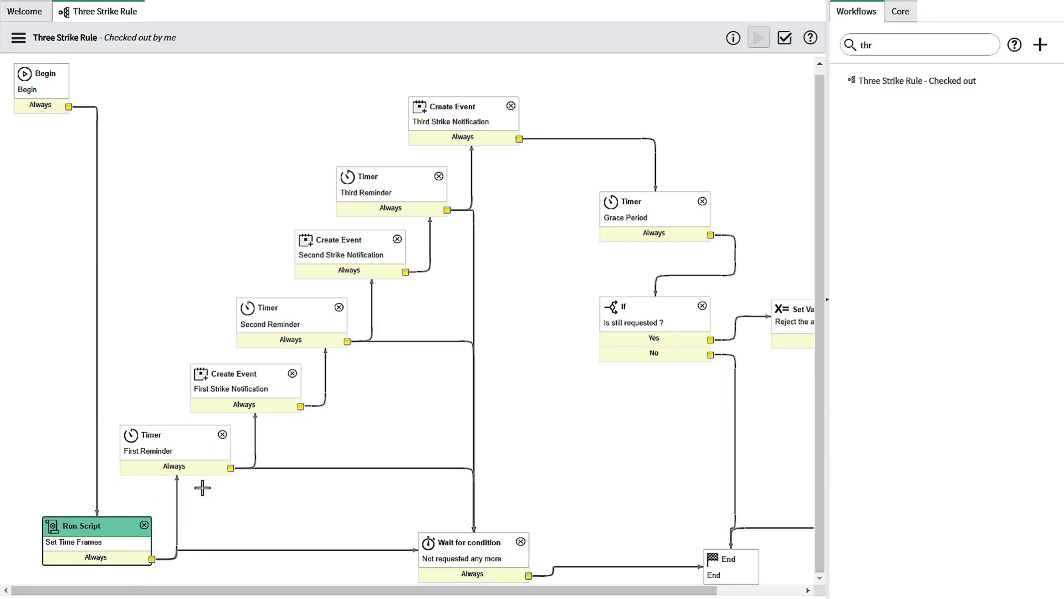
# Step: Examine the First Reminder timer's script, including its scratchpad variable and the comment about the wait unit
pyautogui.doubleClick(179, 436)
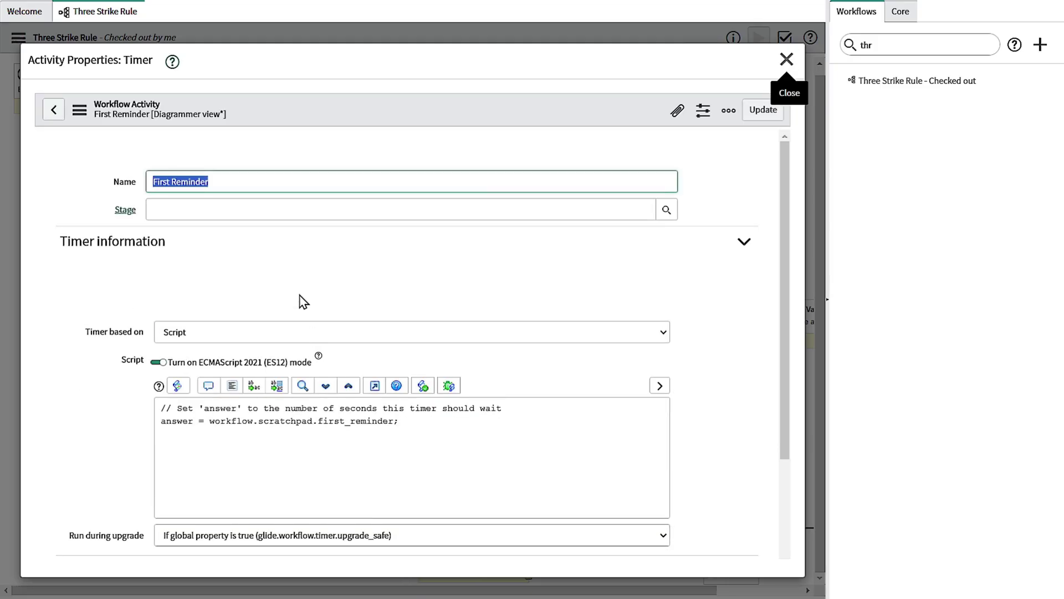
pyautogui.scroll(-4, 302, 299)
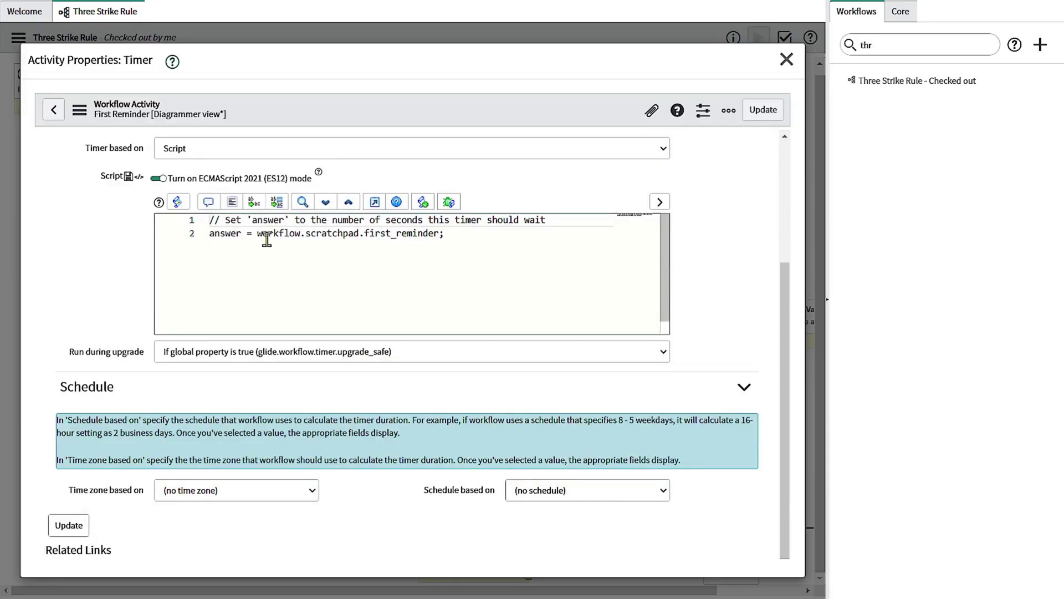
pyautogui.moveTo(257, 233); pyautogui.dragTo(412, 234)
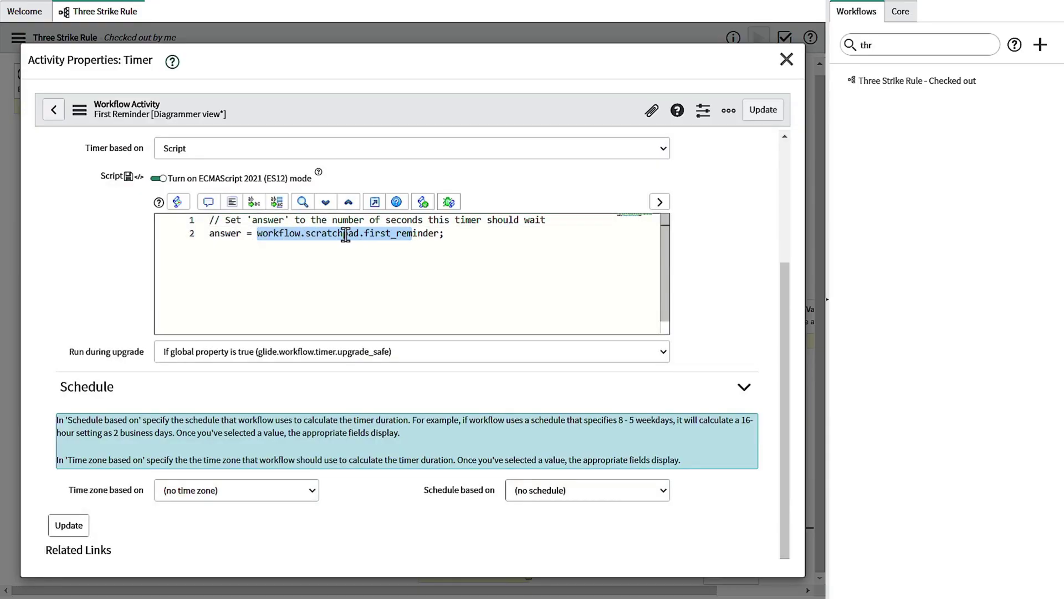
pyautogui.doubleClick(416, 234)
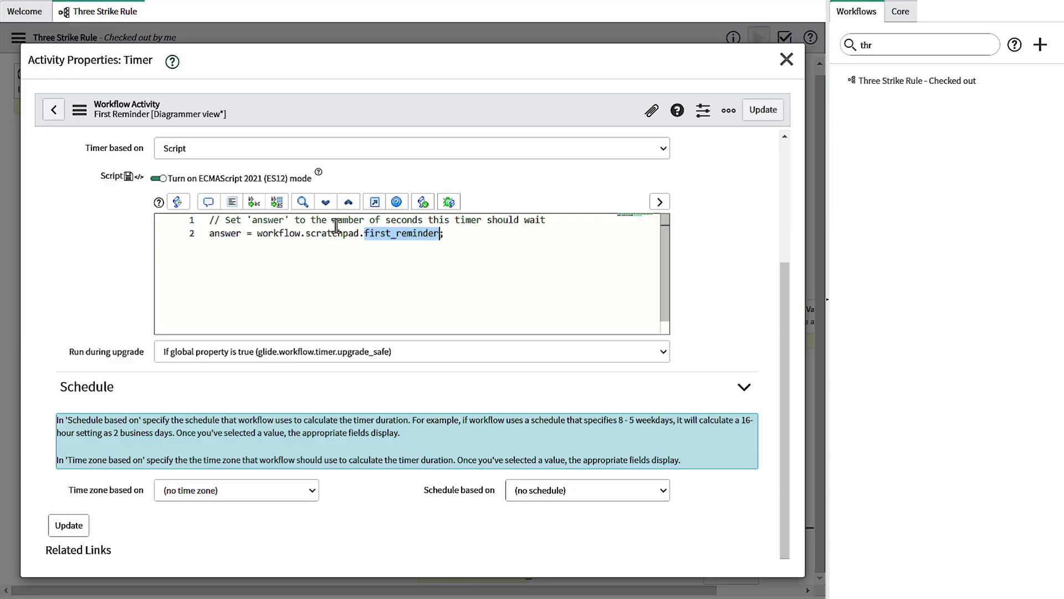
pyautogui.moveTo(322, 220); pyautogui.dragTo(449, 219)
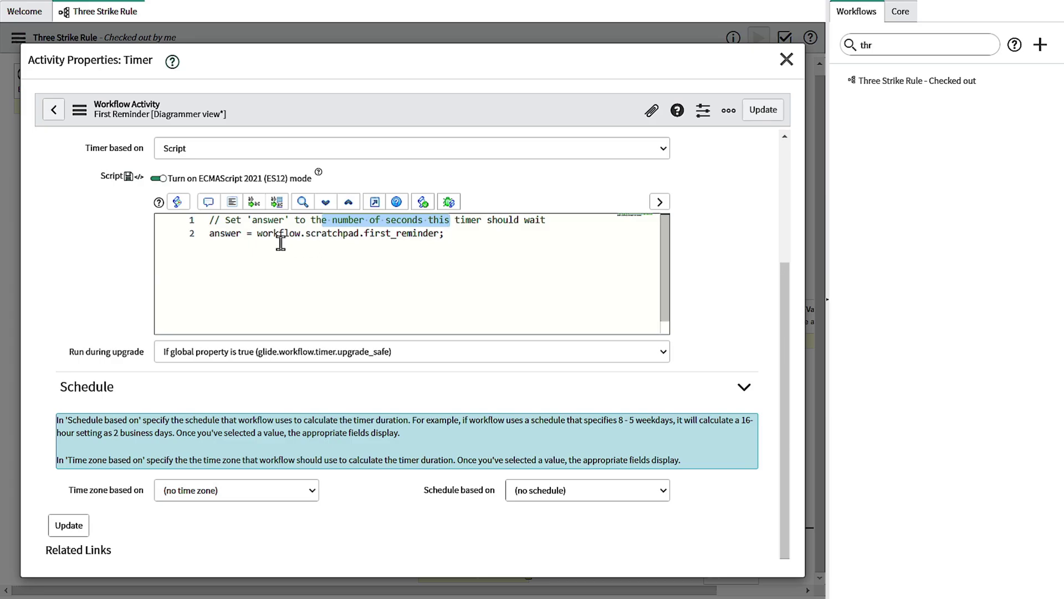
pyautogui.click(787, 59)
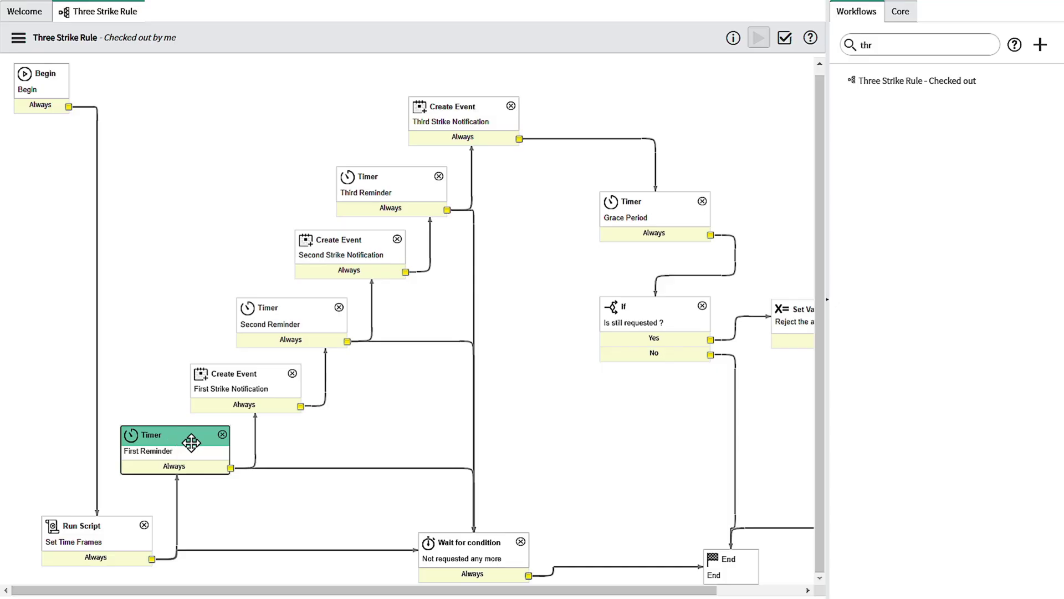
# Step: Examine the Wait for condition activity's condition and the First Strike Notification activity's event name and Parameter 1 script
pyautogui.doubleClick(458, 568)
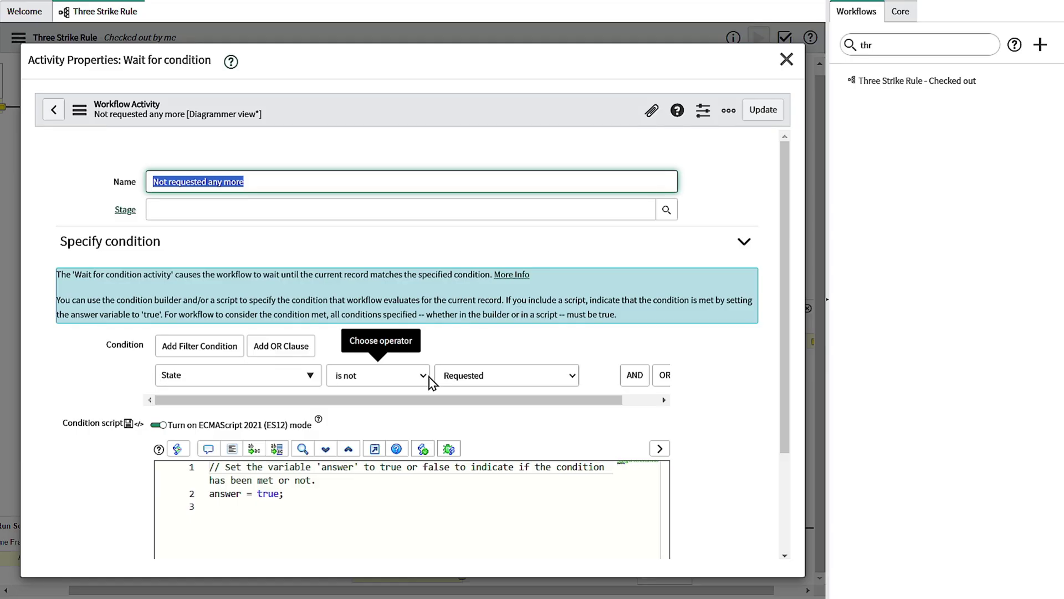
pyautogui.click(787, 59)
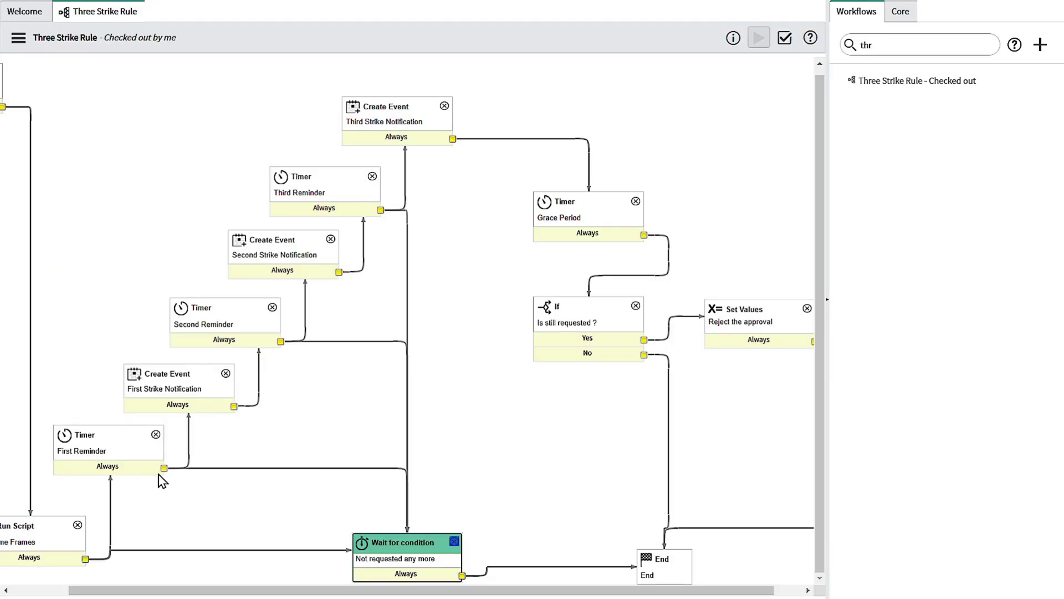
pyautogui.click(189, 376)
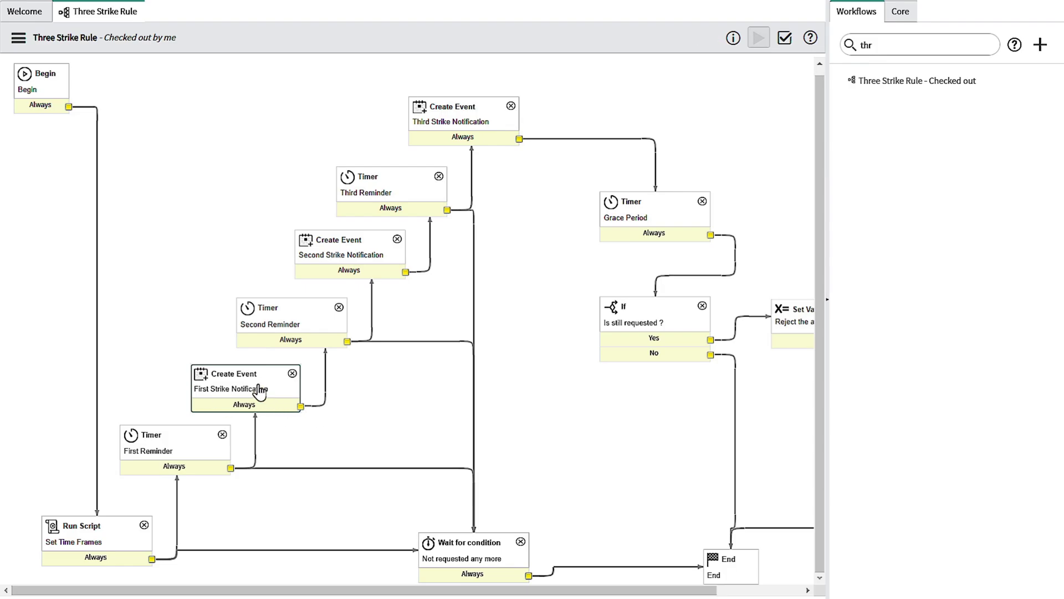
pyautogui.doubleClick(260, 389)
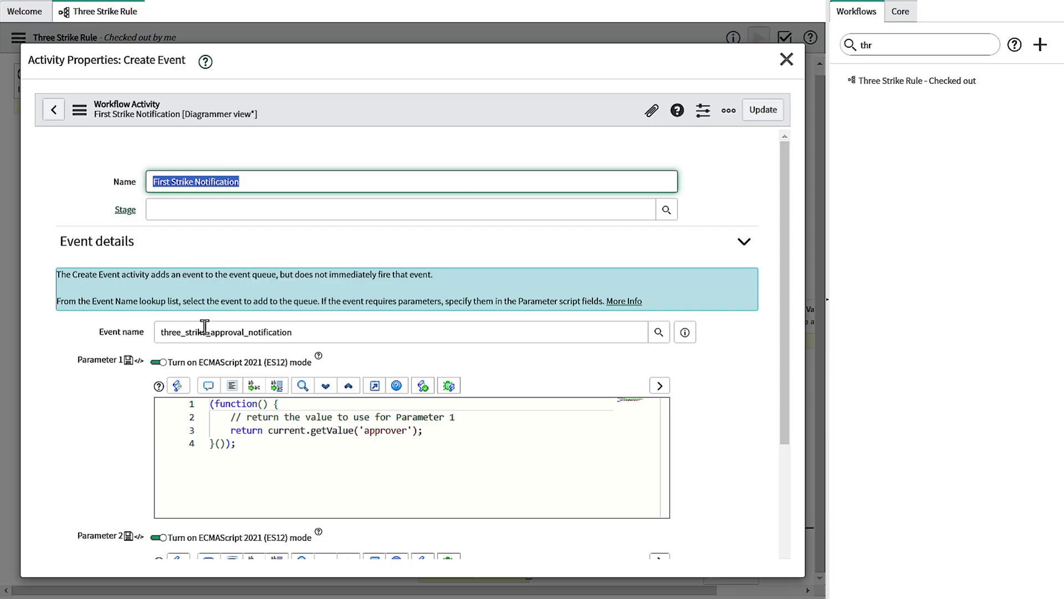
pyautogui.moveTo(268, 431); pyautogui.dragTo(421, 429)
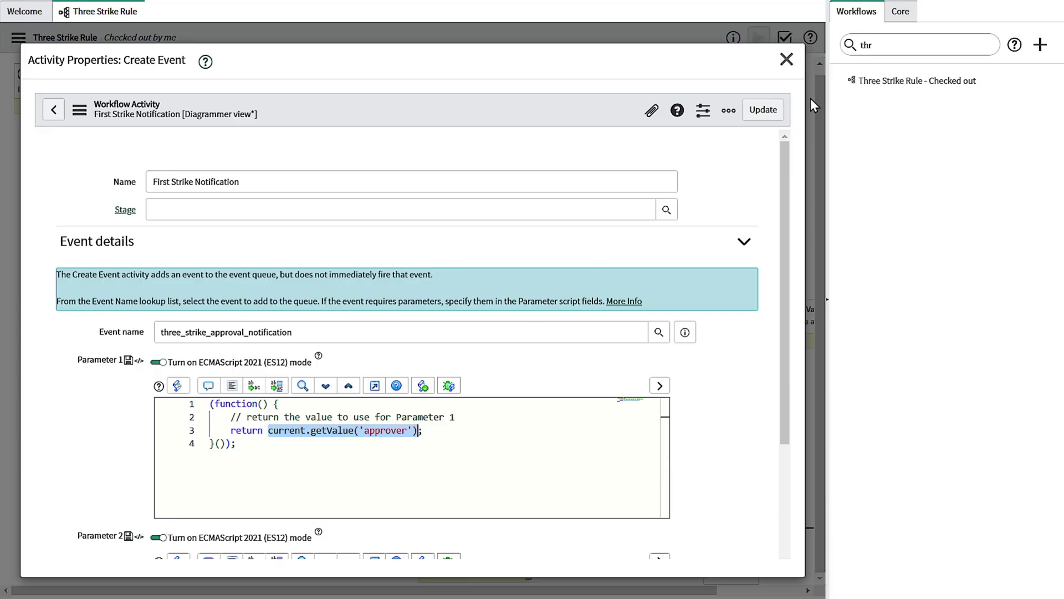
pyautogui.click(786, 59)
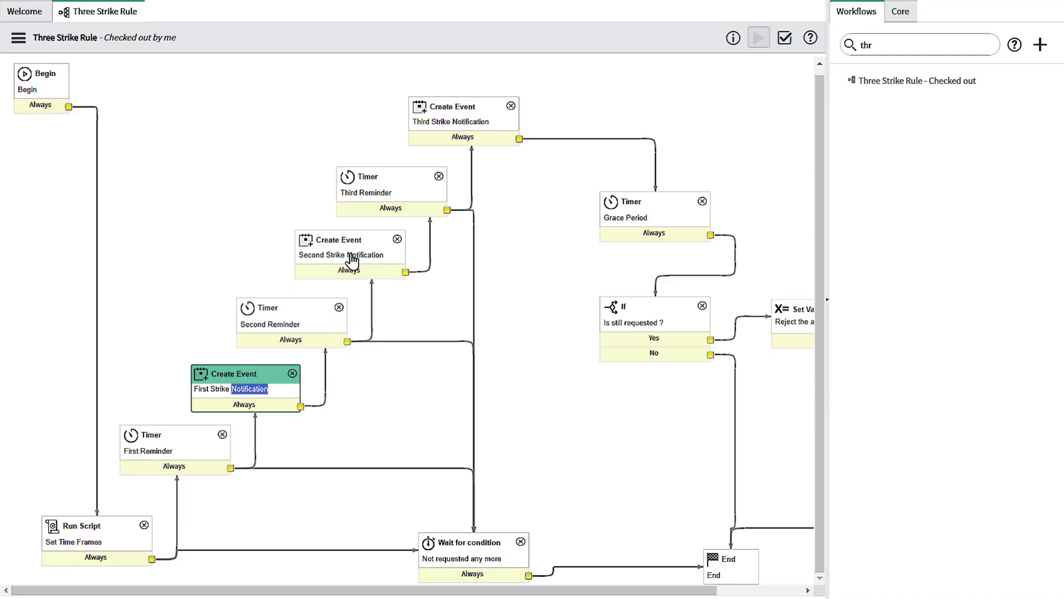
# Step: Examine the Second Reminder timer's script and the Second Strike Notification activity's event details
pyautogui.doubleClick(295, 315)
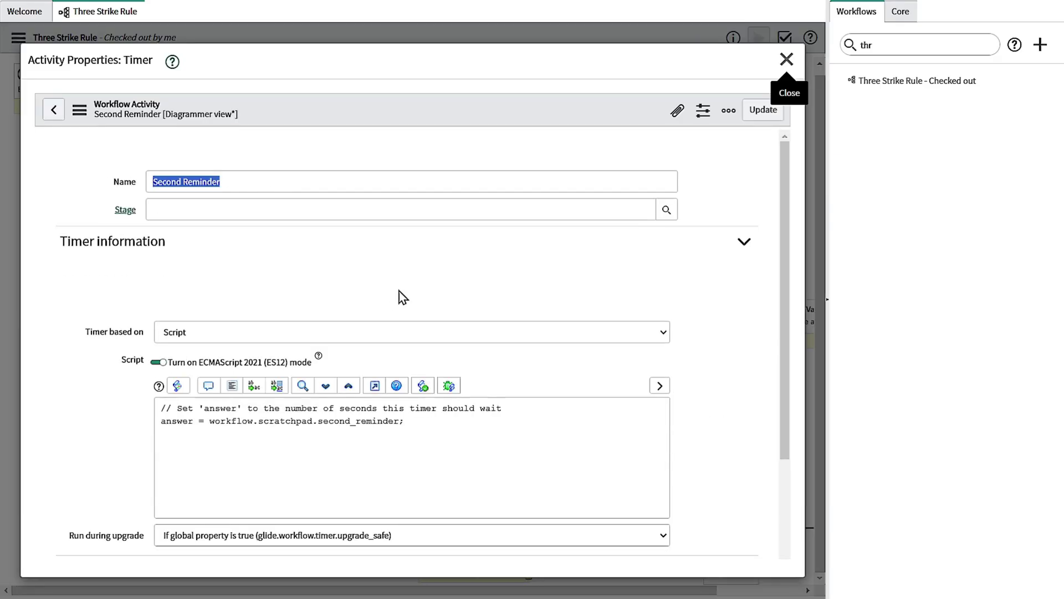
pyautogui.doubleClick(332, 417)
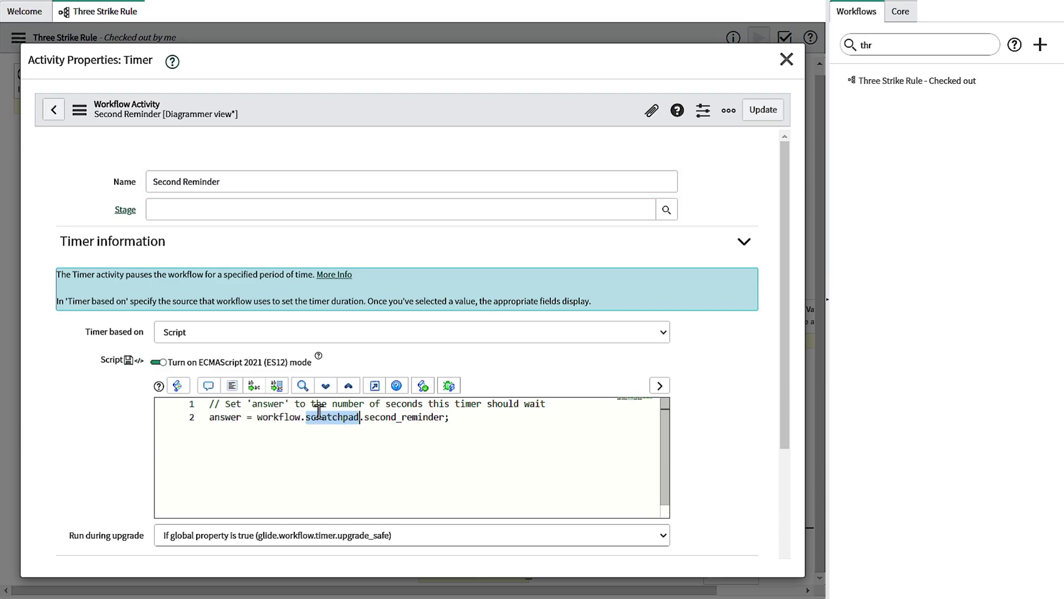
pyautogui.click(787, 58)
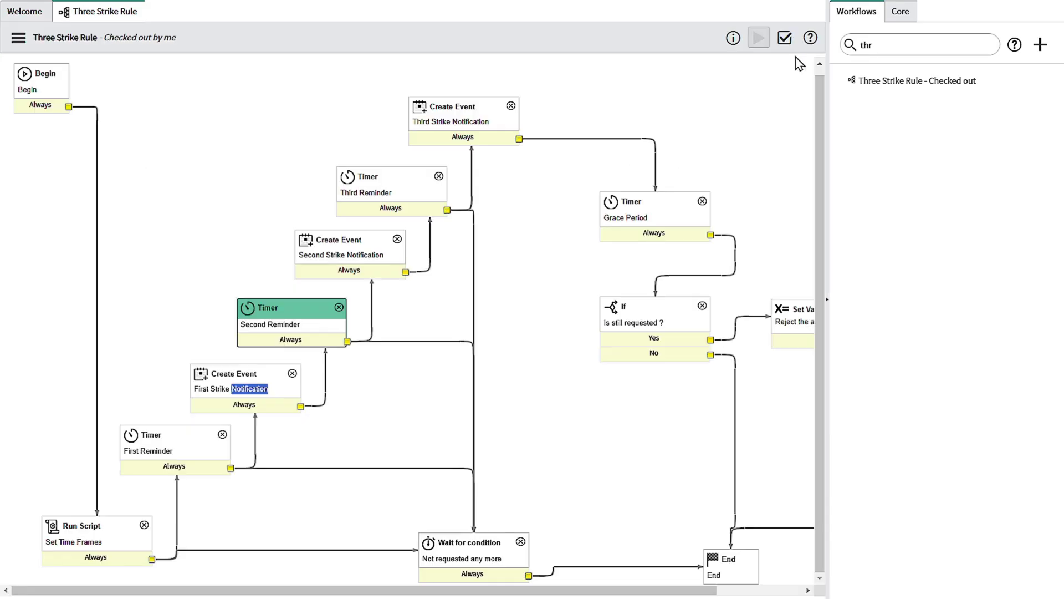
pyautogui.doubleClick(356, 246)
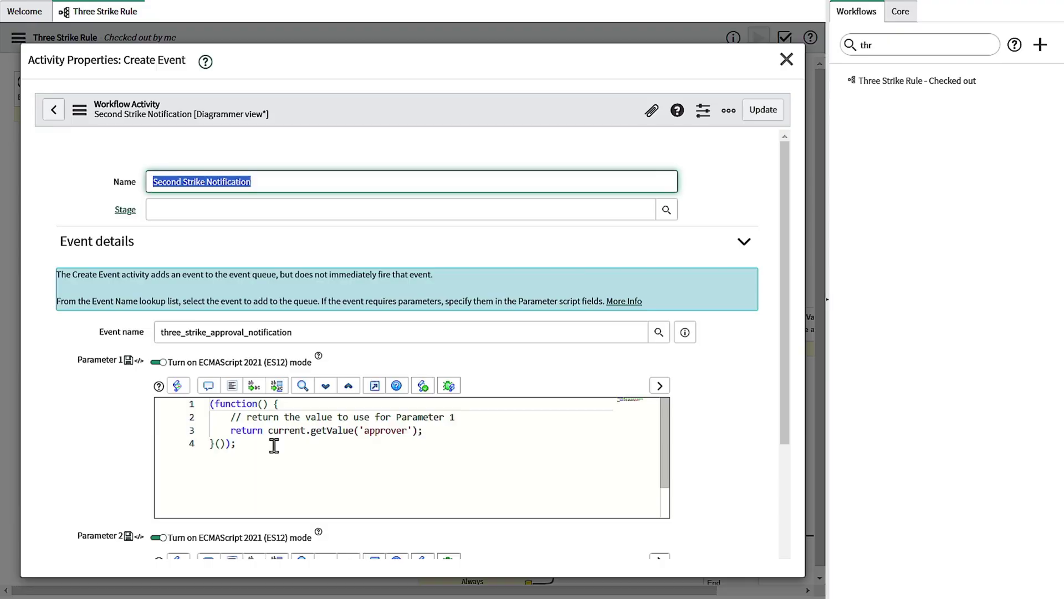
# Step: Examine the Second Strike Notification activity's event name and the Third Reminder timer's script, closing both without saving
pyautogui.doubleClick(200, 332)
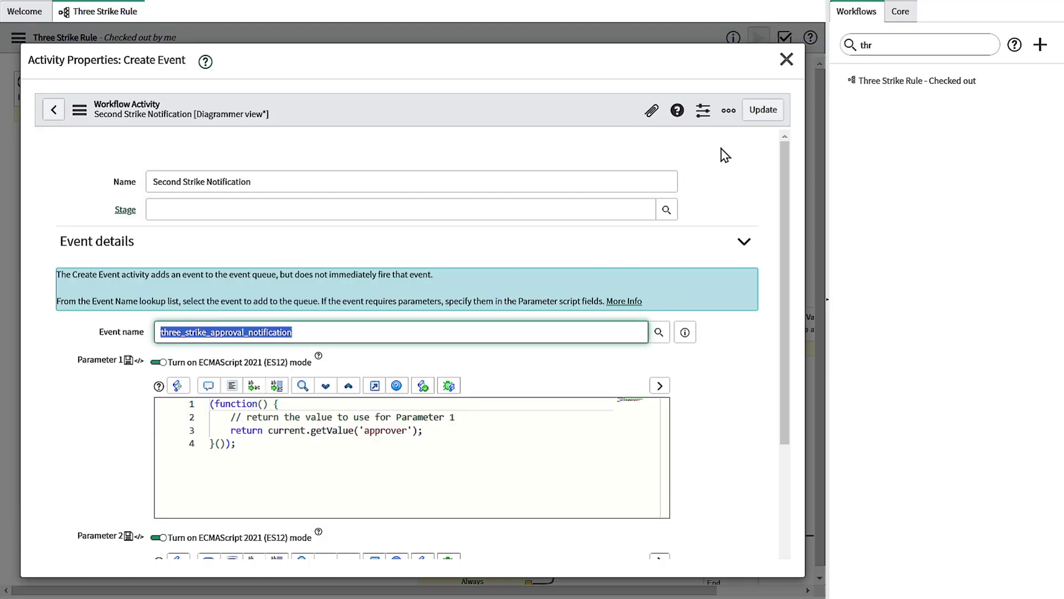
pyautogui.click(786, 59)
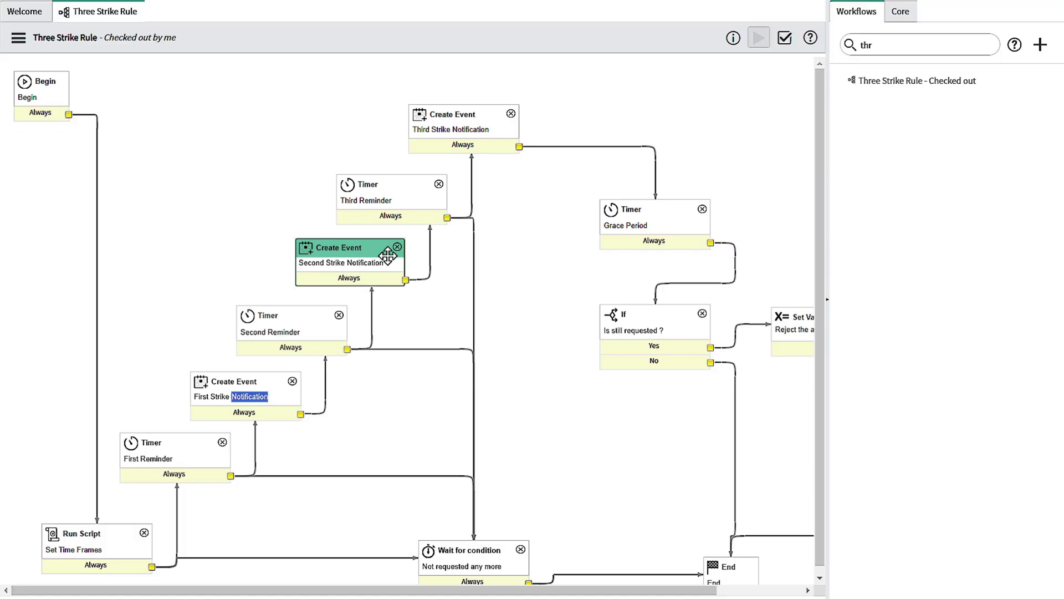
pyautogui.doubleClick(363, 204)
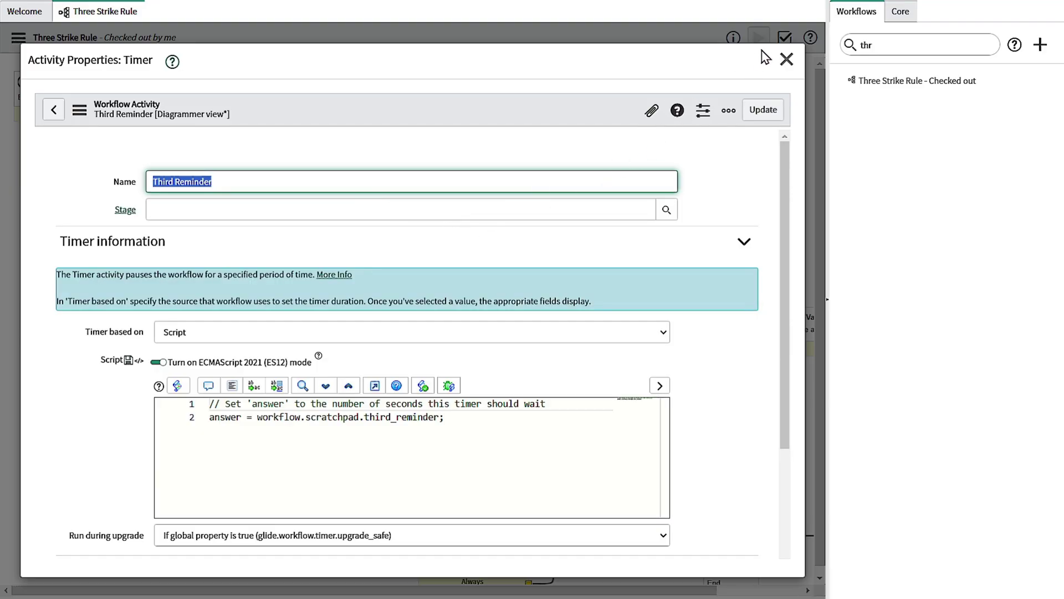
pyautogui.click(786, 59)
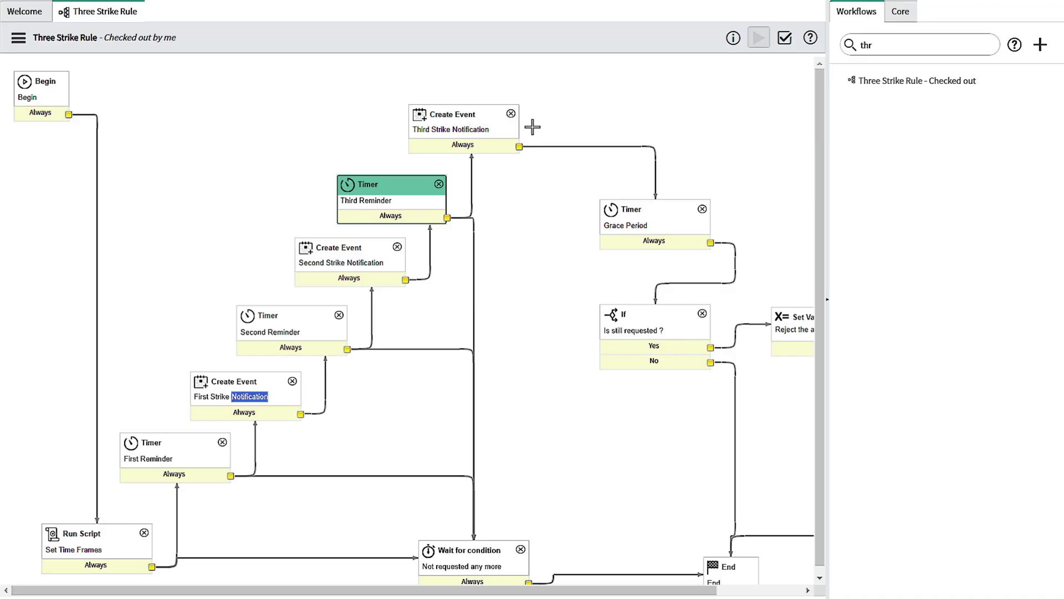
# Step: Examine the condition of the "Is still requested ?" If activity that follows the Grace Period timer, then close it without saving
pyautogui.scroll(-1, 535, 468)
pyautogui.scroll(-2, 535, 469)
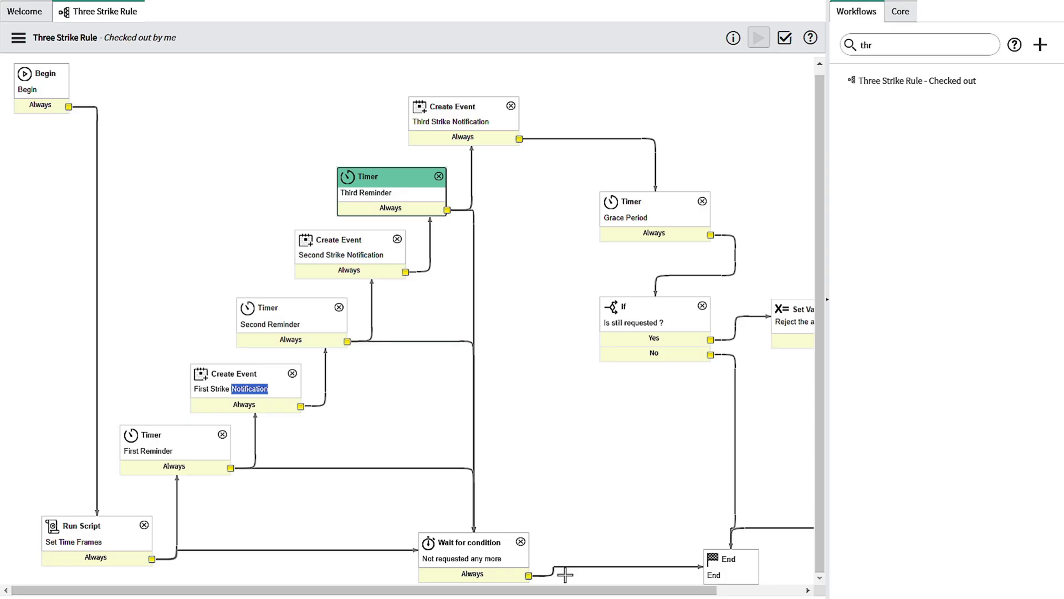
pyautogui.moveTo(566, 589); pyautogui.dragTo(652, 589)
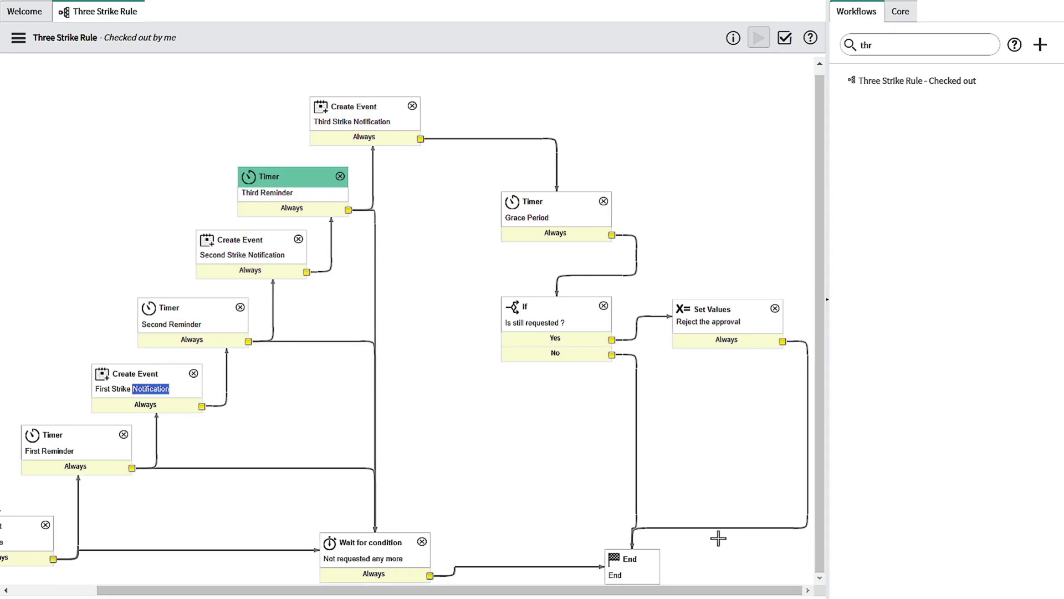
pyautogui.doubleClick(567, 326)
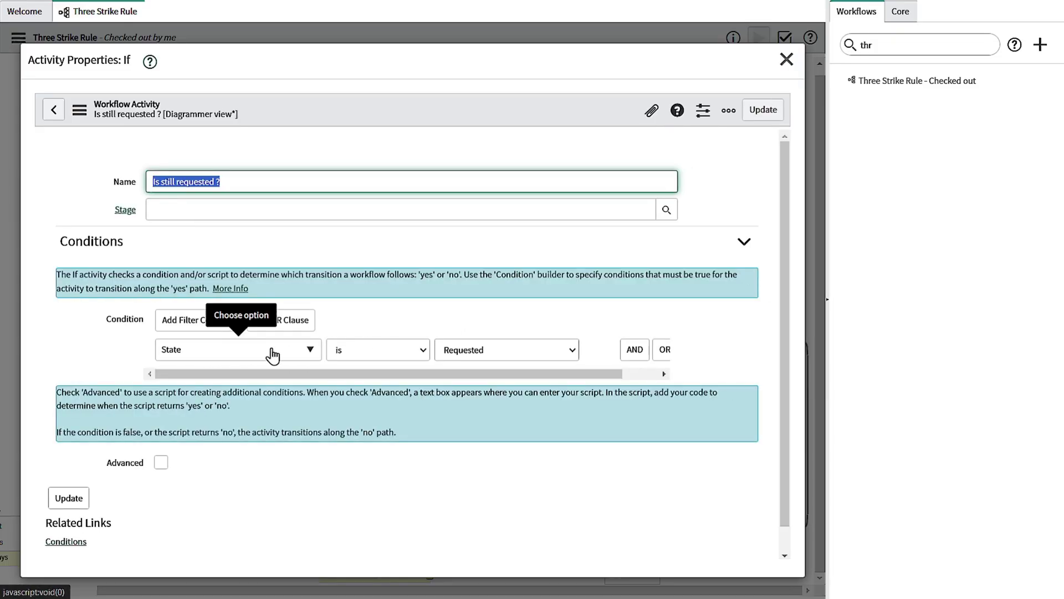
pyautogui.click(786, 79)
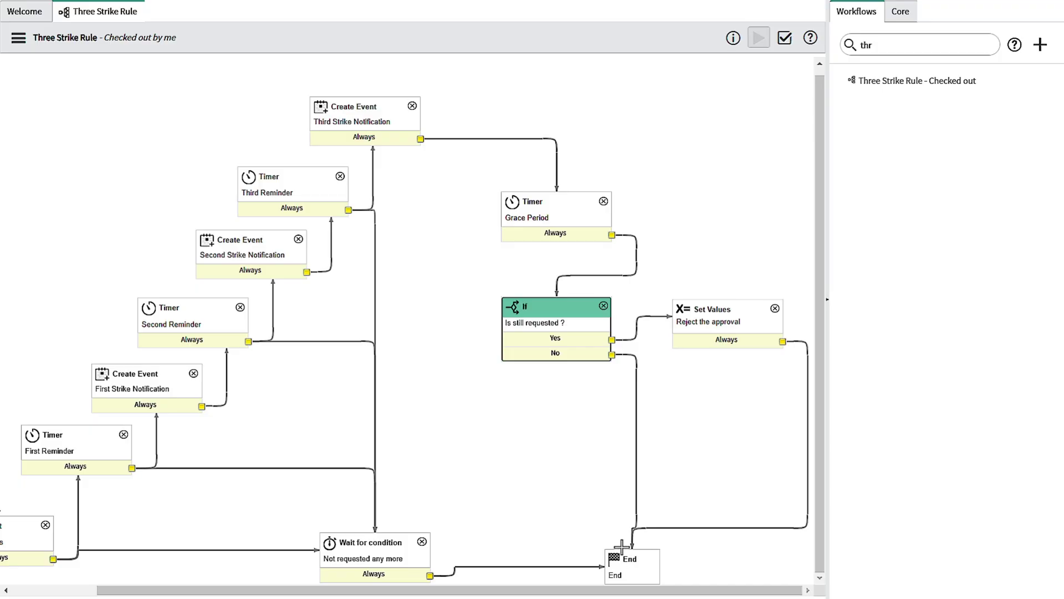
# Step: Publish the checked-out Three Strike Rule workflow
pyautogui.click(20, 38)
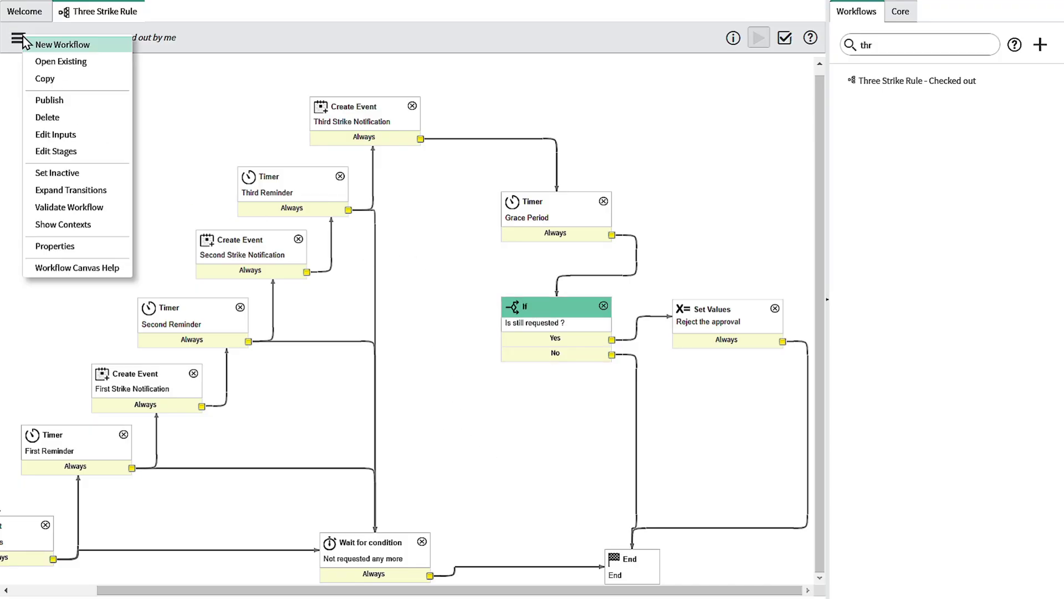
pyautogui.click(70, 101)
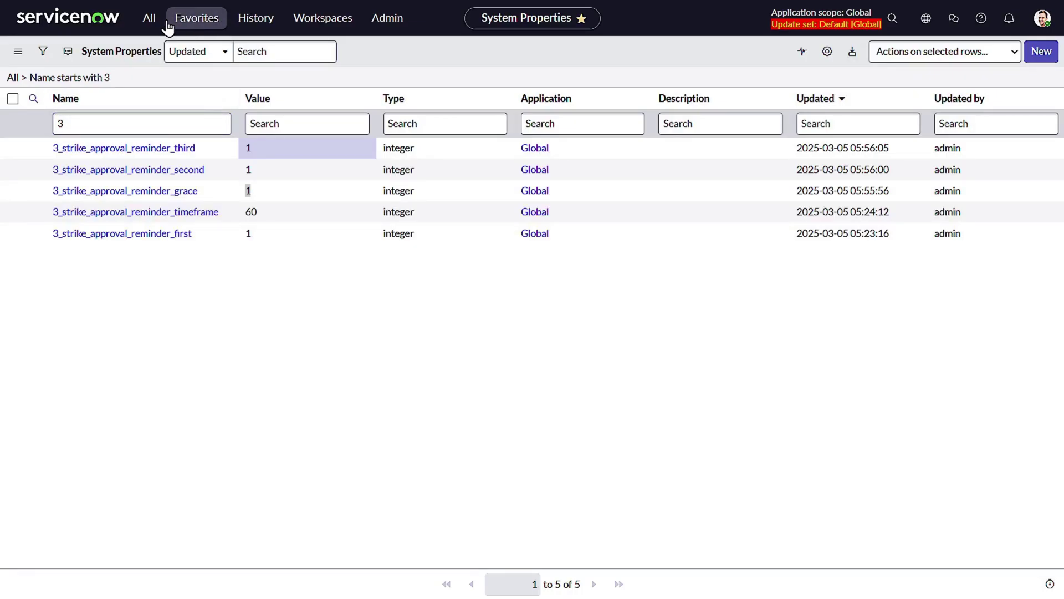
pyautogui.click(187, 25)
pyautogui.click(252, 19)
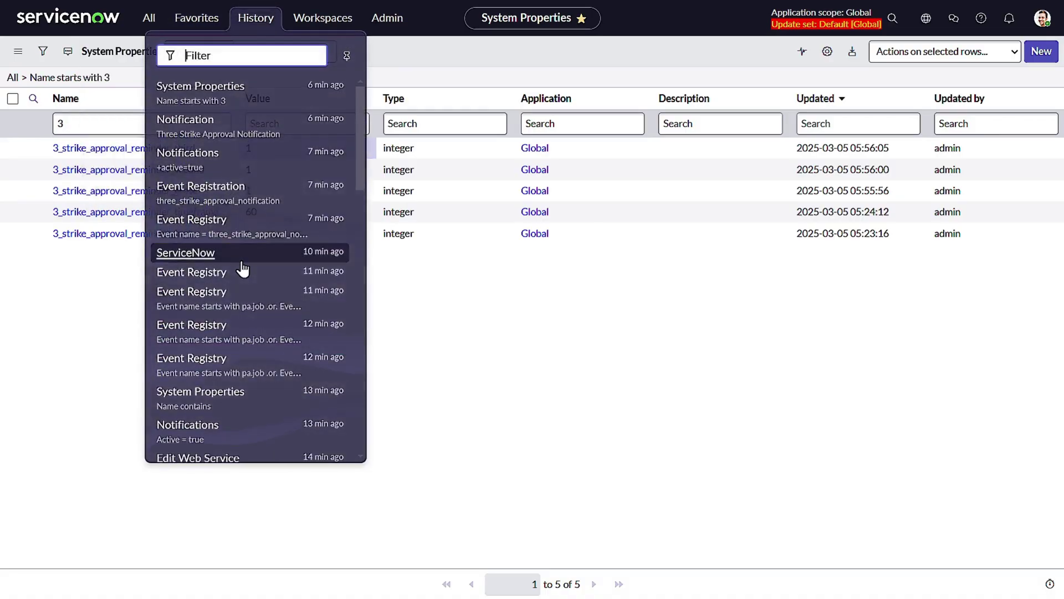
pyautogui.scroll(-10, 243, 270)
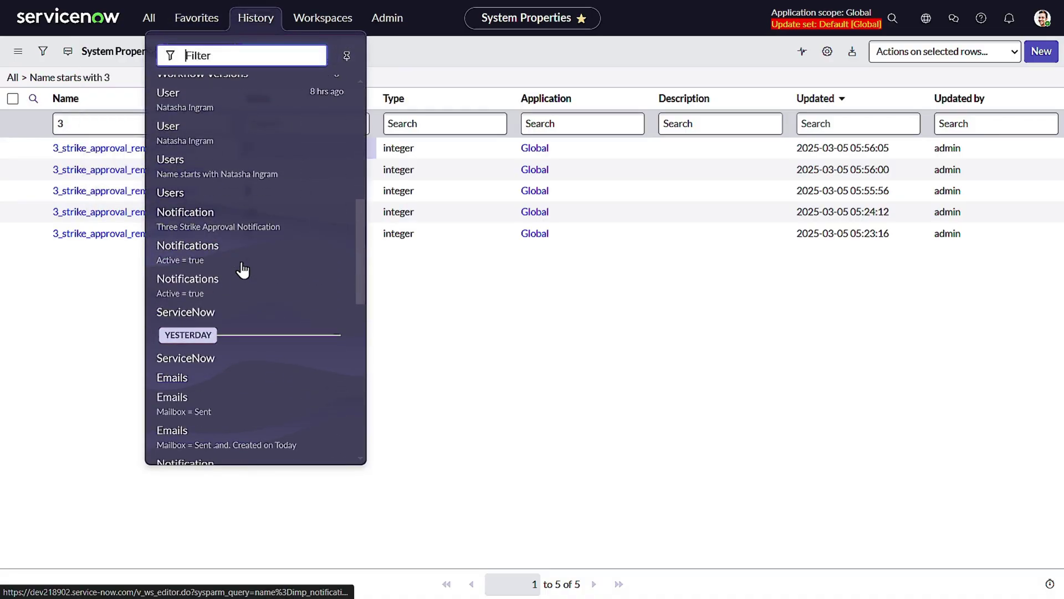
pyautogui.scroll(-5, 242, 270)
pyautogui.click(557, 320)
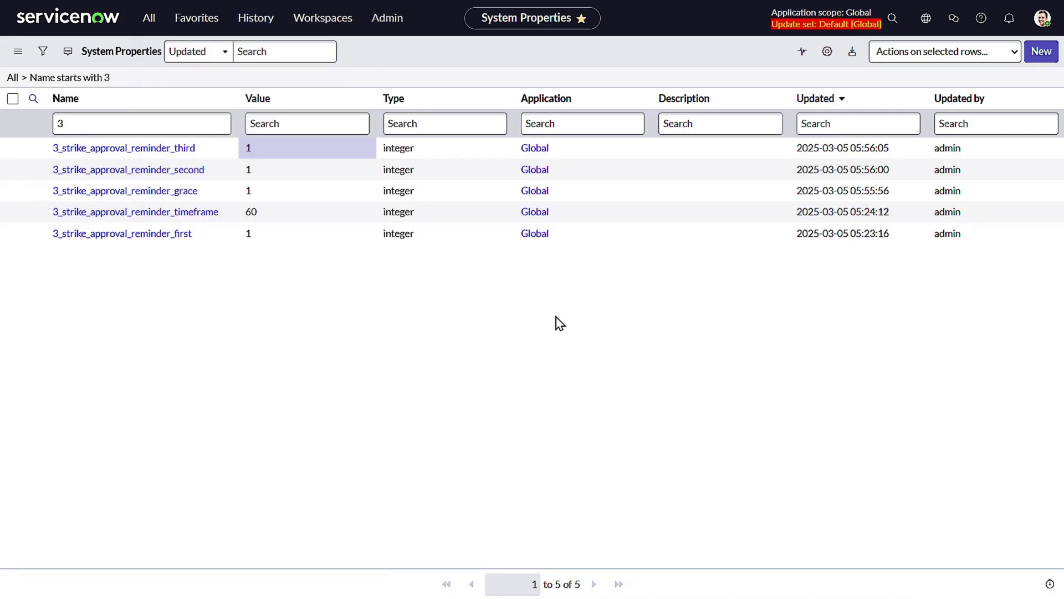
# Step: Open the sc_req_item list and bring up the order form of the AWS account request catalog item
pyautogui.press('/')
pyautogui.write('s')
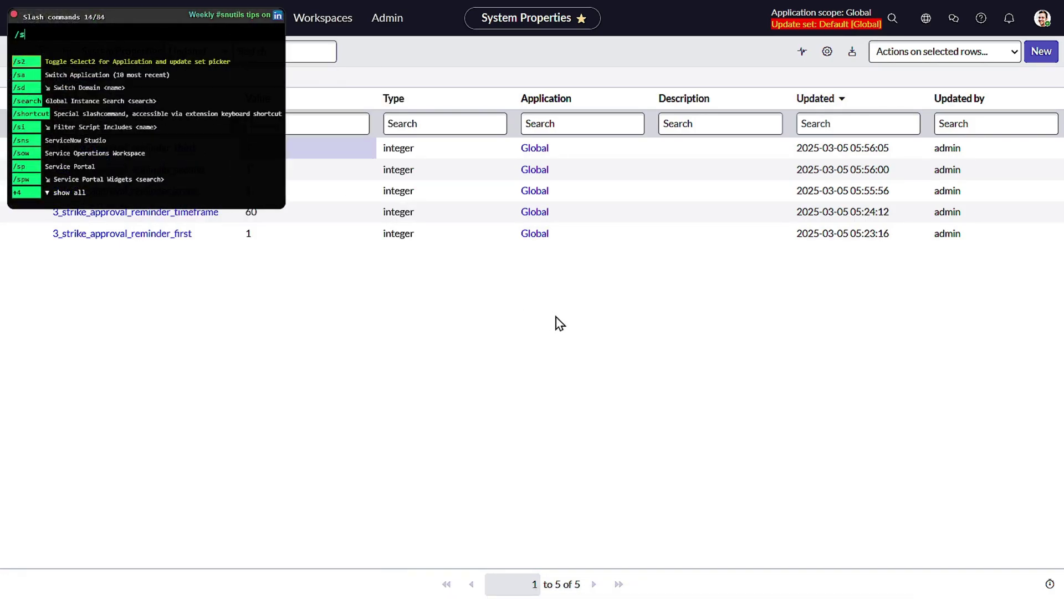
pyautogui.write('c_req_item')
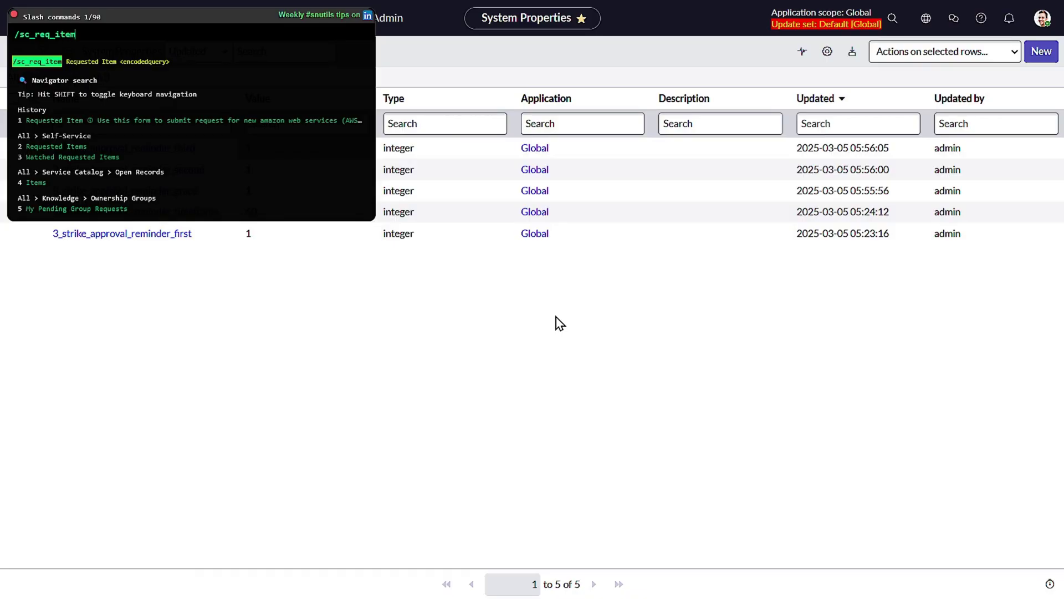
pyautogui.press('Escape')
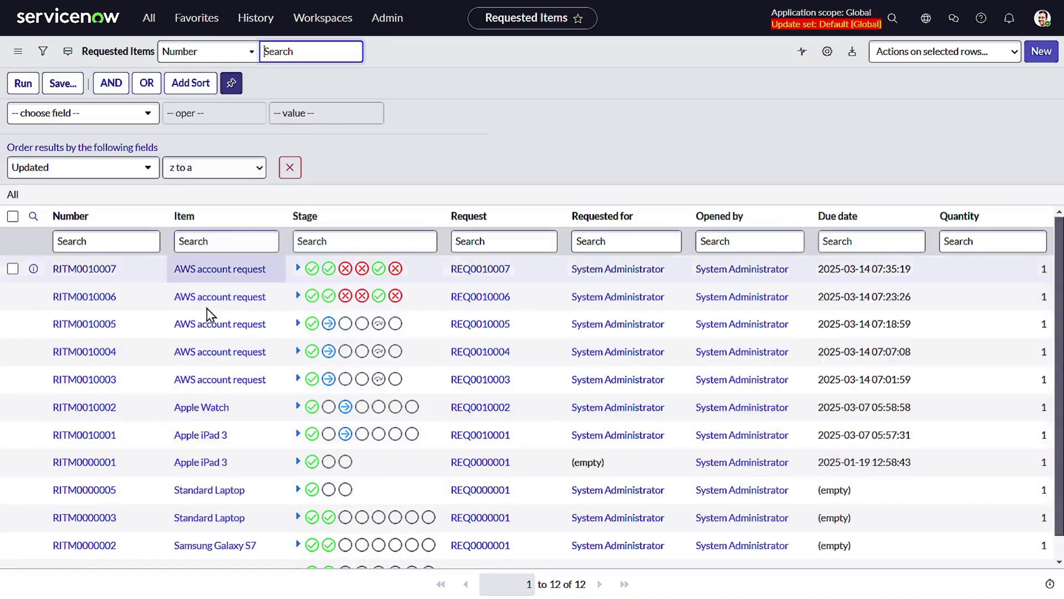
pyautogui.click(217, 272)
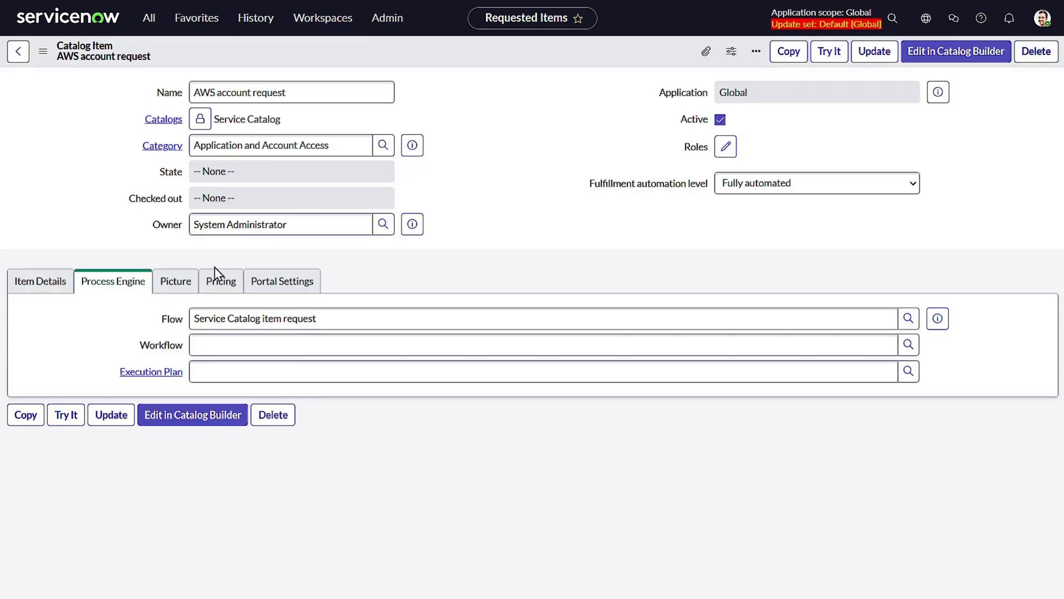
pyautogui.click(845, 55)
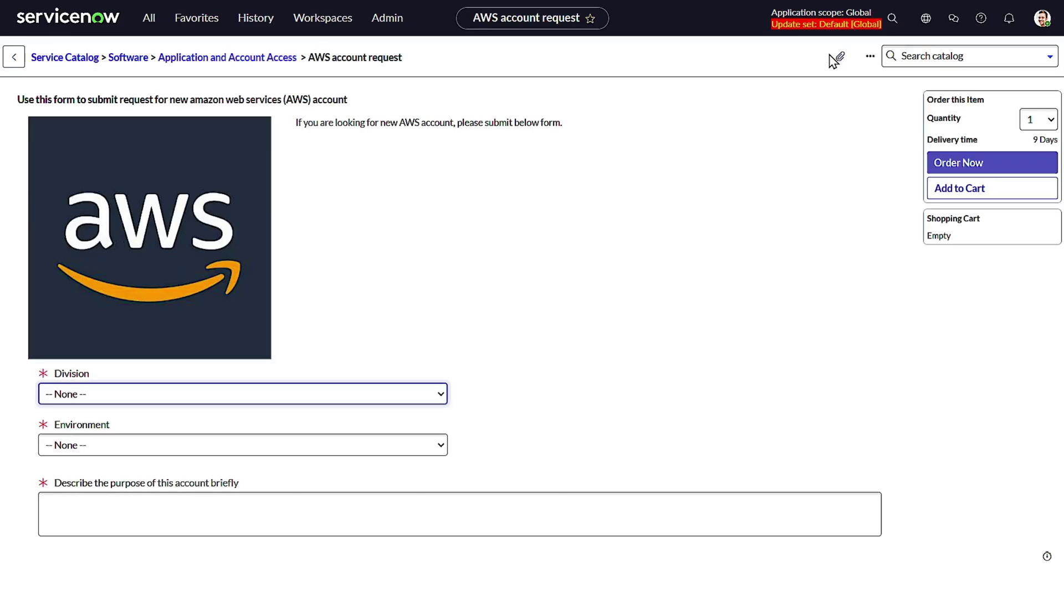
# Step: Order the AWS account item with Division IT, Environment Dev and the purpose "For Testing"
pyautogui.click(194, 394)
pyautogui.click(190, 437)
pyautogui.click(191, 448)
pyautogui.click(191, 479)
pyautogui.click(181, 500)
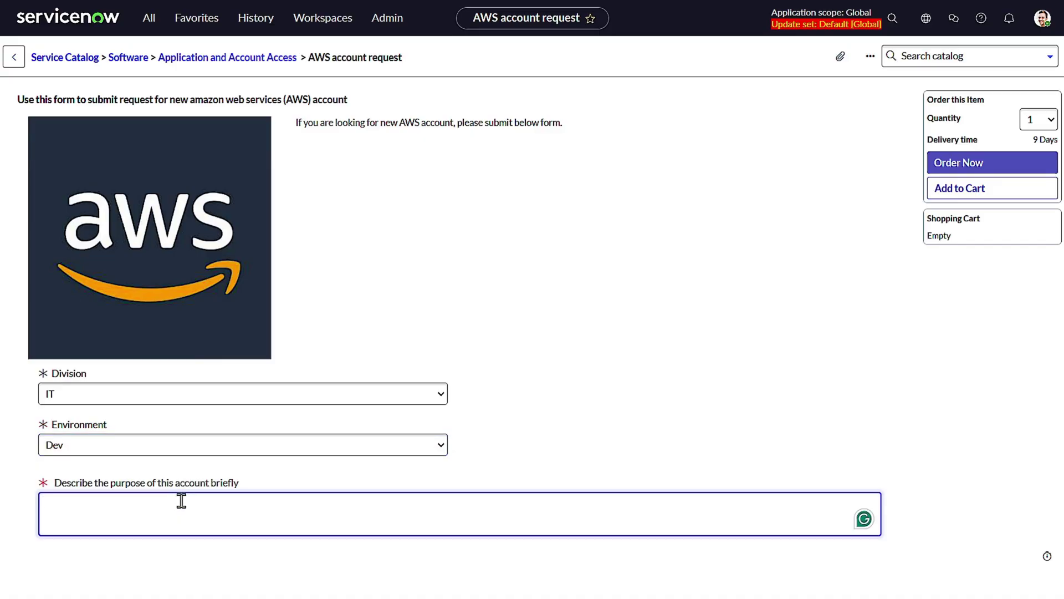
pyautogui.press('BackSpace')
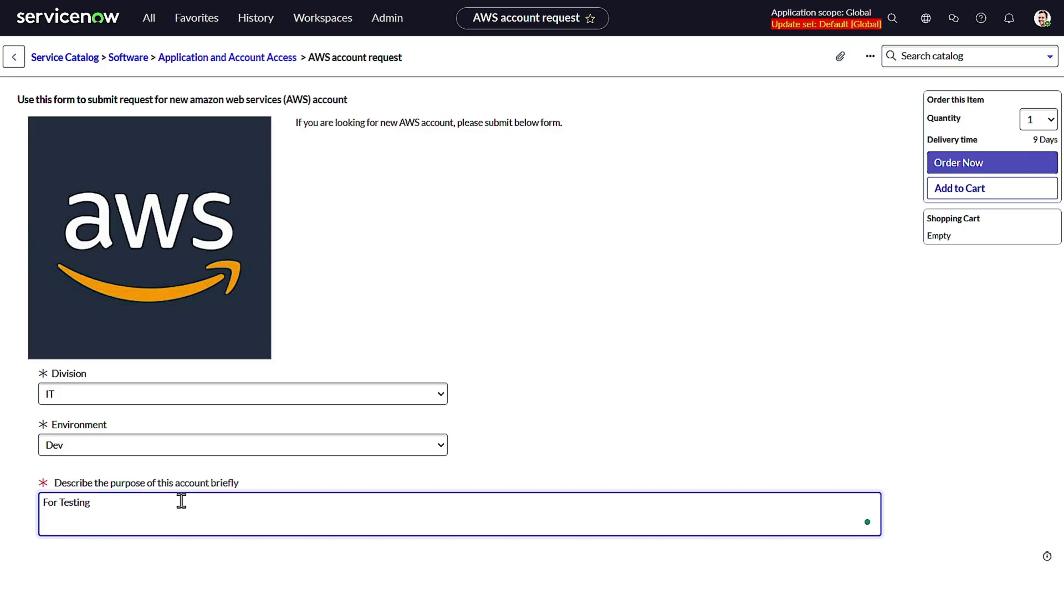
pyautogui.click(692, 392)
pyautogui.click(1000, 165)
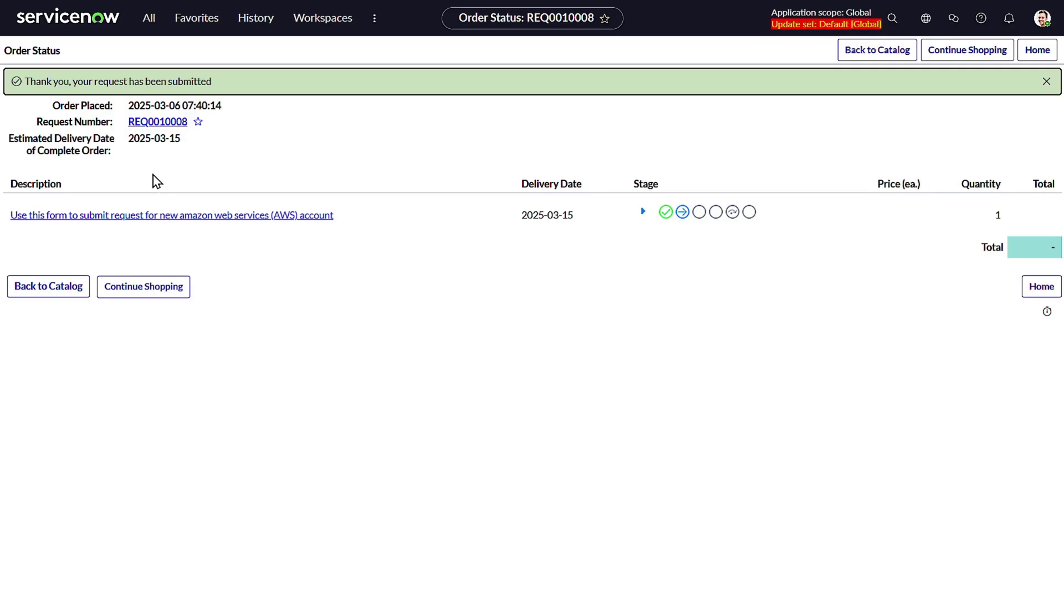
# Step: Open the submitted request's AWS account requested item and examine its approvers and their approval state
pyautogui.click(160, 122)
pyautogui.scroll(-1, 280, 321)
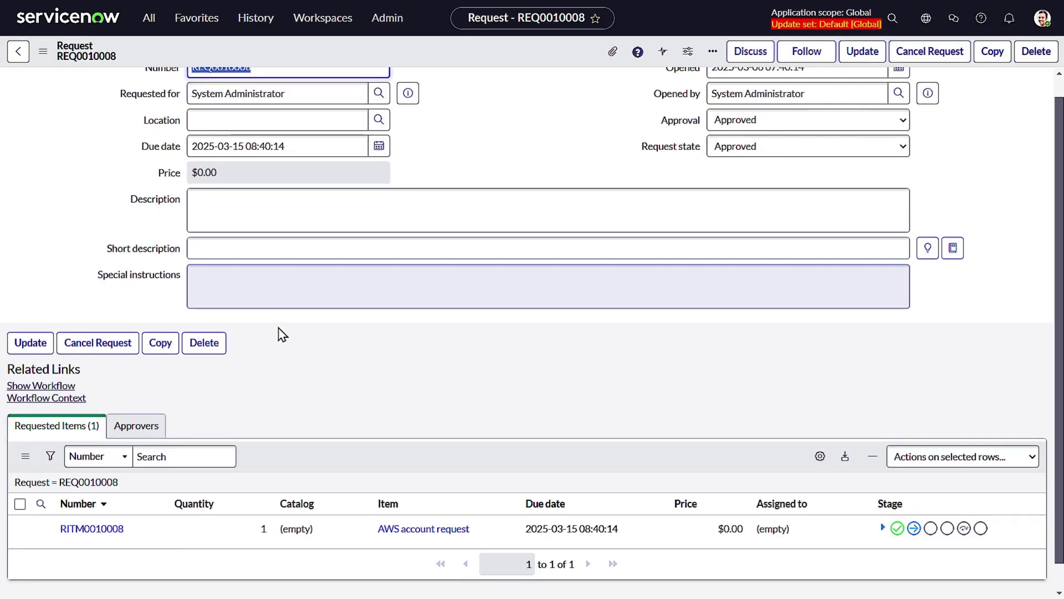
pyautogui.click(108, 529)
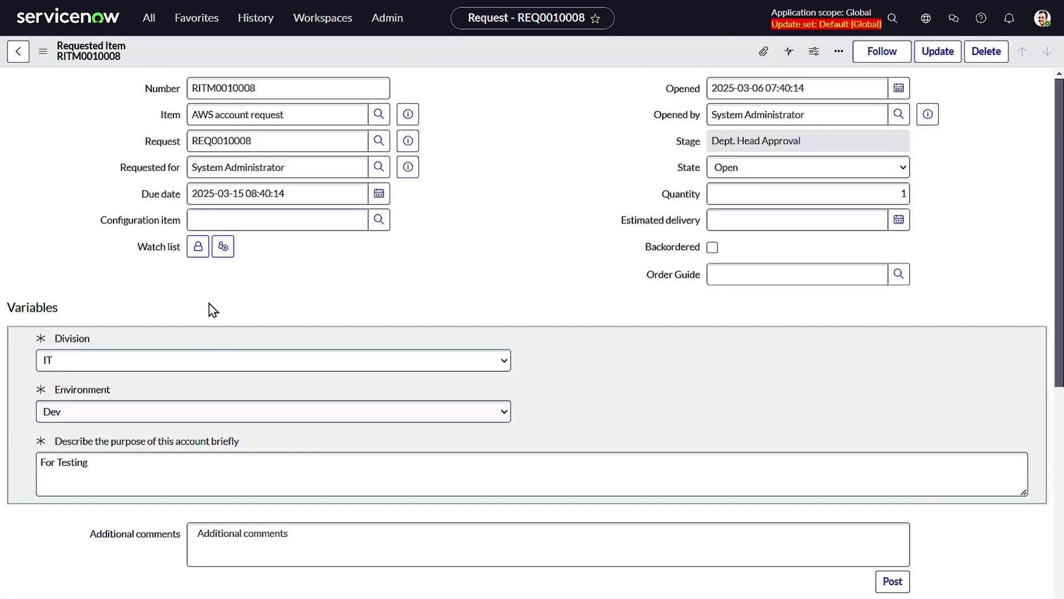
pyautogui.scroll(-5, 211, 309)
pyautogui.scroll(-1, 213, 310)
pyautogui.scroll(-8, 199, 501)
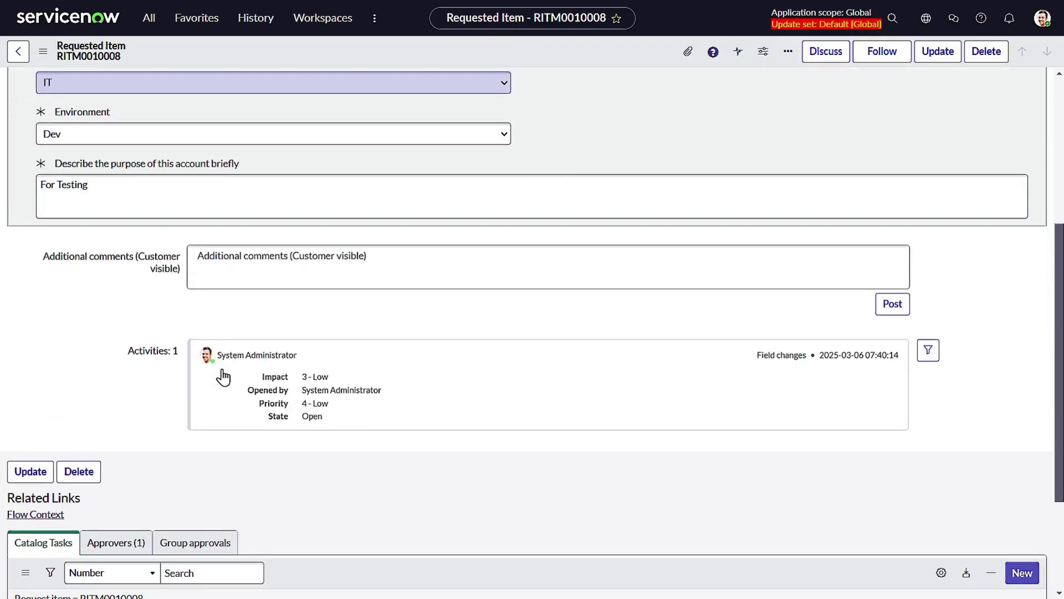
pyautogui.click(117, 378)
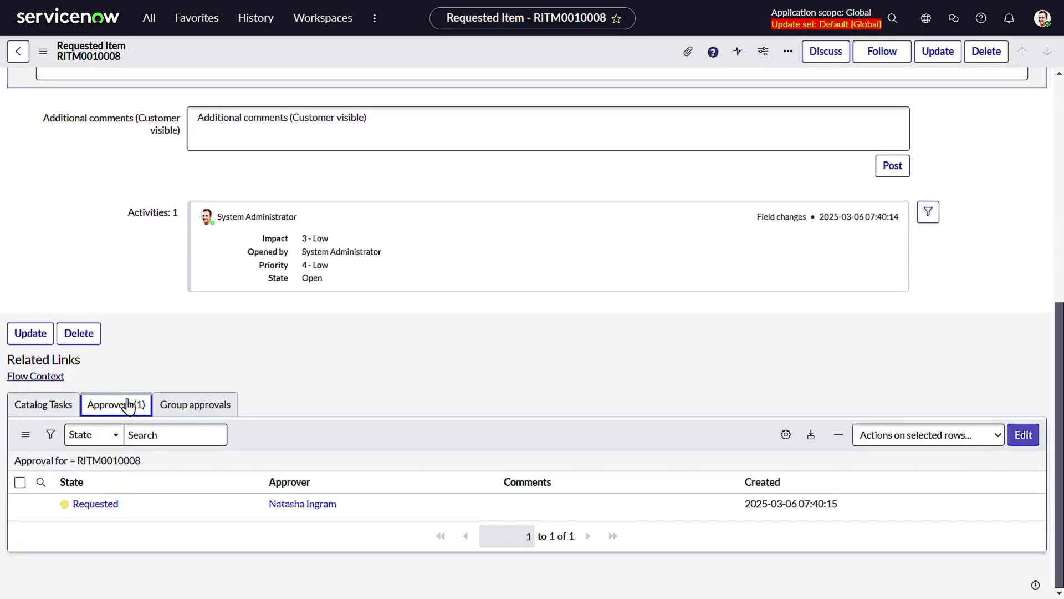
pyautogui.moveTo(168, 506); pyautogui.dragTo(209, 349)
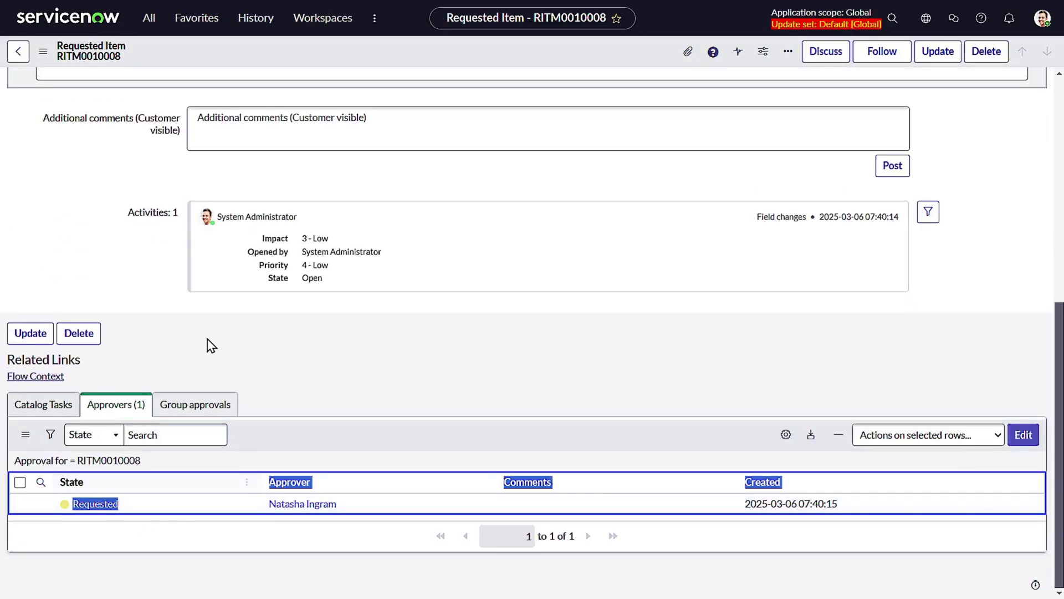
pyautogui.scroll(7, 171, 333)
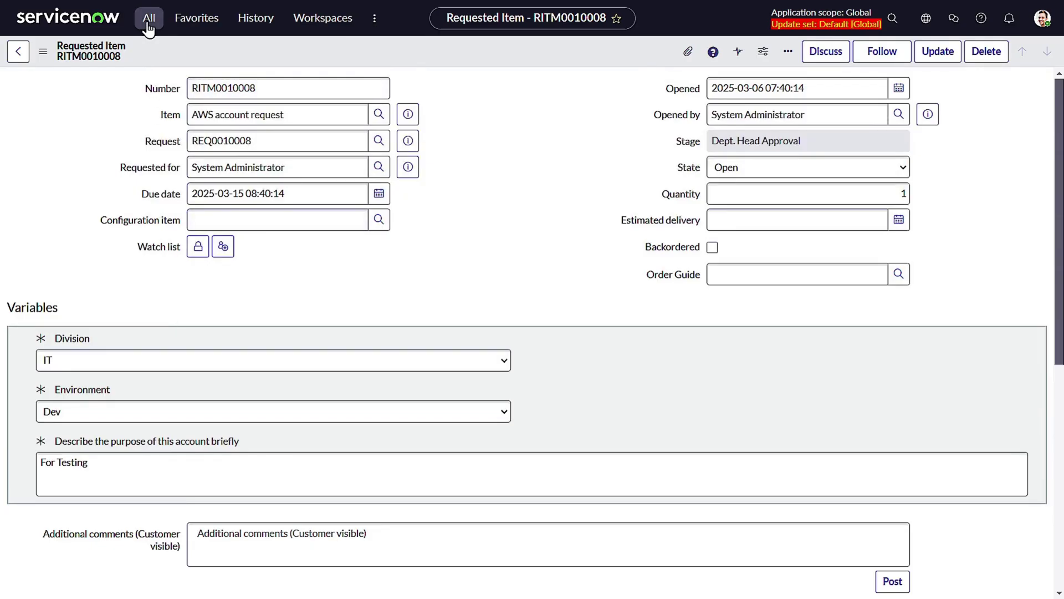
pyautogui.click(149, 20)
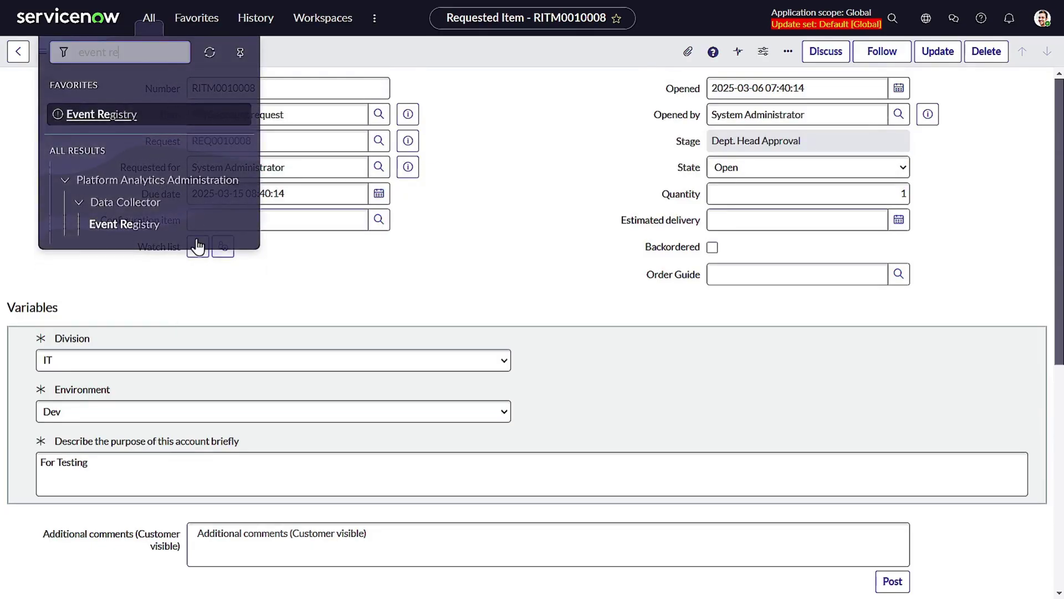
pyautogui.press('BackSpace')
pyautogui.press('BackSpace')
pyautogui.press('BackSpace')
pyautogui.press('BackSpace')
pyautogui.press('BackSpace')
pyautogui.press('BackSpace')
pyautogui.press('BackSpace')
pyautogui.press('BackSpace')
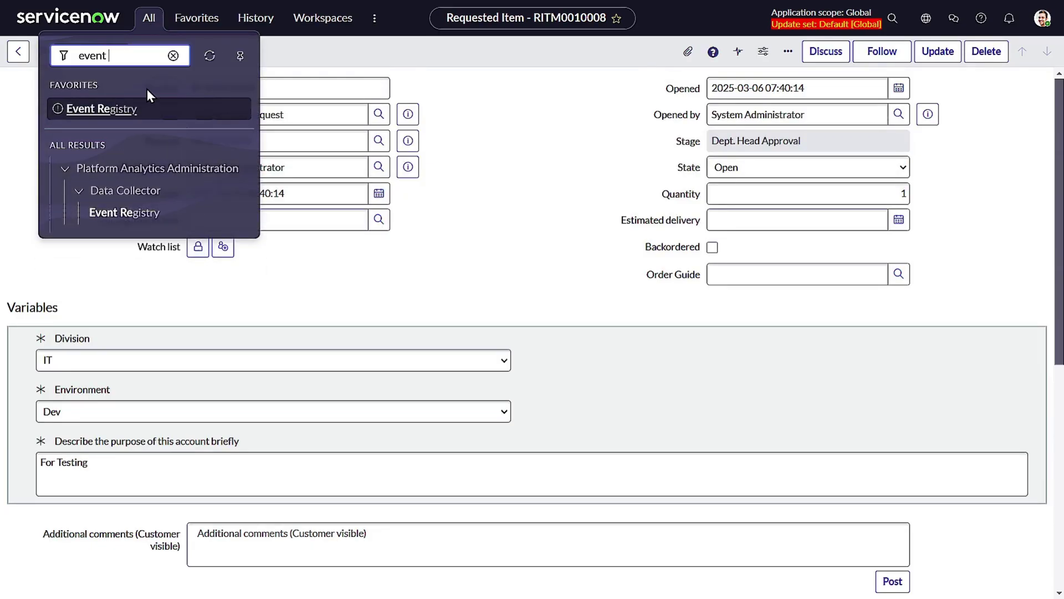
pyautogui.write('wor')
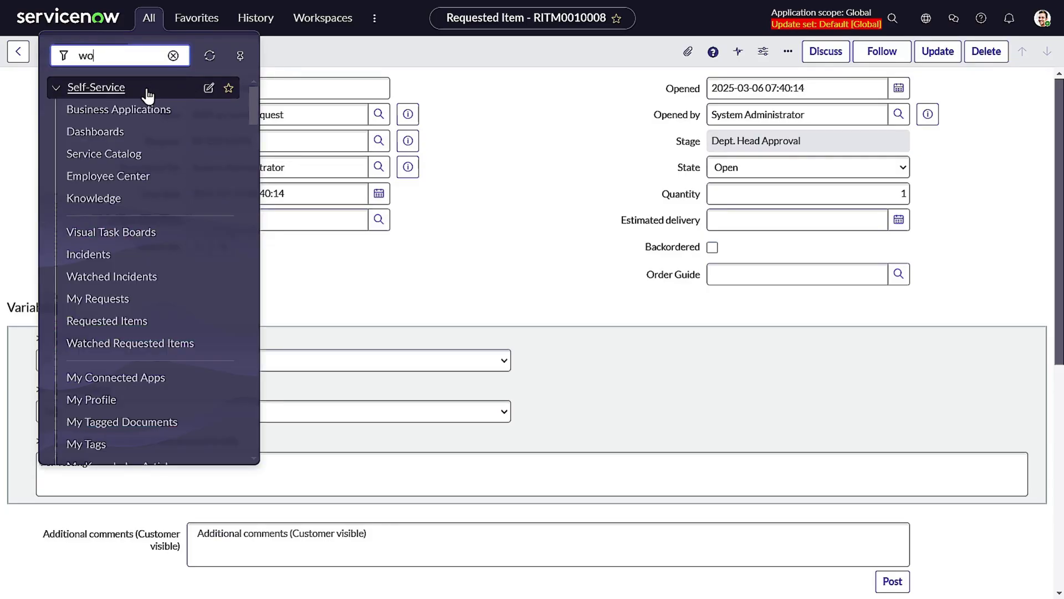
pyautogui.press('BackSpace')
pyautogui.press('BackSpace')
pyautogui.press('BackSpace')
pyautogui.write('active')
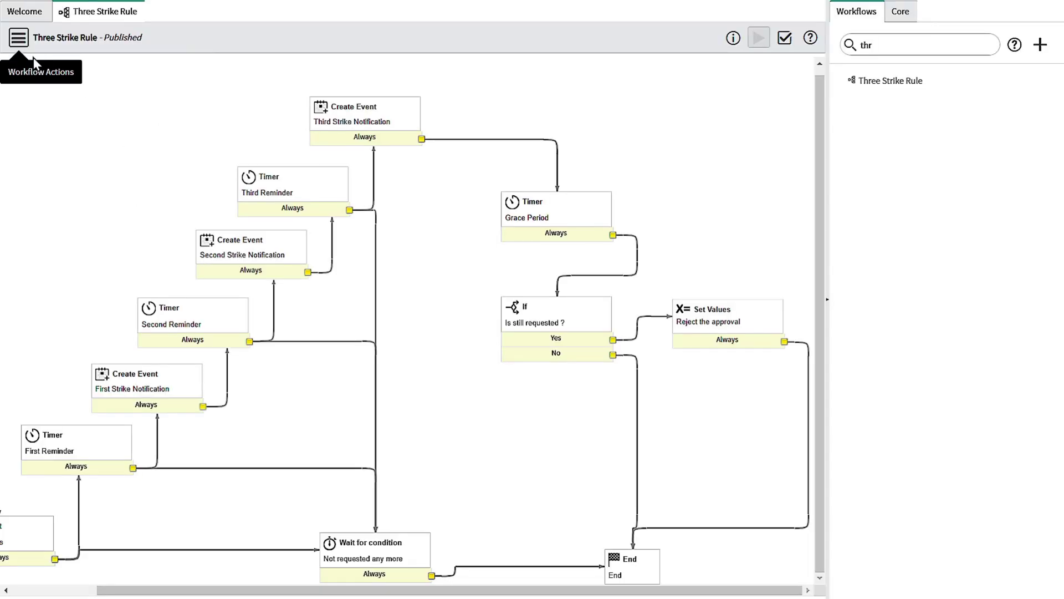
# Step: Show the contexts of the published Three Strike Rule workflow and open the executing context's workflow diagram
pyautogui.click(21, 37)
pyautogui.click(60, 185)
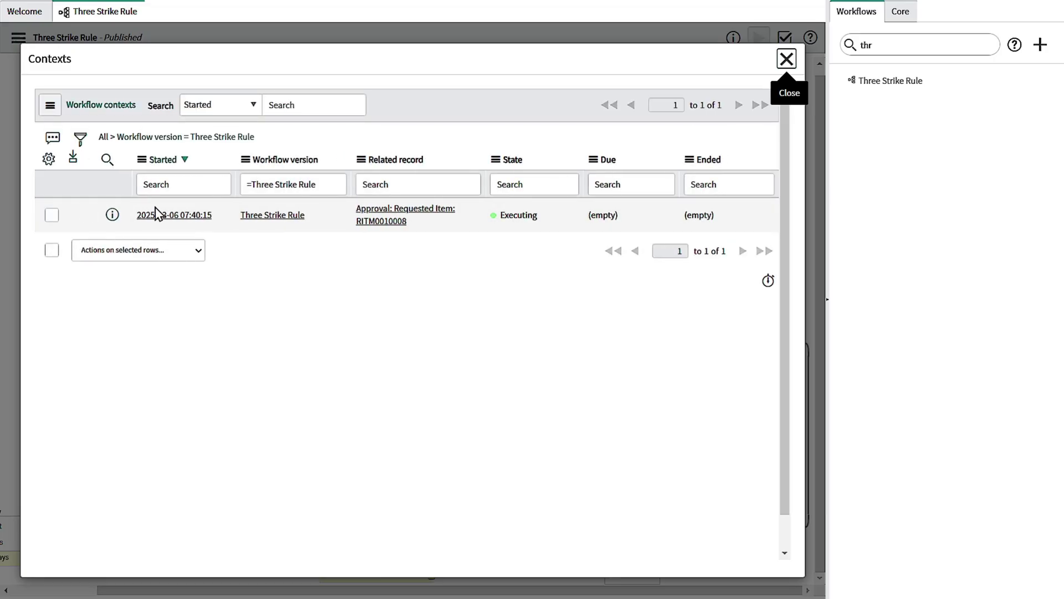
pyautogui.click(161, 215)
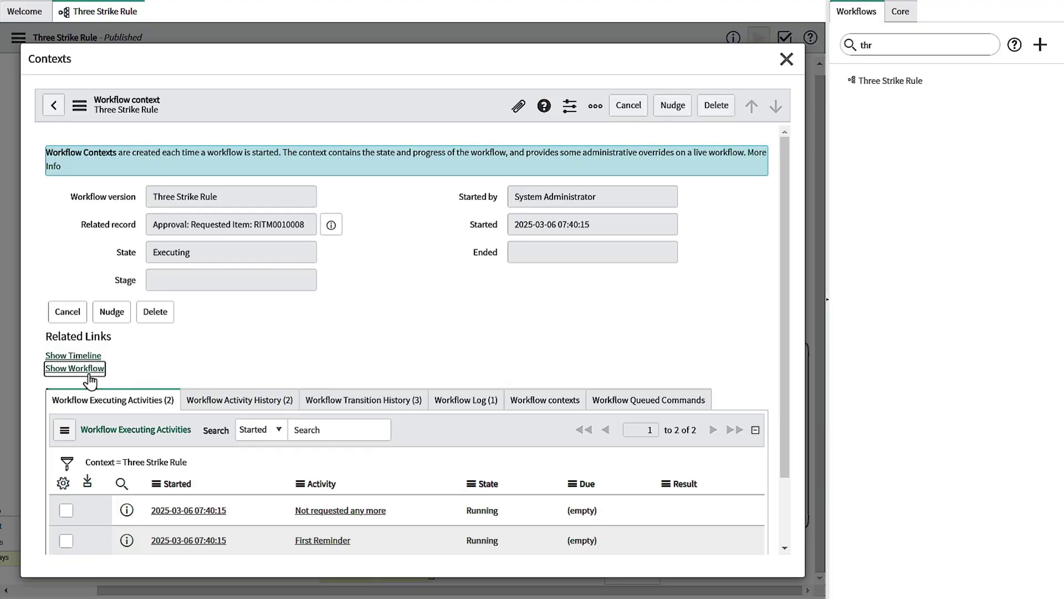
pyautogui.click(77, 368)
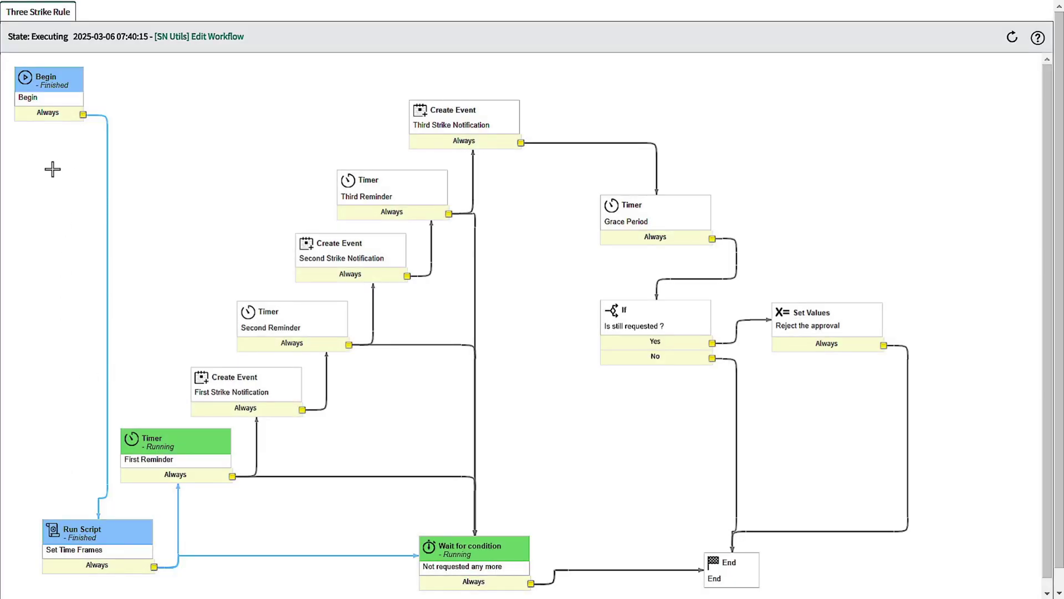
# Step: Examine the Set Time Frames and First Reminder activities in the executing workflow diagram, then refresh its progress
pyautogui.moveTo(63, 564)
pyautogui.moveTo(173, 450)
pyautogui.click(1019, 40)
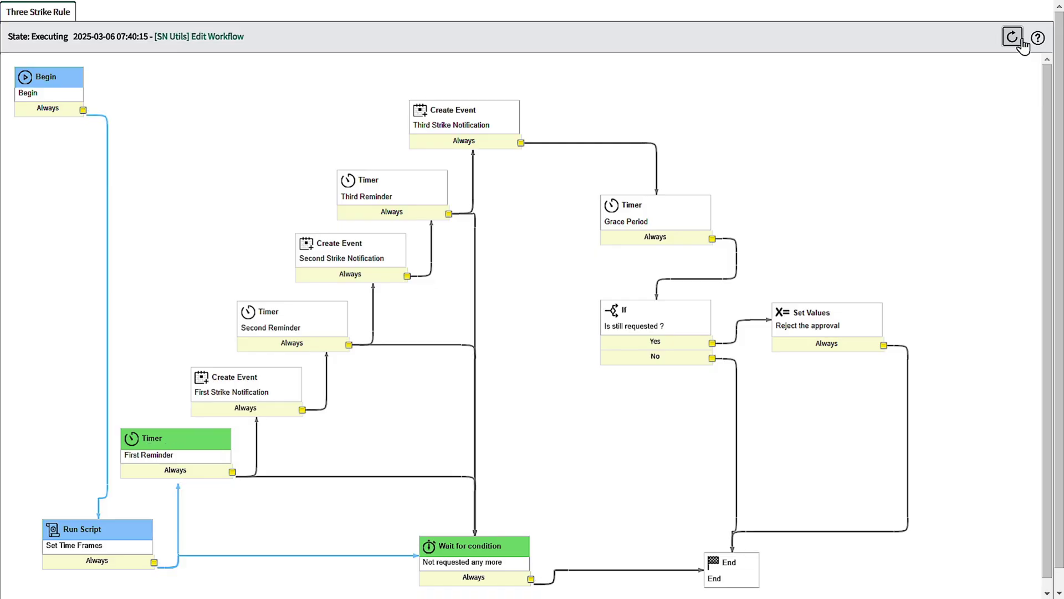
# Step: Refresh the executing workflow diagram and examine its First Strike Notification and Second Reminder activities
pyautogui.click(1015, 44)
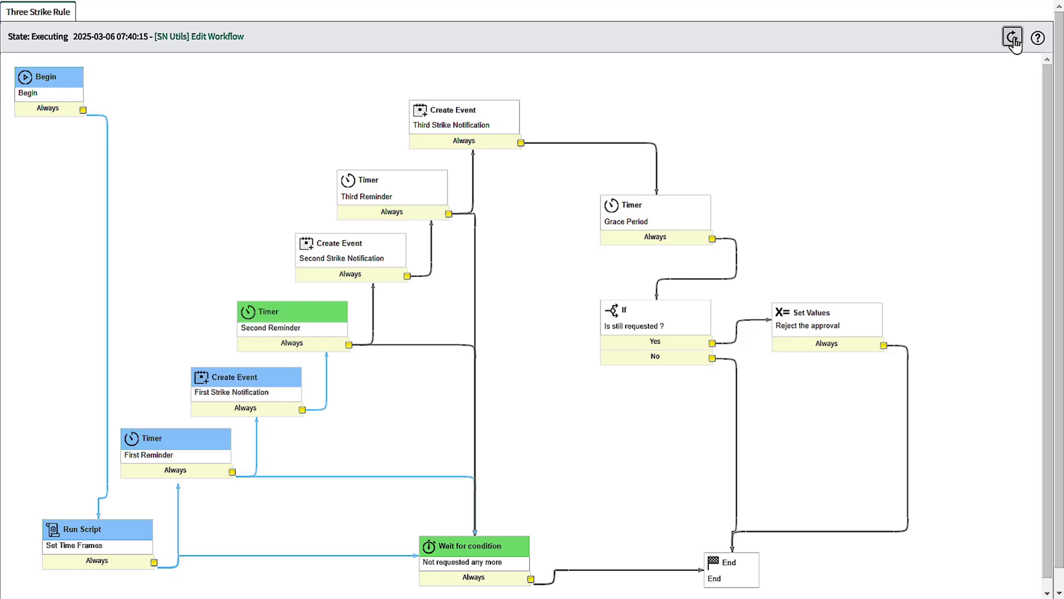
pyautogui.moveTo(261, 413)
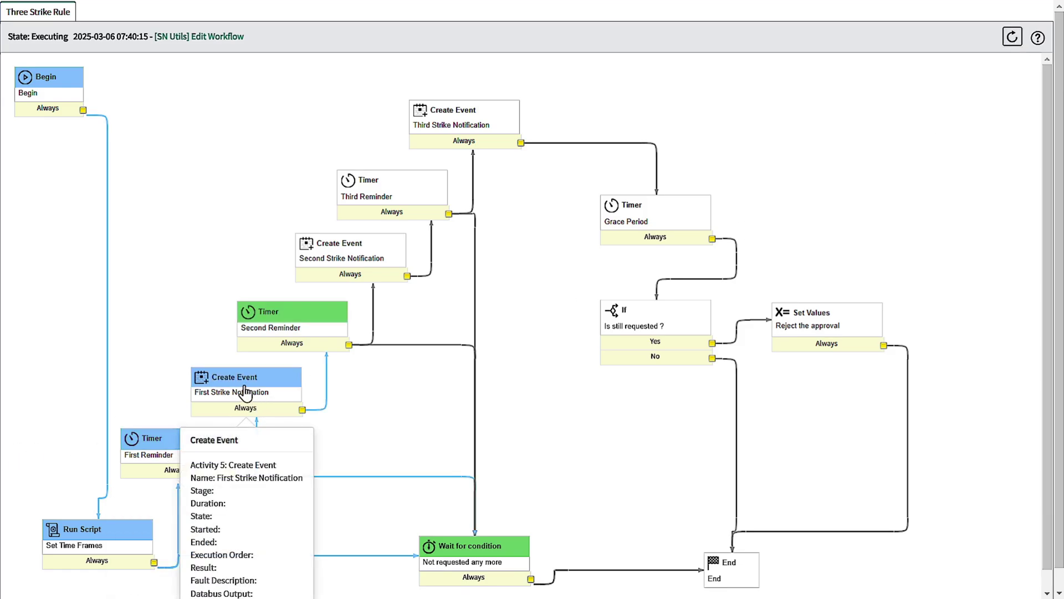
pyautogui.moveTo(284, 326)
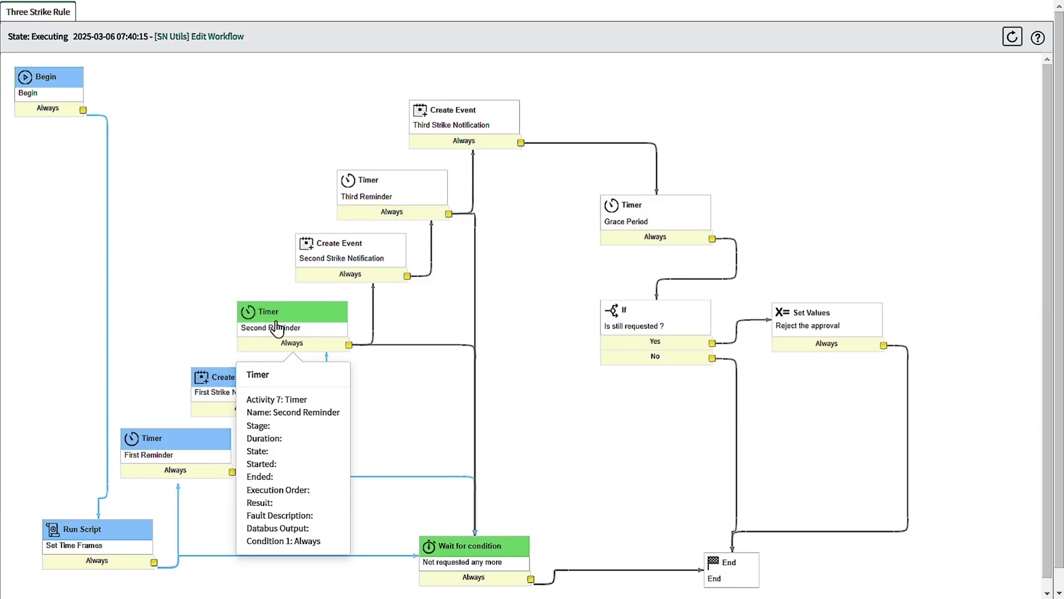
# Step: Return to the AWS account requested item's page and open the Event Log from the navigator
pyautogui.press('Tab')
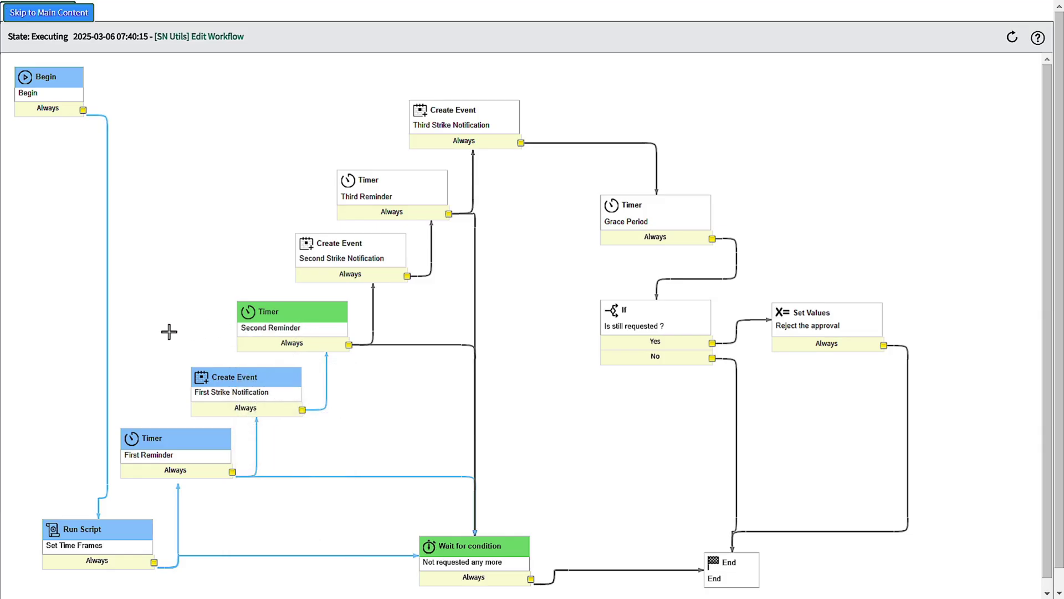
pyautogui.press('Tab')
pyautogui.press('Tab')
pyautogui.hotkey('ctrl', 'w')
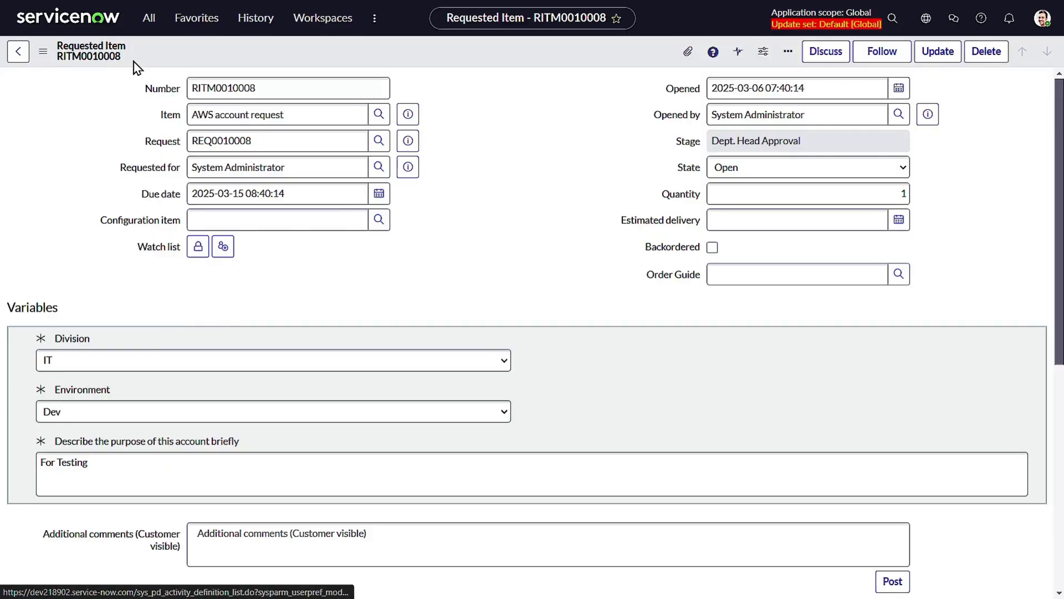
pyautogui.click(149, 17)
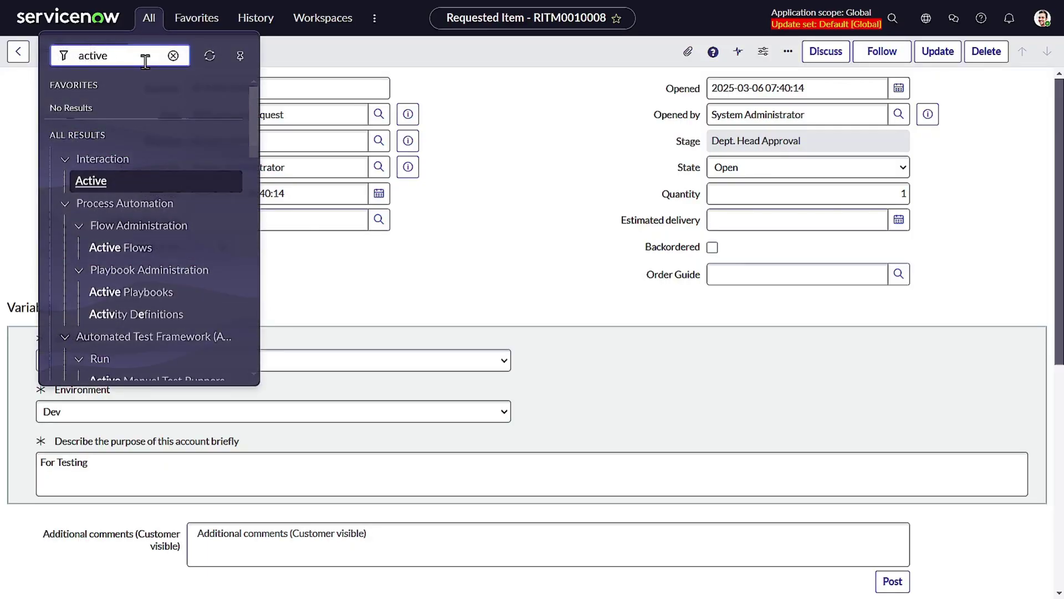
pyautogui.write('even')
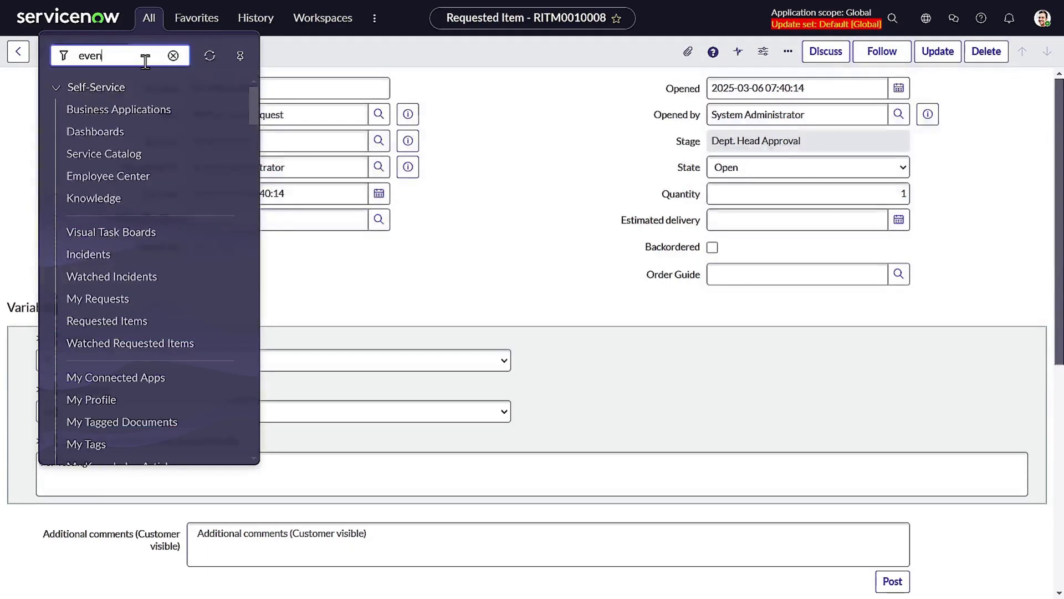
pyautogui.write('t logs')
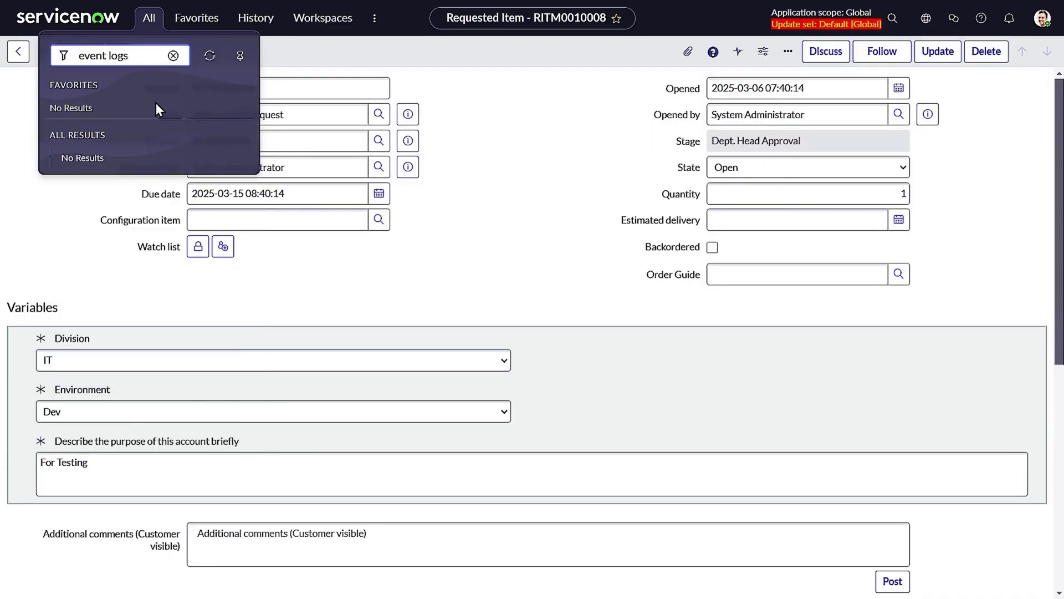
pyautogui.press('BackSpace')
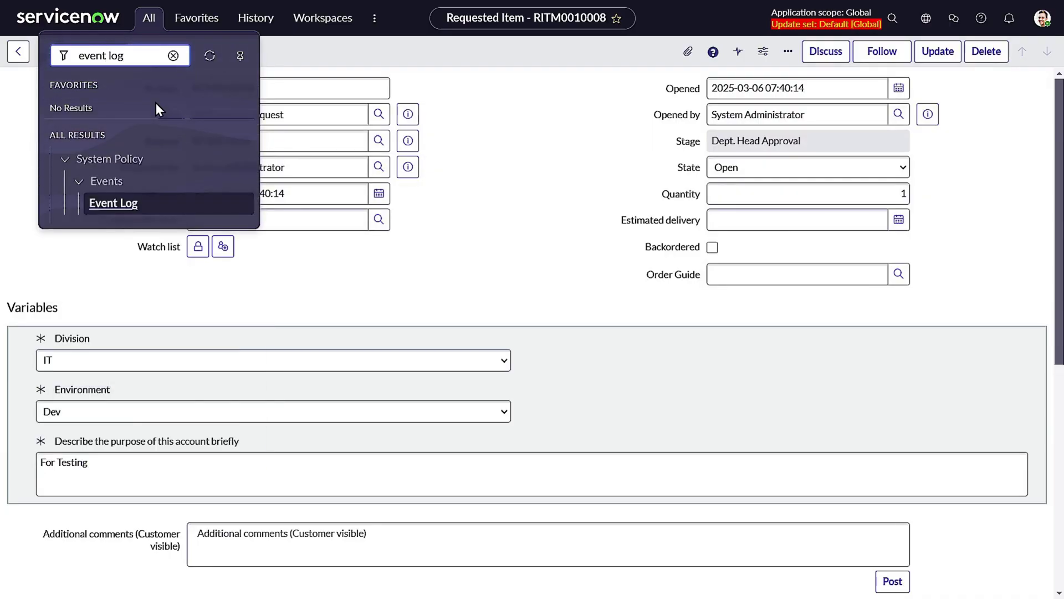
pyautogui.click(127, 208)
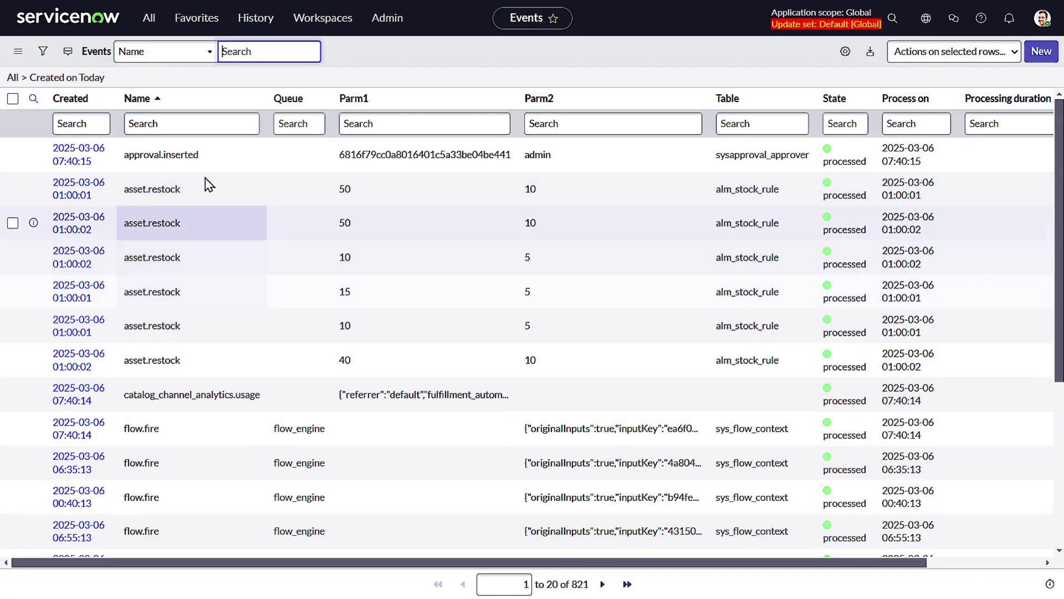
# Step: Filter today's events to names containing "three" and highlight the strike notification event's Parm1 value
pyautogui.click(193, 122)
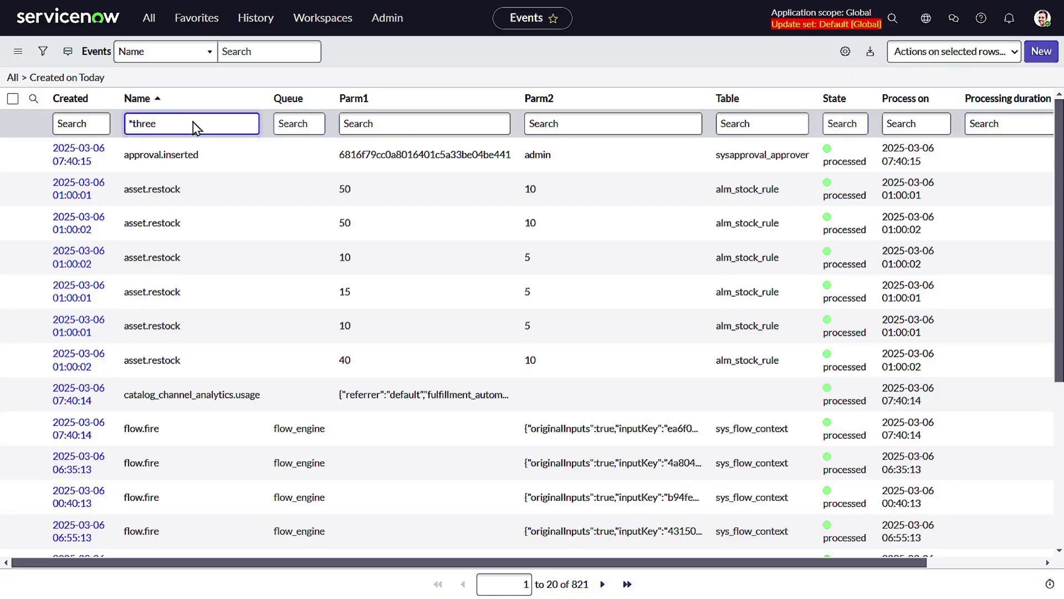
pyautogui.press('Return')
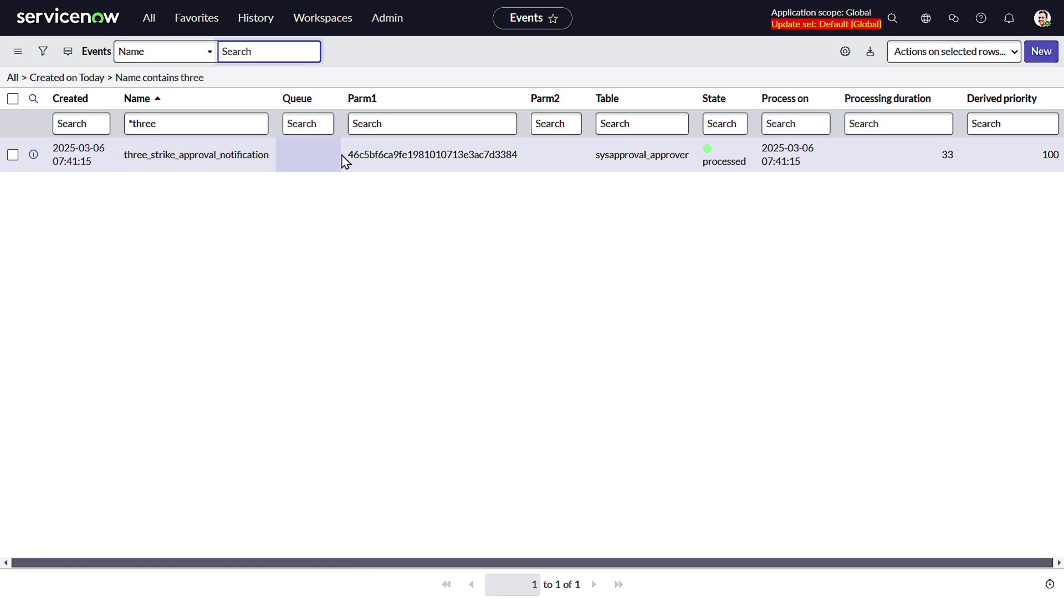
pyautogui.moveTo(347, 154); pyautogui.dragTo(521, 151)
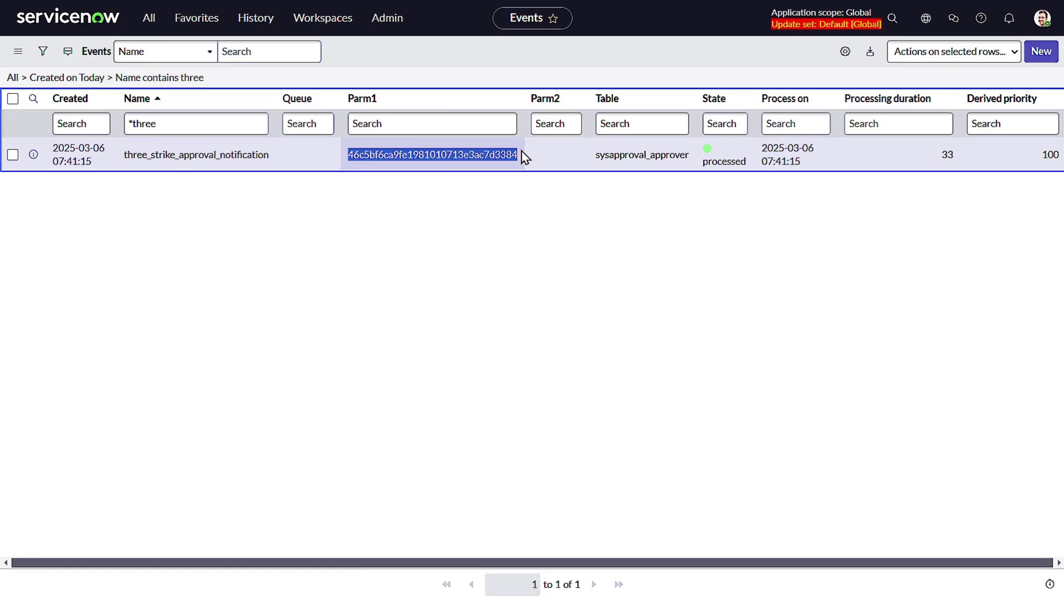
# Step: Search the navigator for "email" and open the System Logs - Emails favorite
pyautogui.click(149, 18)
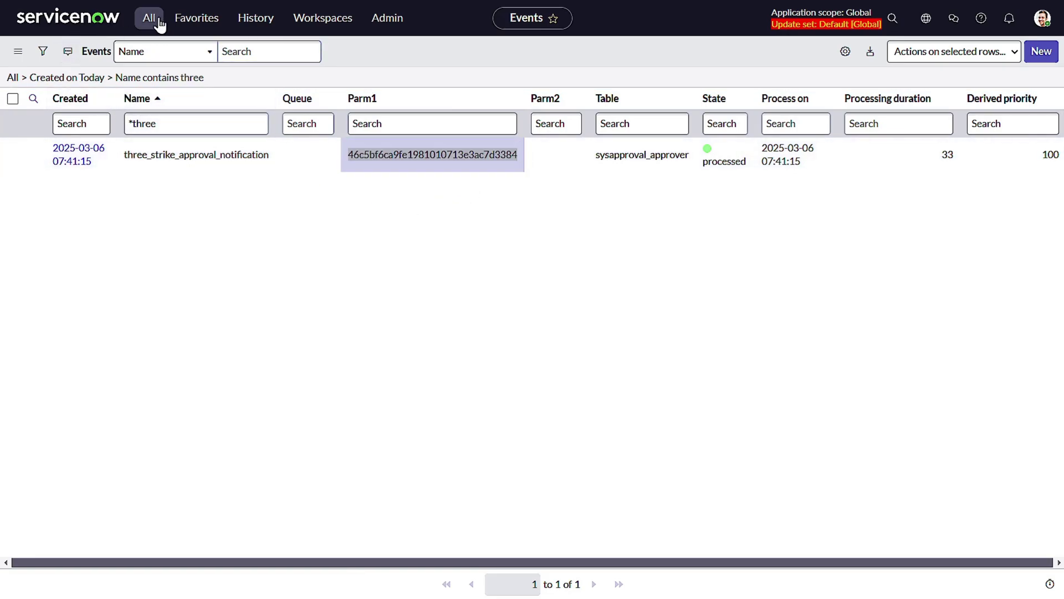
pyautogui.hotkey('ctrl', 'a')
pyautogui.press('BackSpace')
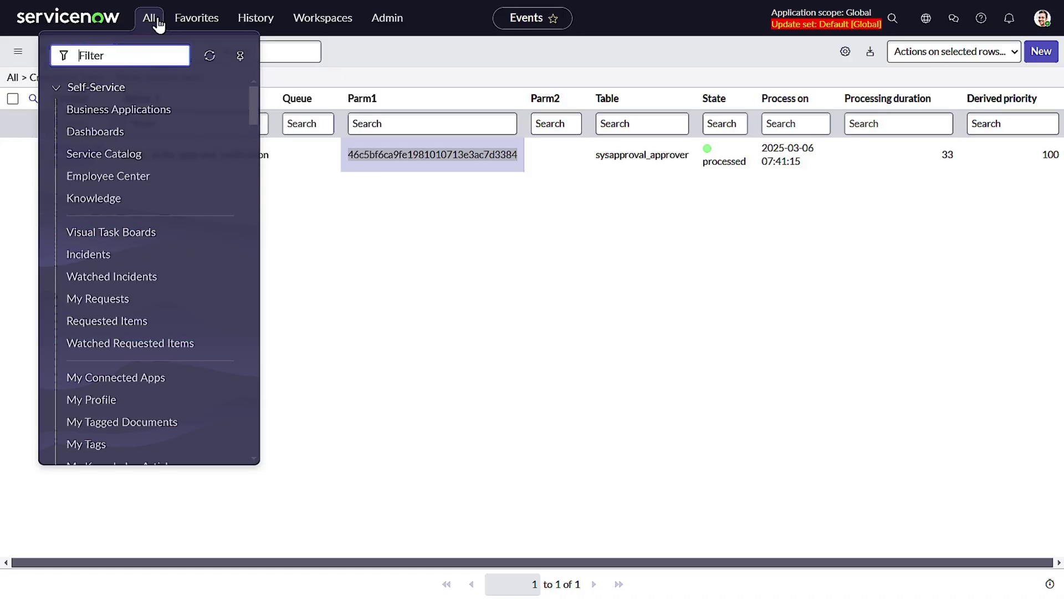
pyautogui.write('emails')
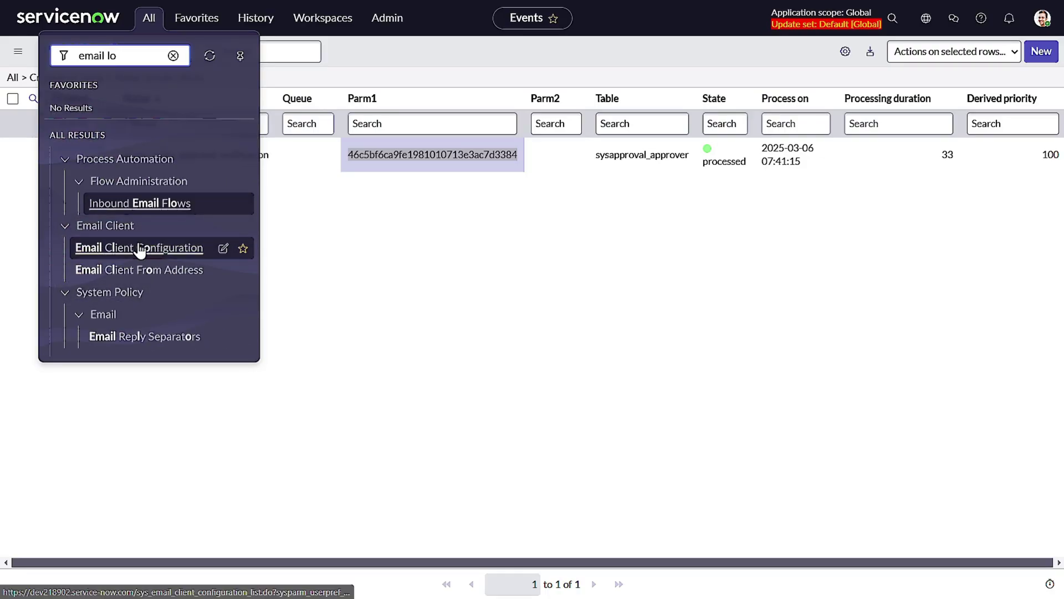
pyautogui.press('BackSpace')
pyautogui.press('BackSpace')
pyautogui.press('BackSpace')
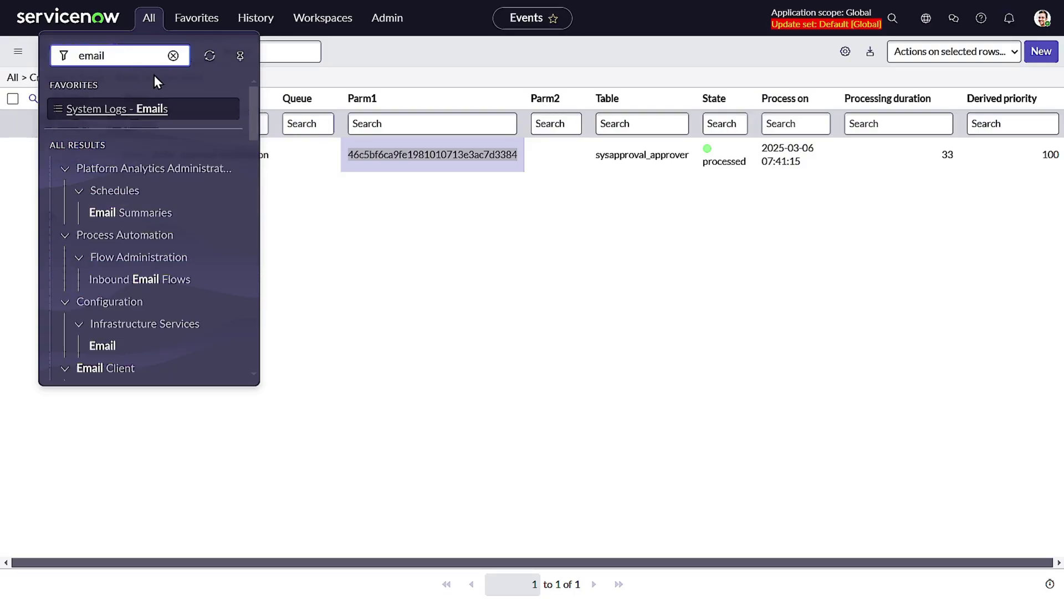
pyautogui.click(208, 25)
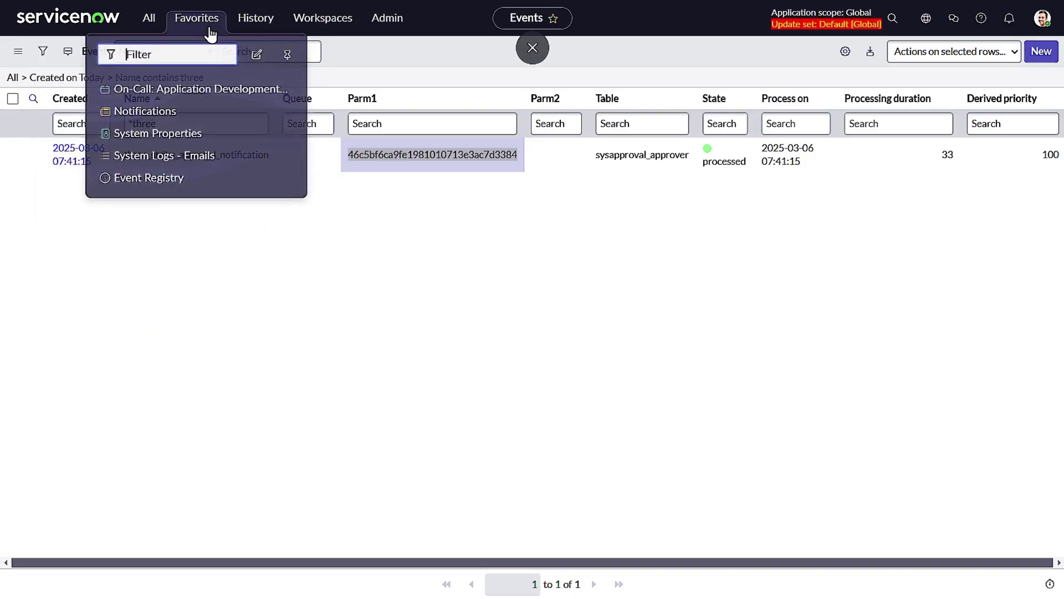
pyautogui.click(159, 154)
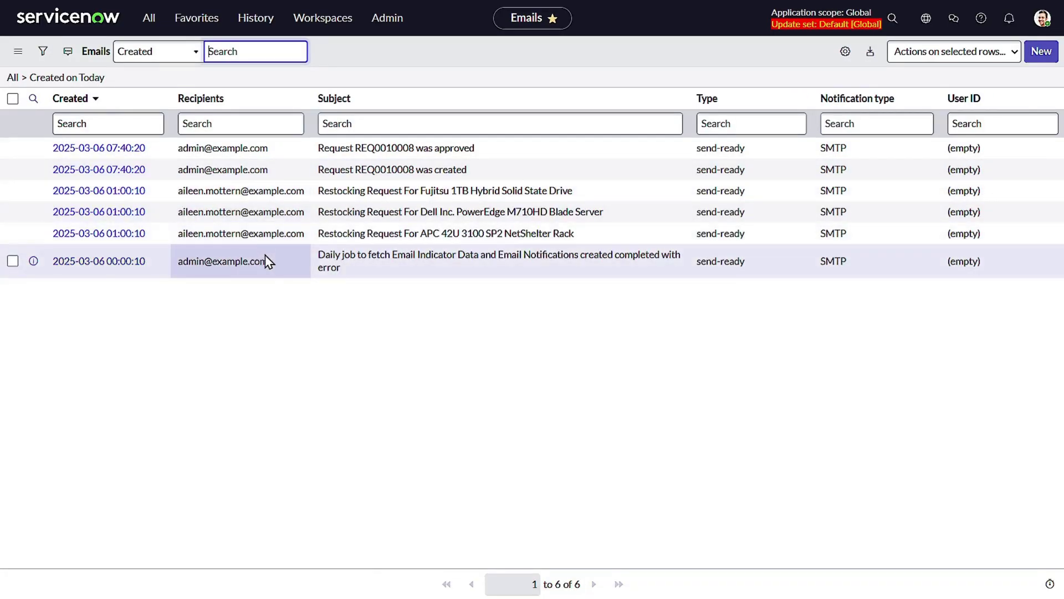
# Step: Search the emails of all dates for subjects containing "appr", then clear the subject filter
pyautogui.click(12, 78)
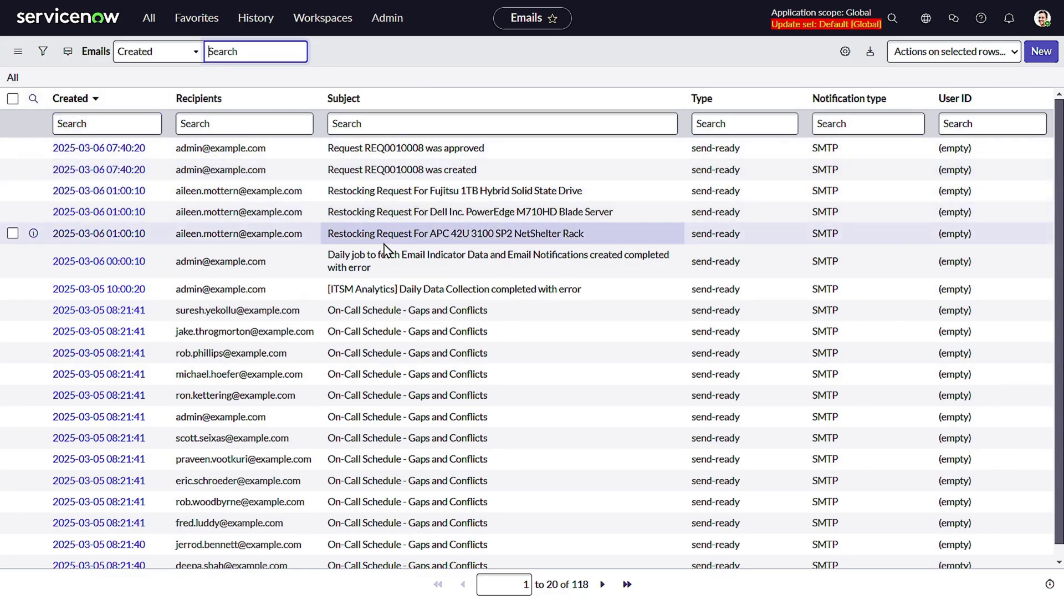
pyautogui.scroll(-1, 386, 250)
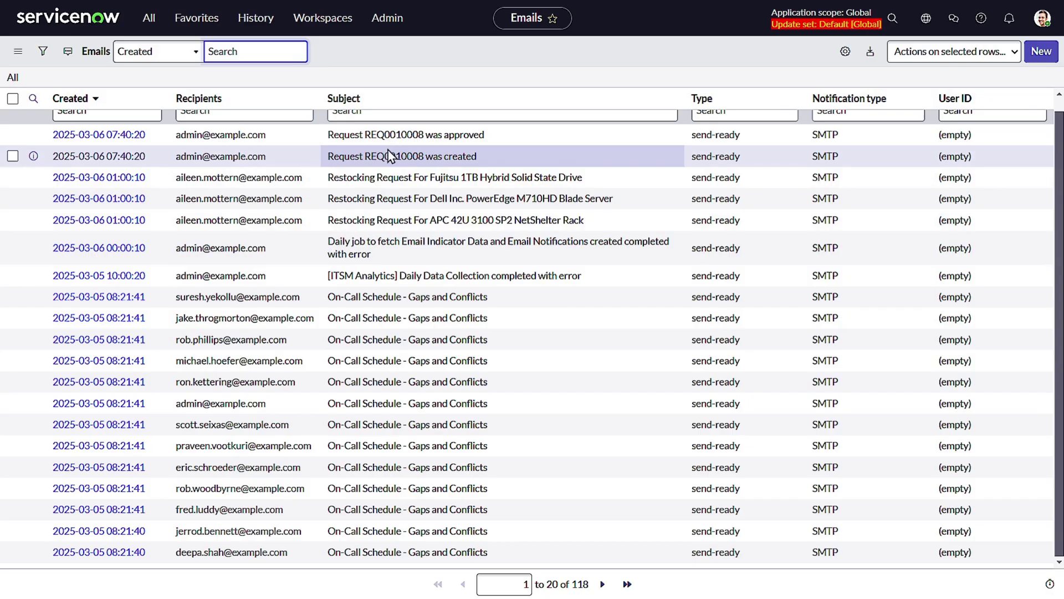
pyautogui.scroll(1, 344, 247)
pyautogui.click(378, 121)
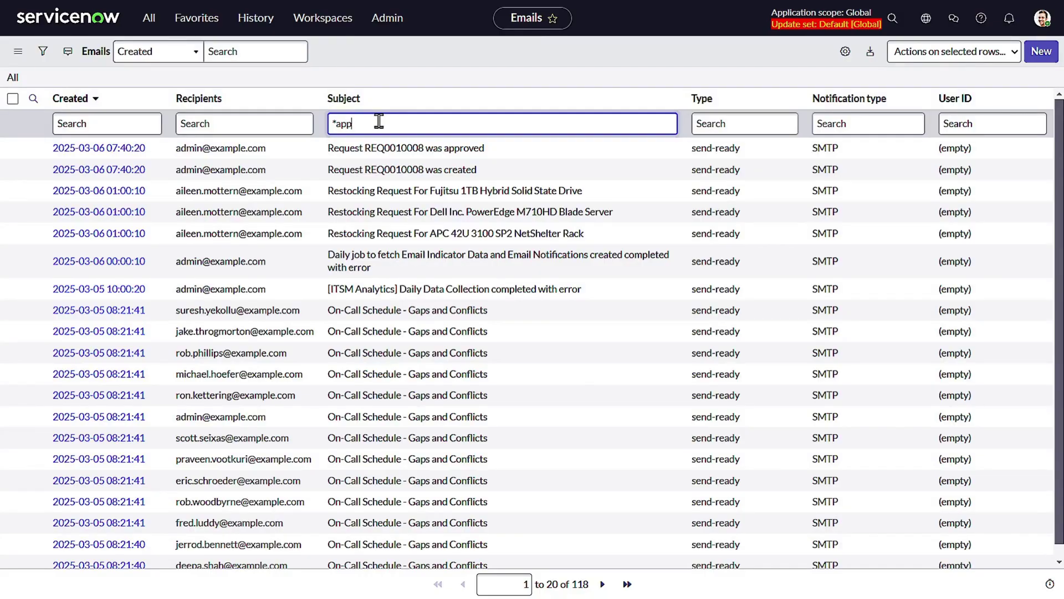
pyautogui.press('Return')
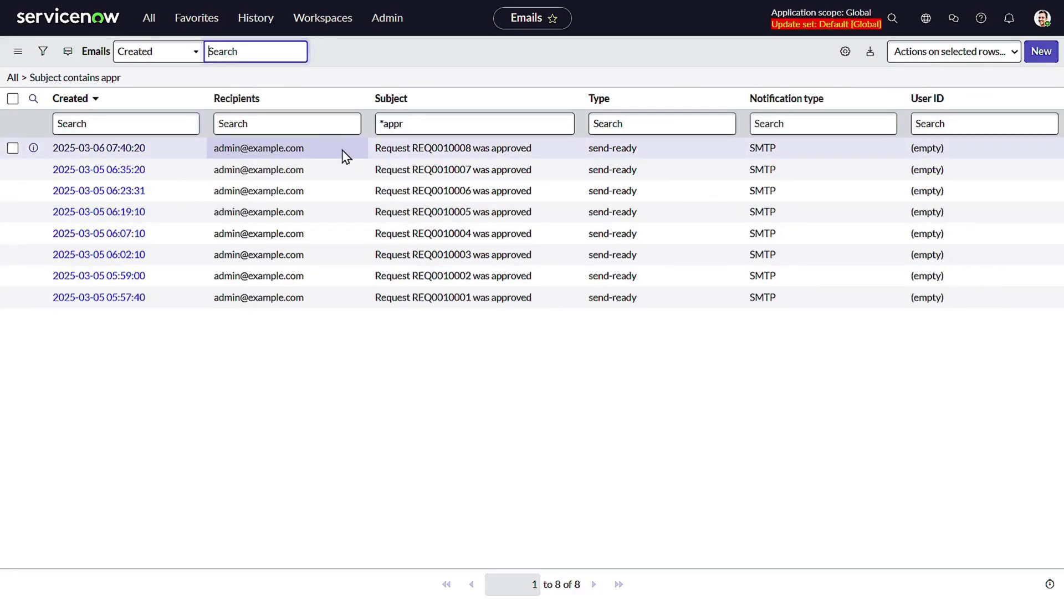
pyautogui.click(1, 81)
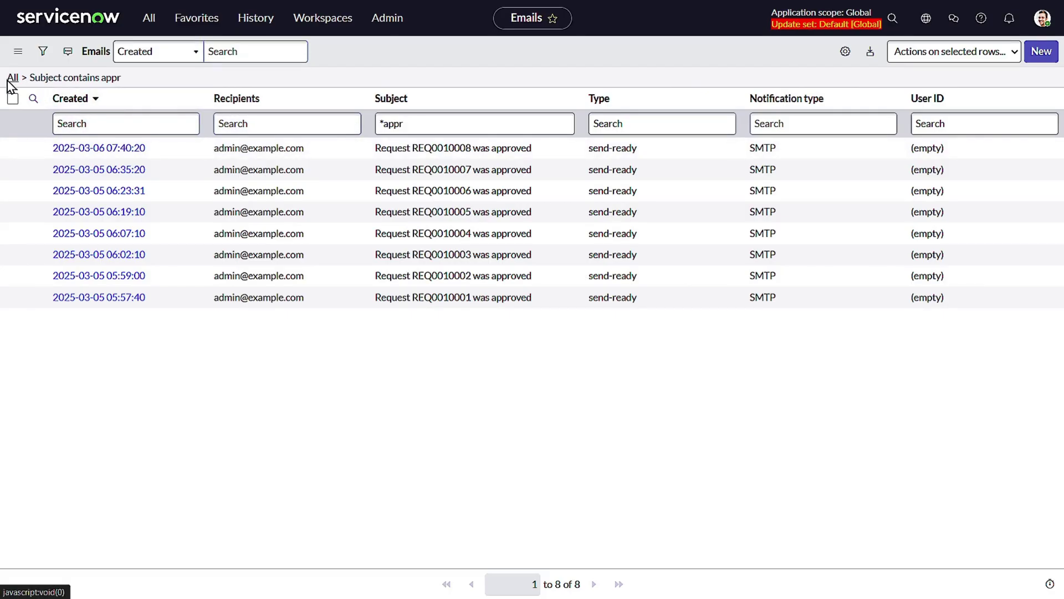
pyautogui.click(9, 82)
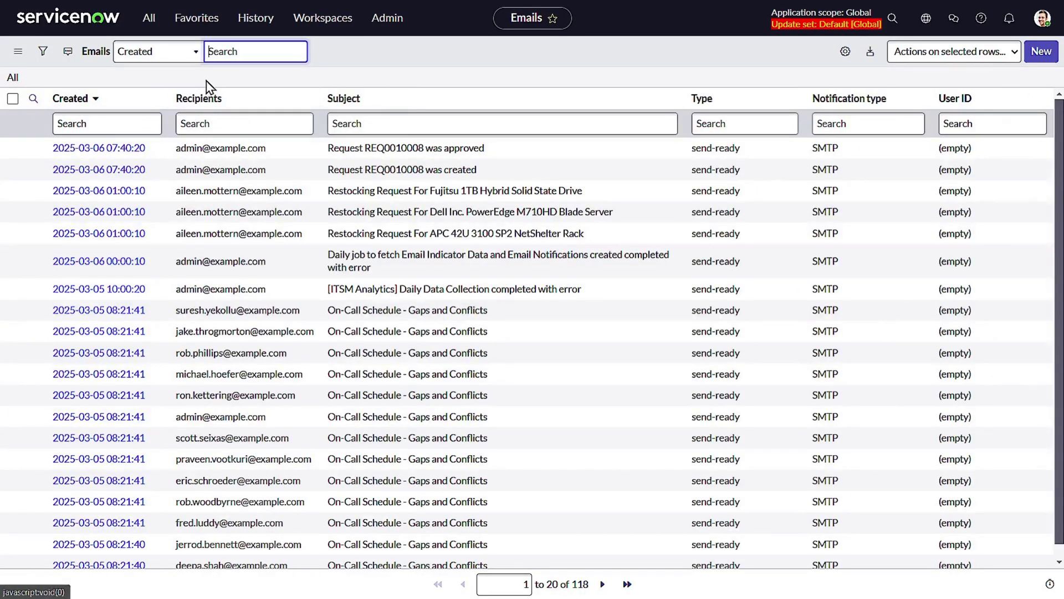
# Step: Open the previous AWS account request's Requested Item record from the recently visited records
pyautogui.click(209, 21)
pyautogui.click(241, 22)
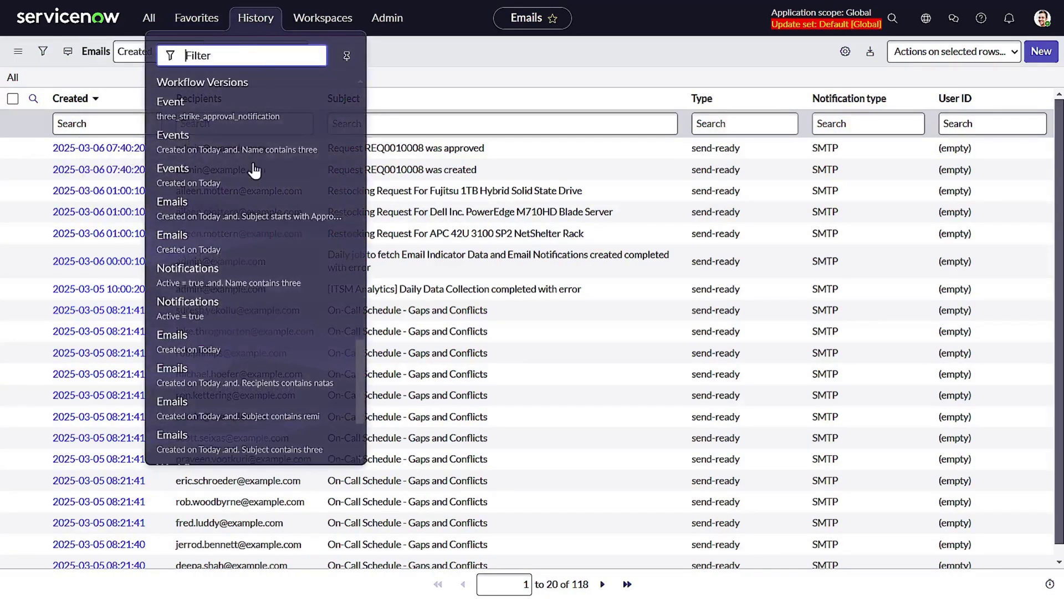
pyautogui.click(149, 18)
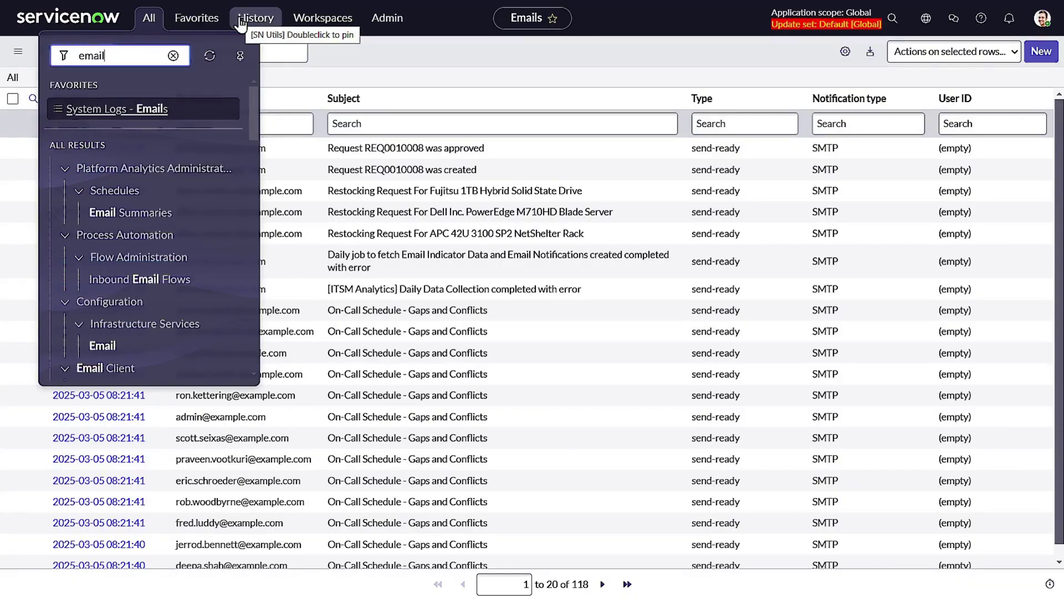
pyautogui.click(213, 26)
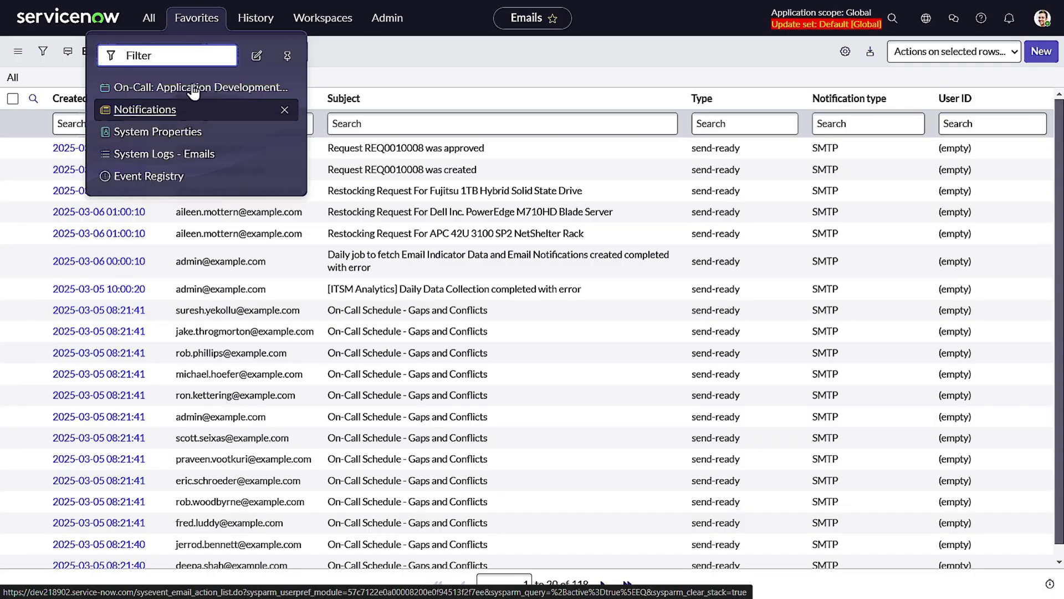
pyautogui.click(256, 18)
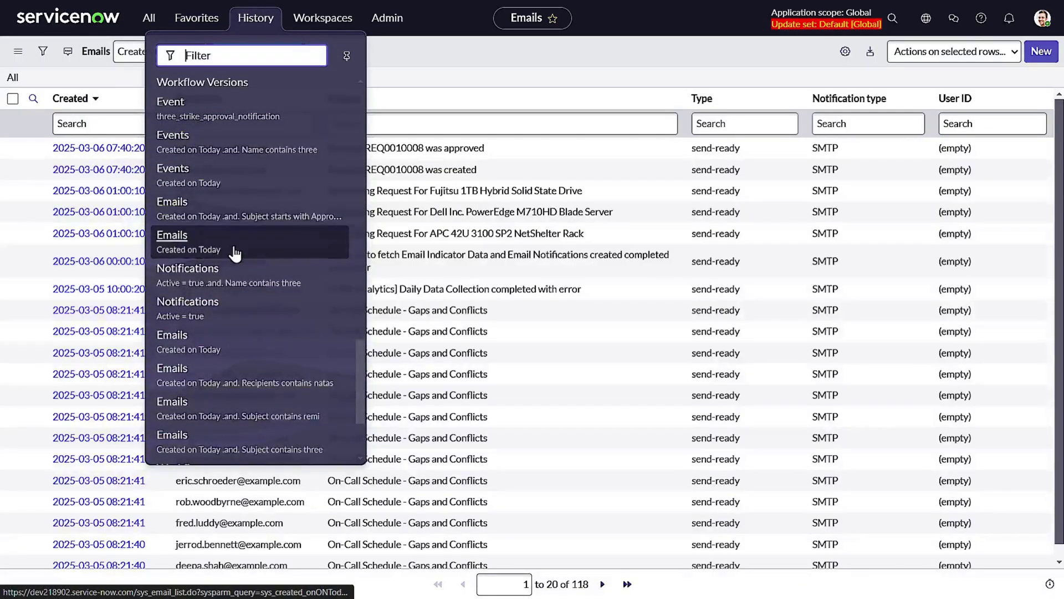
pyautogui.scroll(-3, 237, 249)
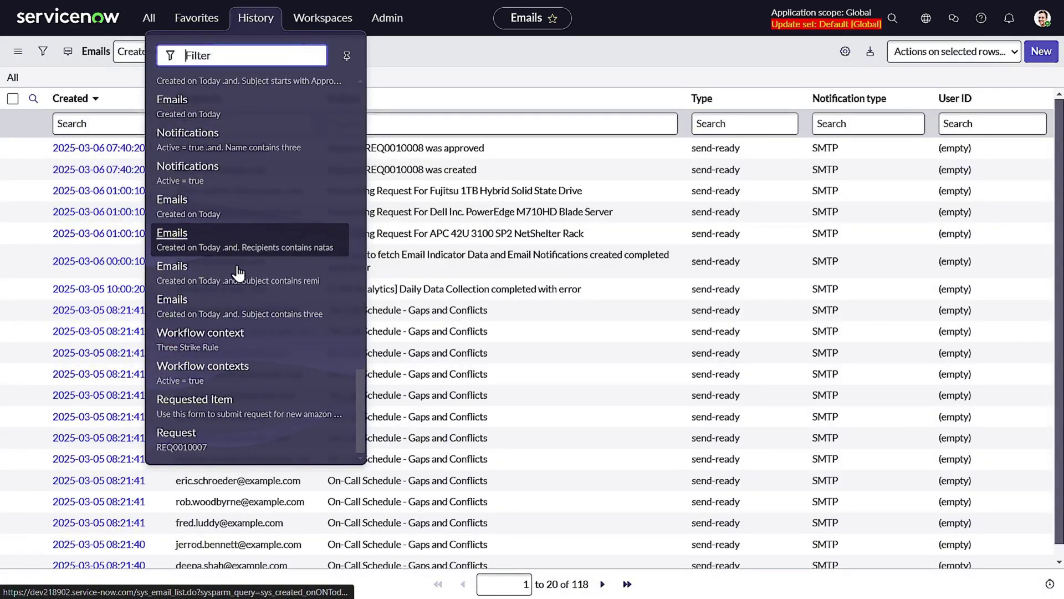
pyautogui.click(247, 400)
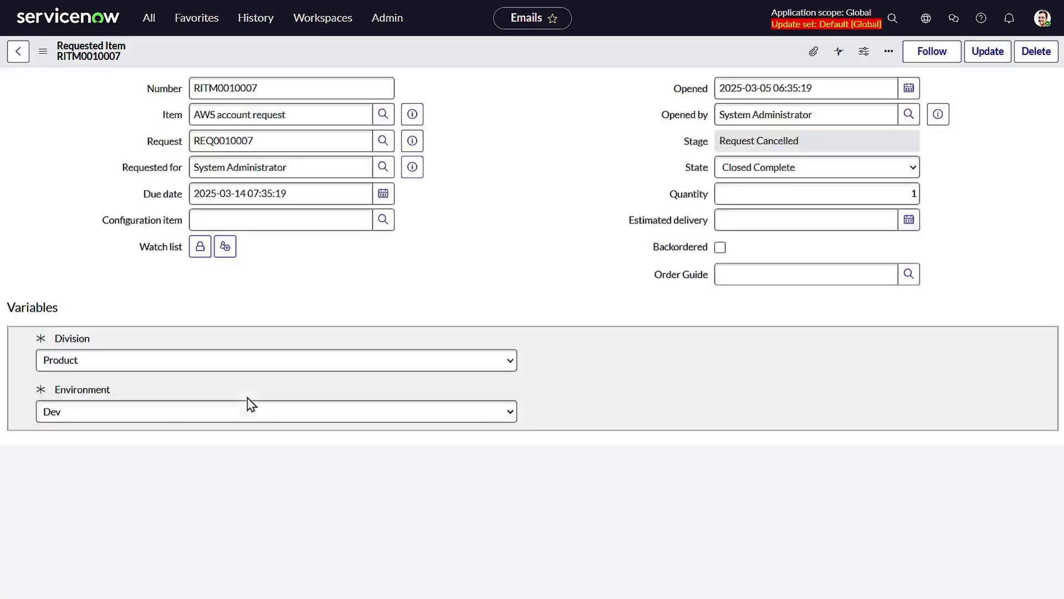
# Step: Examine the approver, approval state and comments of the previous requested item, then return to the executing workflow context
pyautogui.scroll(-10, 244, 394)
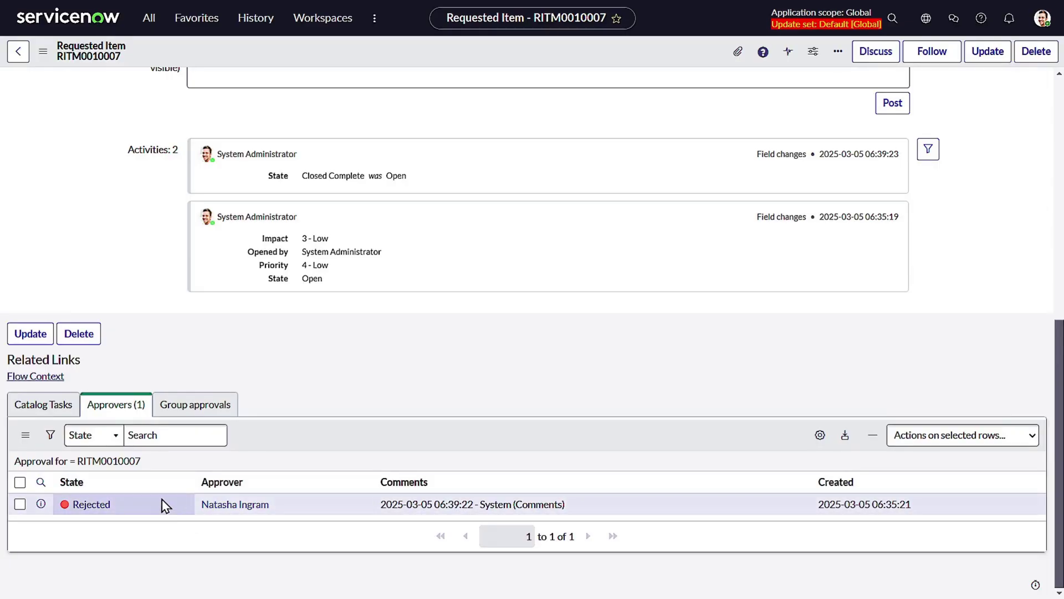
pyautogui.moveTo(292, 506); pyautogui.dragTo(204, 513)
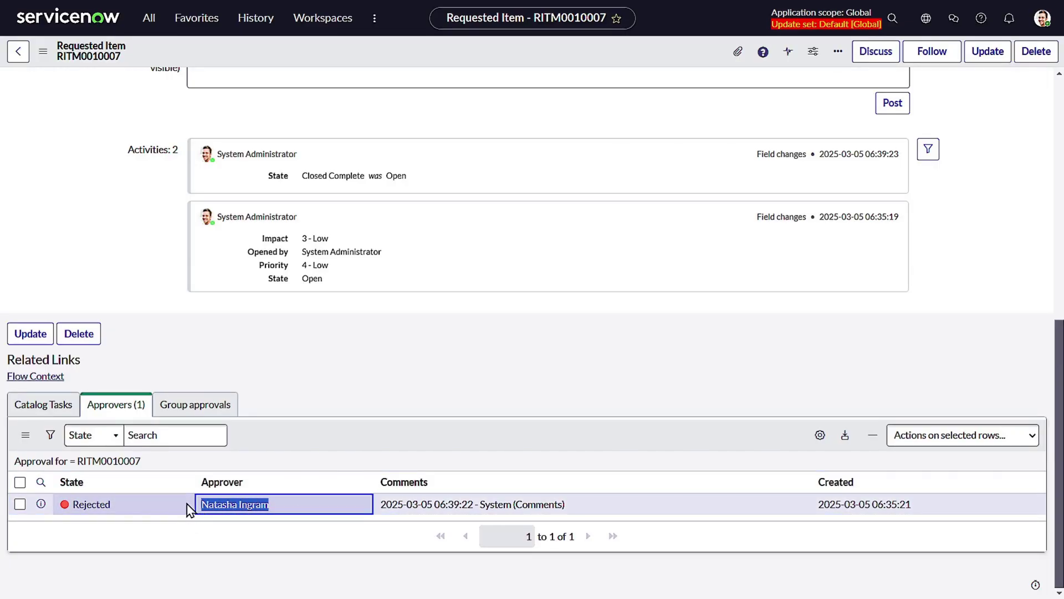
pyautogui.press('Right')
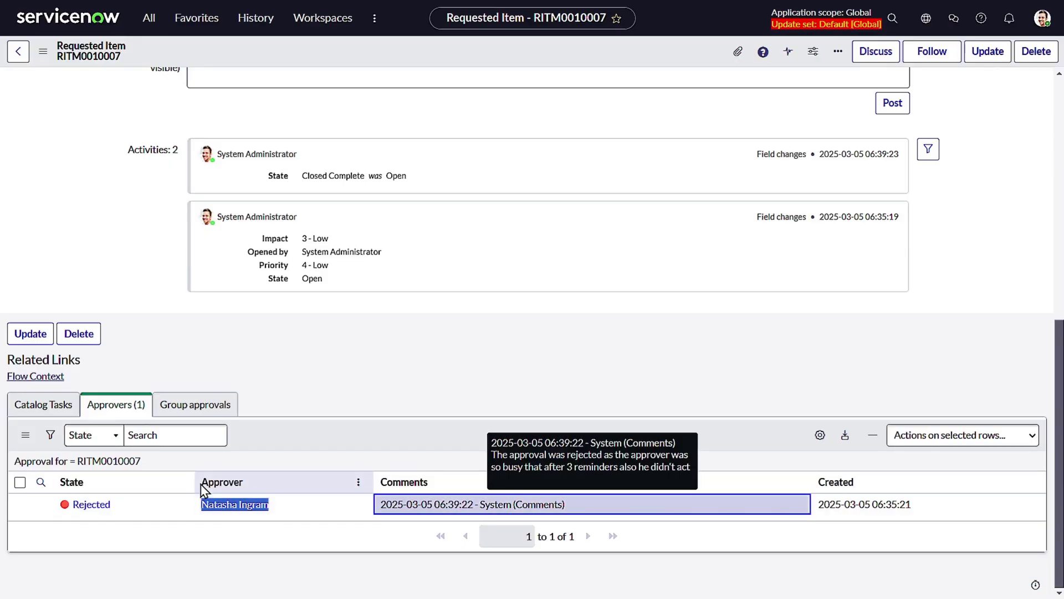
pyautogui.press('Right')
pyautogui.click(318, 317)
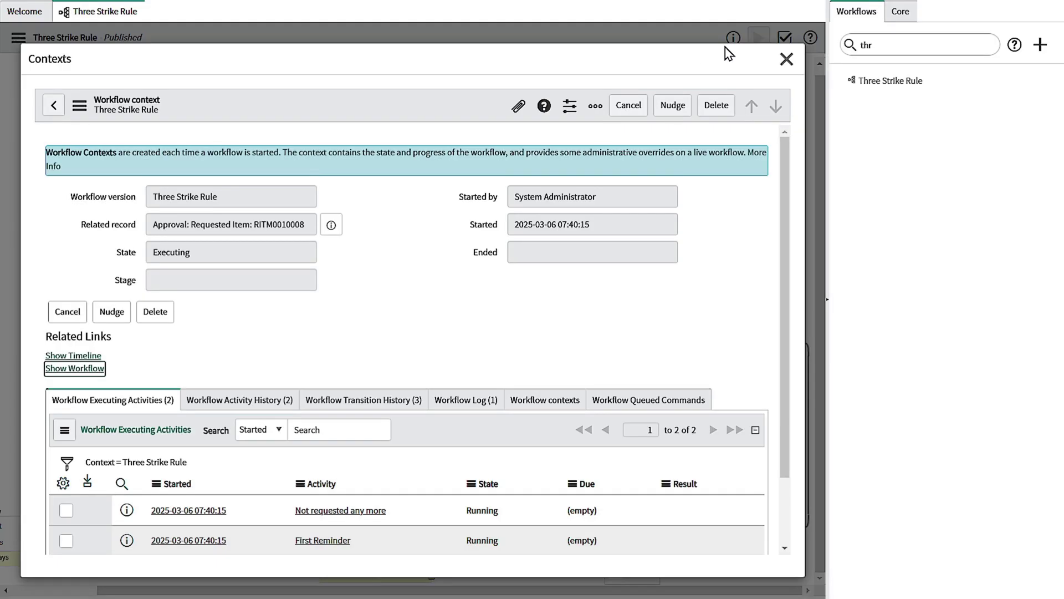
# Step: Reopen the contexts of the Three Strike Rule workflow and show the workflow diagram of the executing context
pyautogui.click(787, 58)
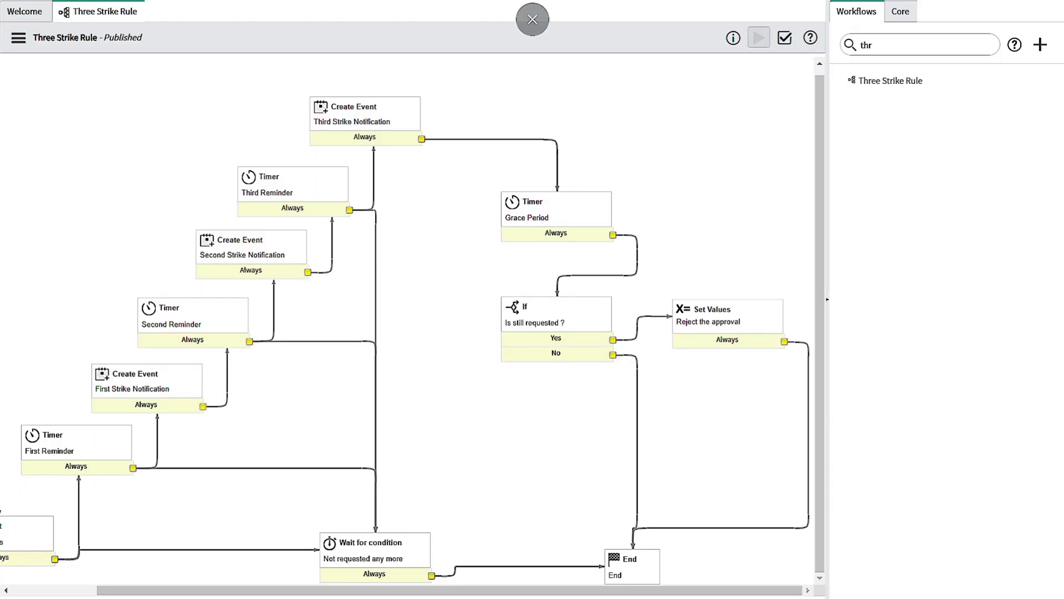
pyautogui.click(14, 43)
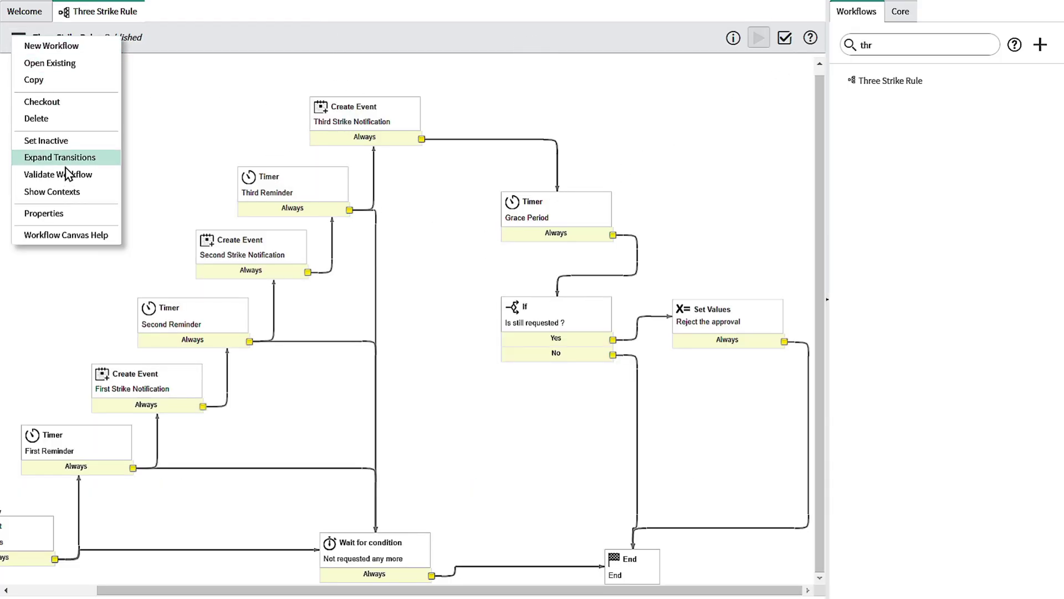
pyautogui.click(83, 195)
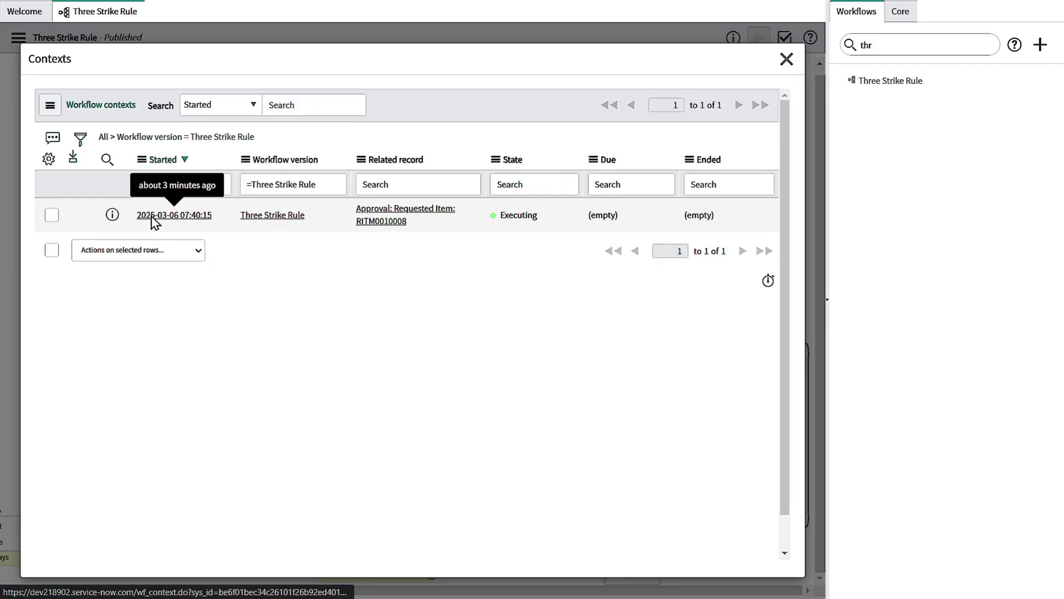
pyautogui.click(154, 219)
pyautogui.click(78, 369)
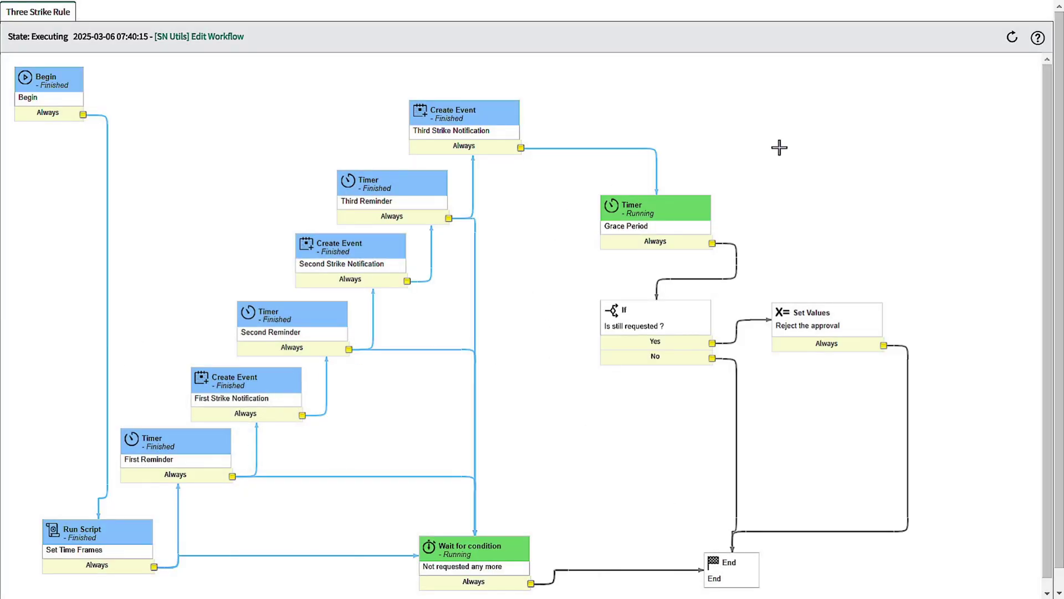
# Step: Refresh the executing workflow diagram repeatedly to check its progress, then close it
pyautogui.click(1012, 38)
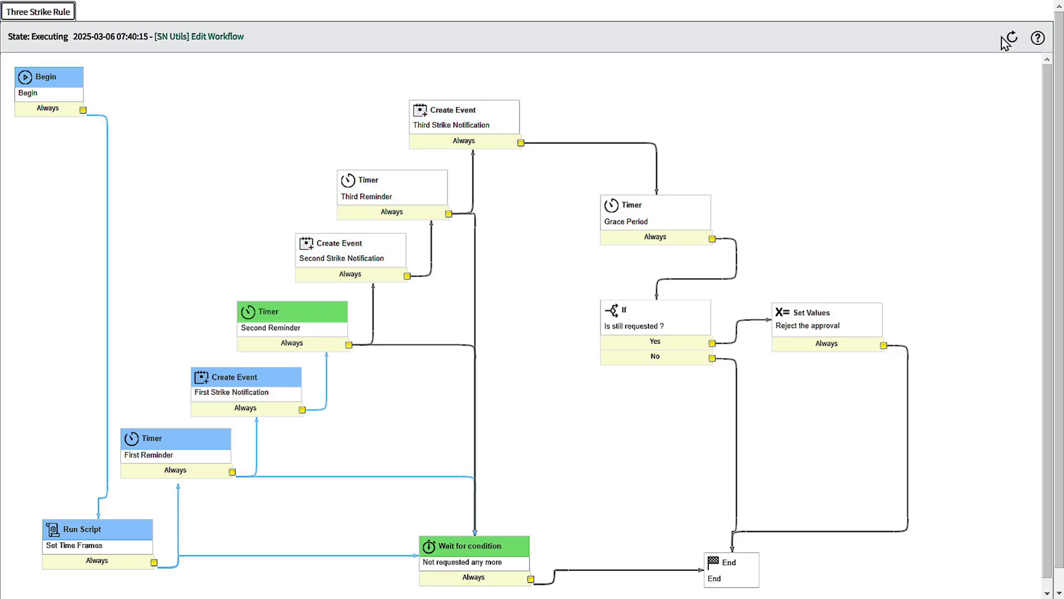
pyautogui.click(1010, 38)
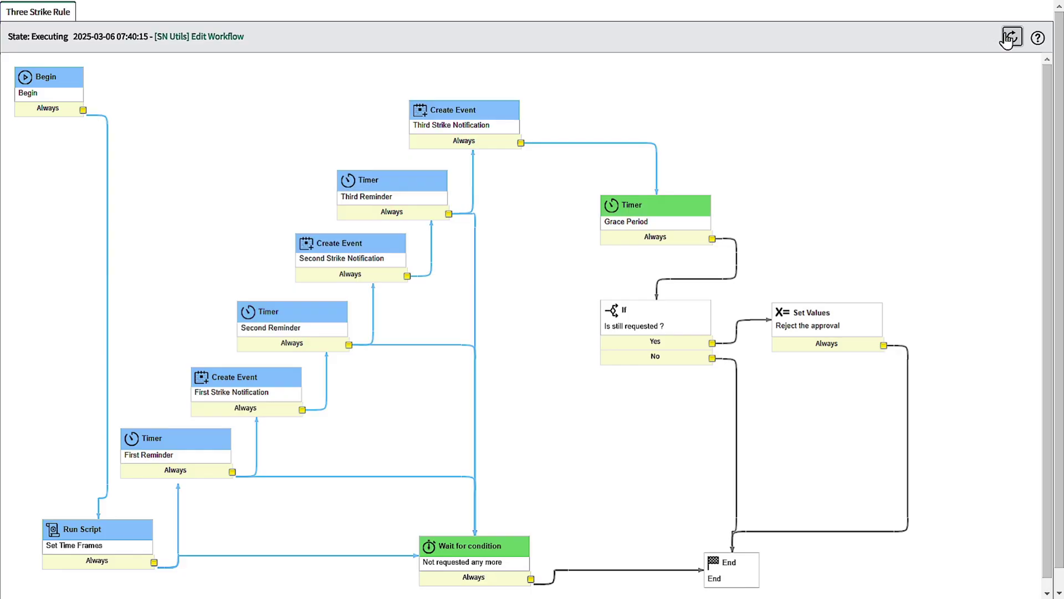
pyautogui.click(1009, 40)
pyautogui.hotkey('ctrl', 'w')
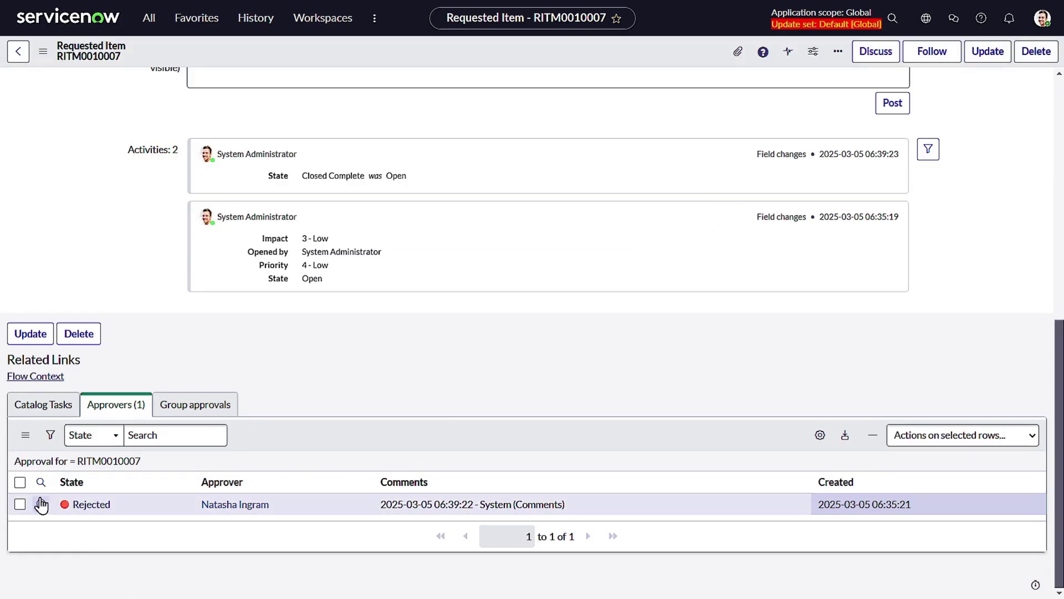
# Step: Open the approver's approval record of requested item RITM0010007 and examine the system comment in its activities
pyautogui.click(89, 504)
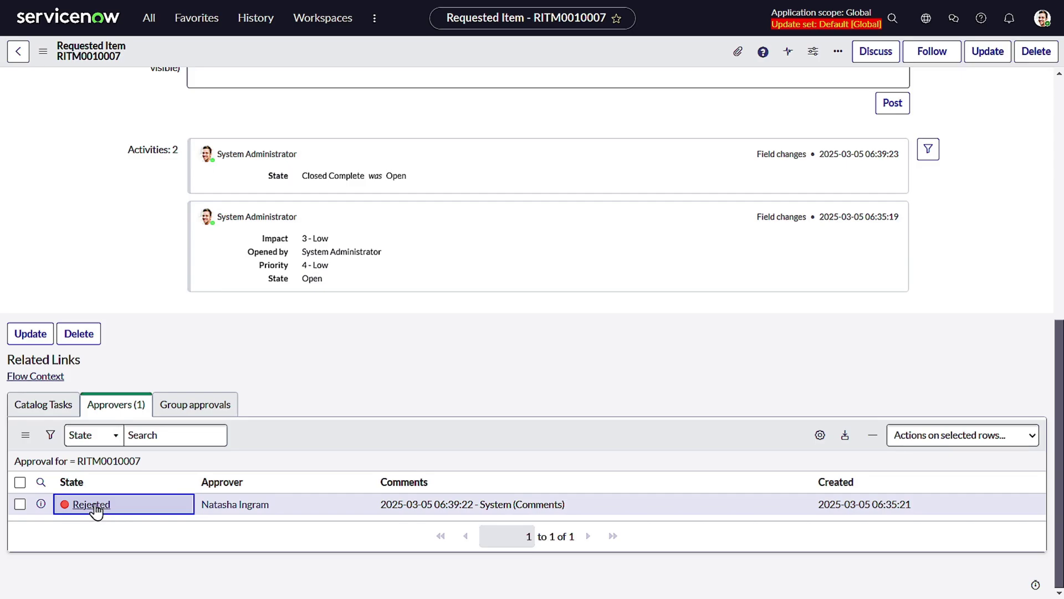
pyautogui.click(98, 509)
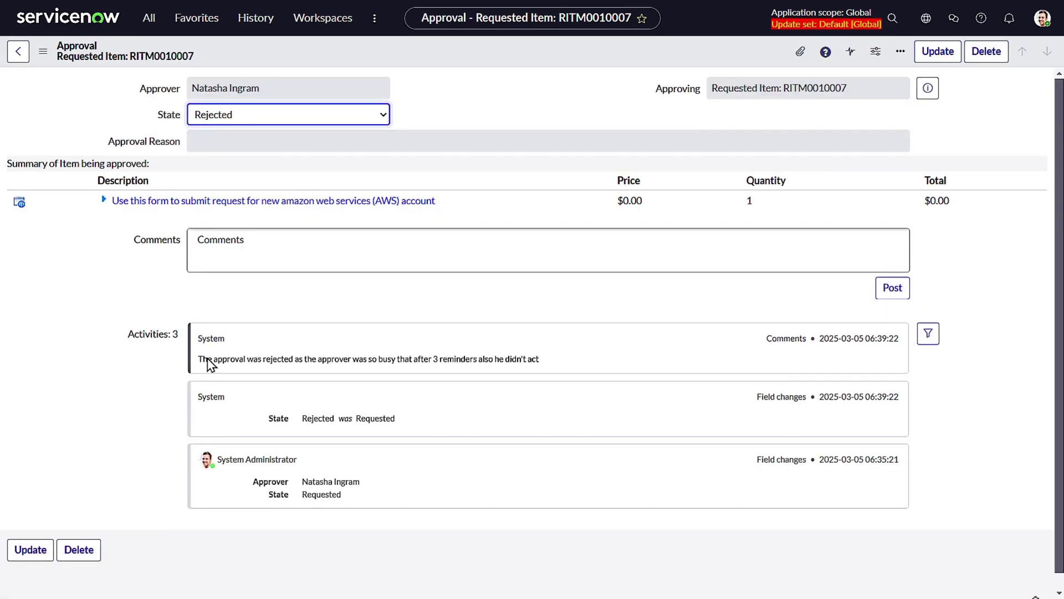
pyautogui.moveTo(196, 363); pyautogui.dragTo(515, 363)
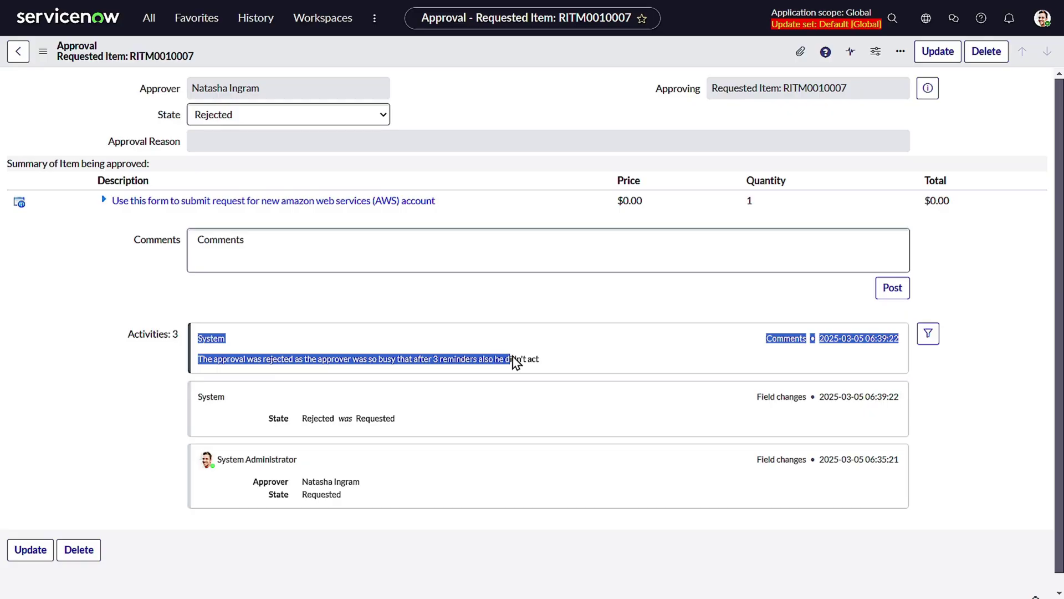
pyautogui.click(542, 358)
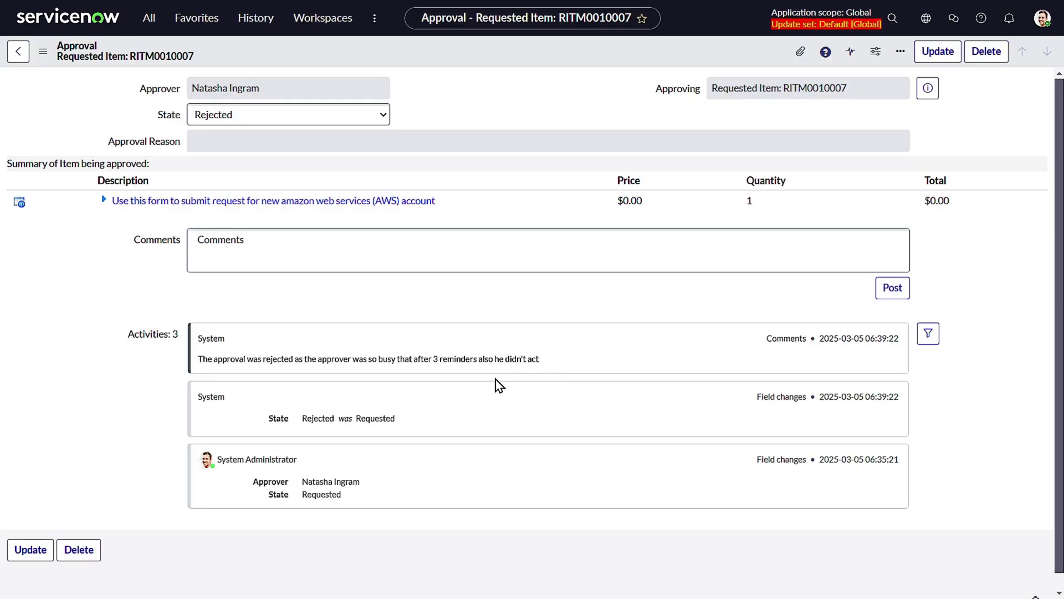
# Step: Copy the approver's name from the approval record and look that user up with the /u slash command
pyautogui.tripleClick(264, 89)
pyautogui.hotkey('ctrl', 'c')
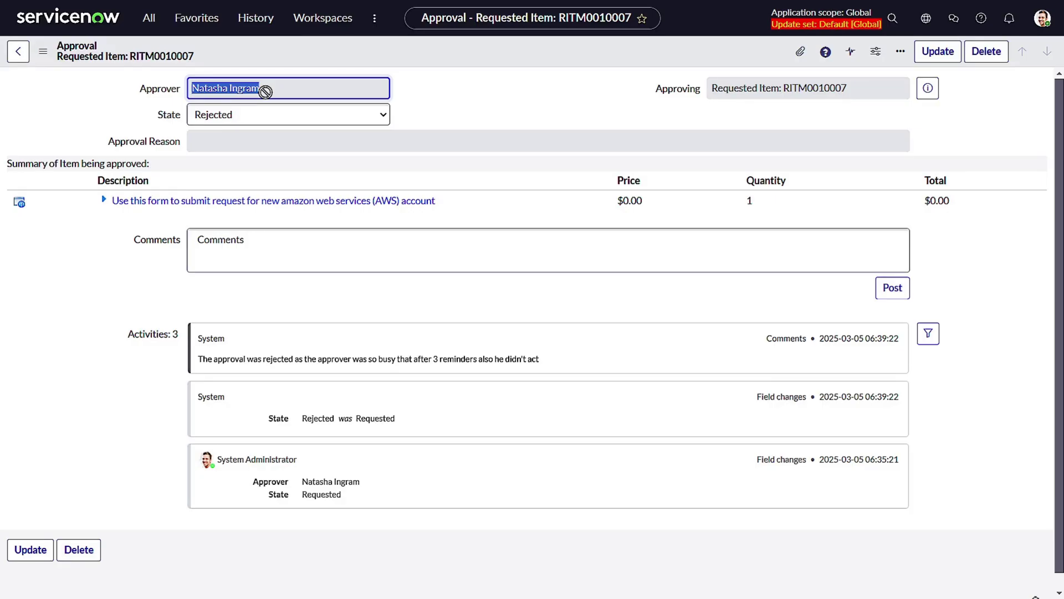
pyautogui.click(541, 98)
pyautogui.press('/')
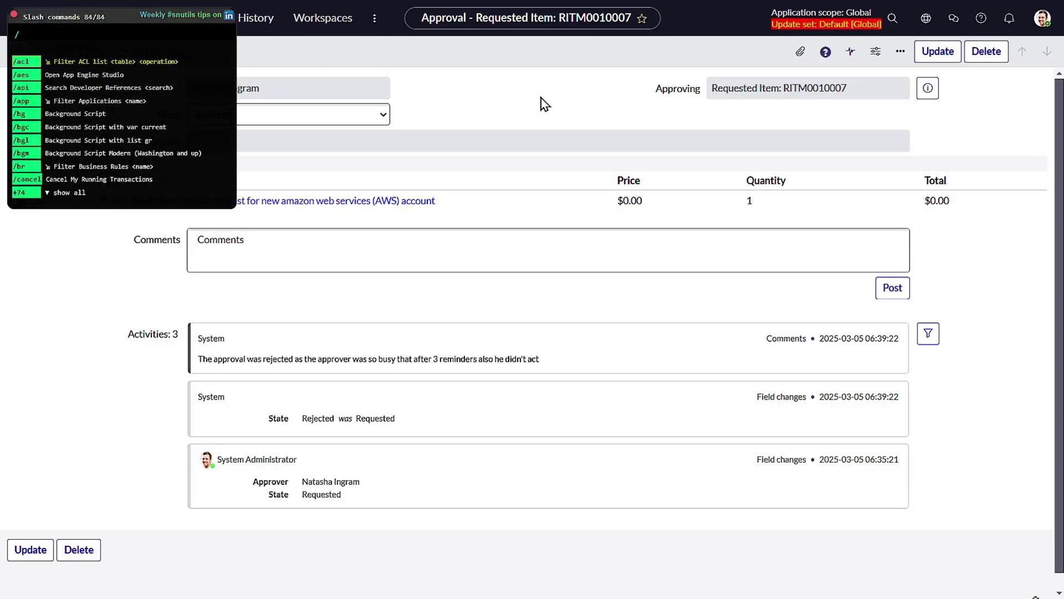
pyautogui.write('u')
pyautogui.hotkey('ctrl', 'v')
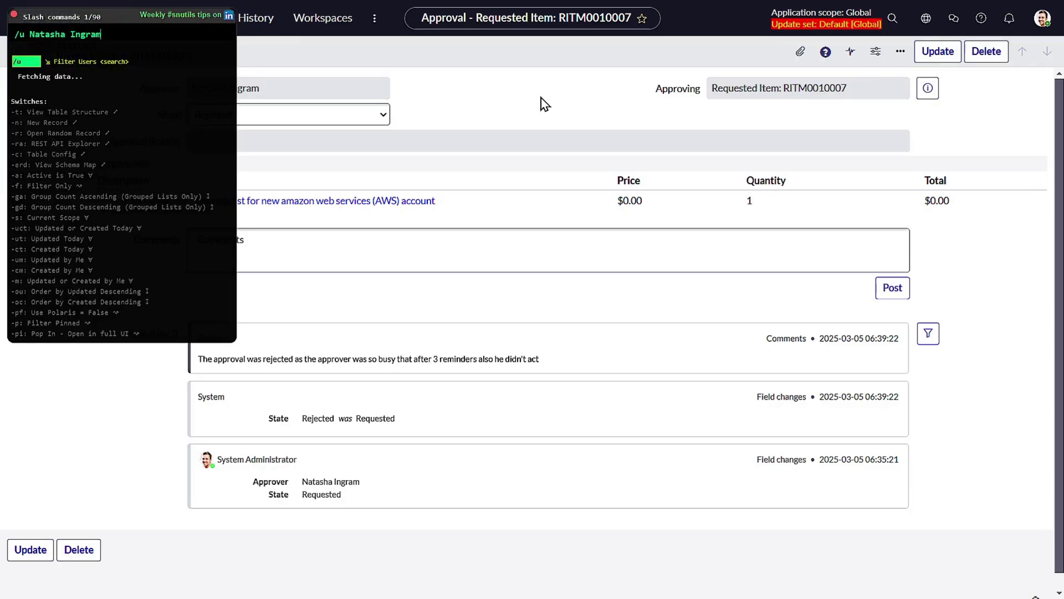
pyautogui.press('Return')
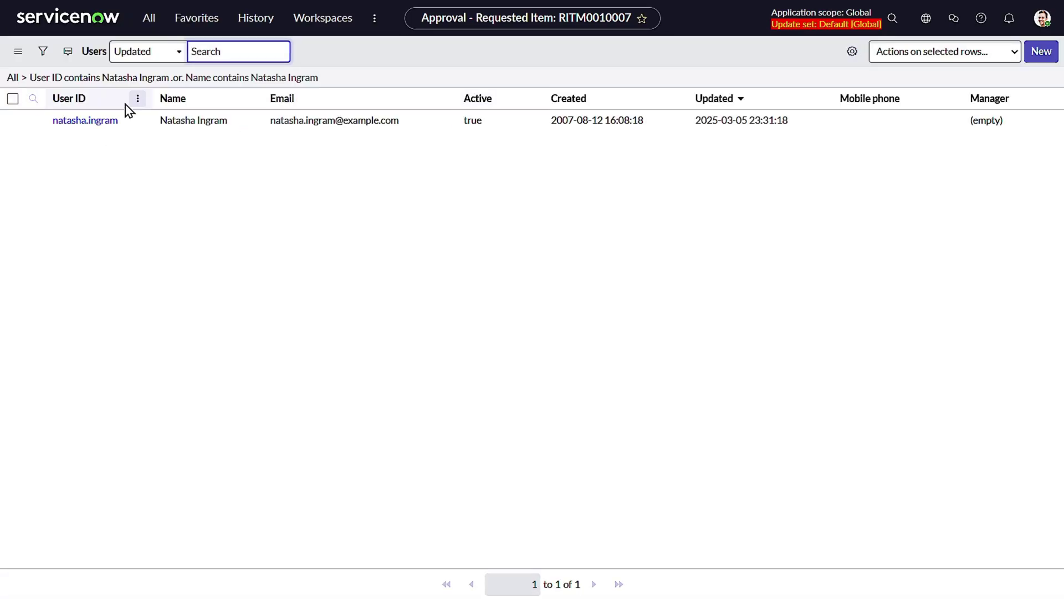
# Step: Add the Notification column to the Users list and place it directly before Active
pyautogui.click(827, 52)
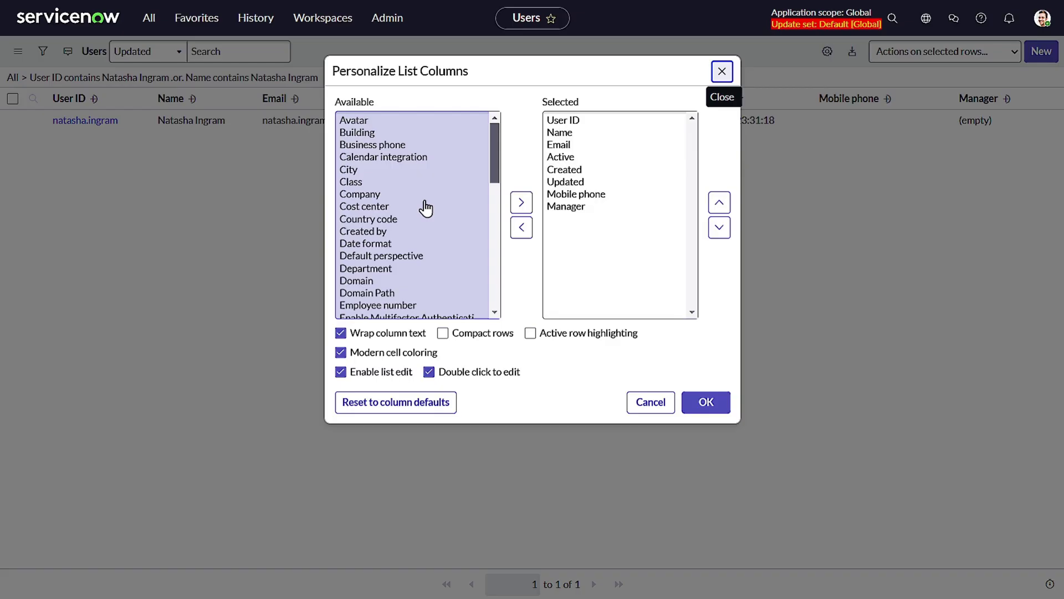
pyautogui.scroll(-3, 425, 208)
pyautogui.scroll(-2, 425, 207)
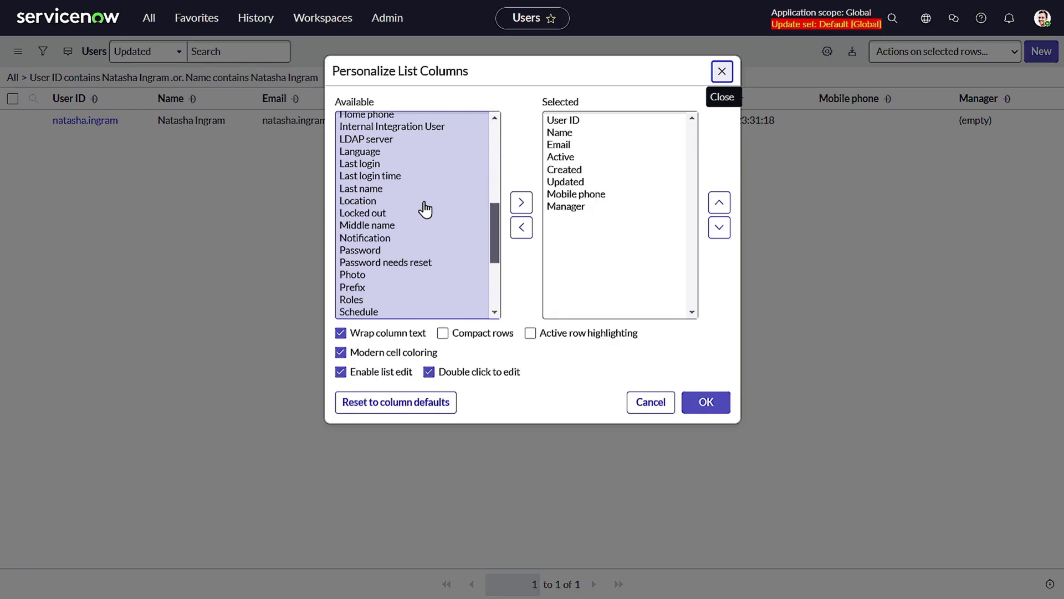
pyautogui.doubleClick(396, 239)
pyautogui.click(724, 204)
pyautogui.click(723, 204)
pyautogui.click(723, 204)
pyautogui.click(724, 204)
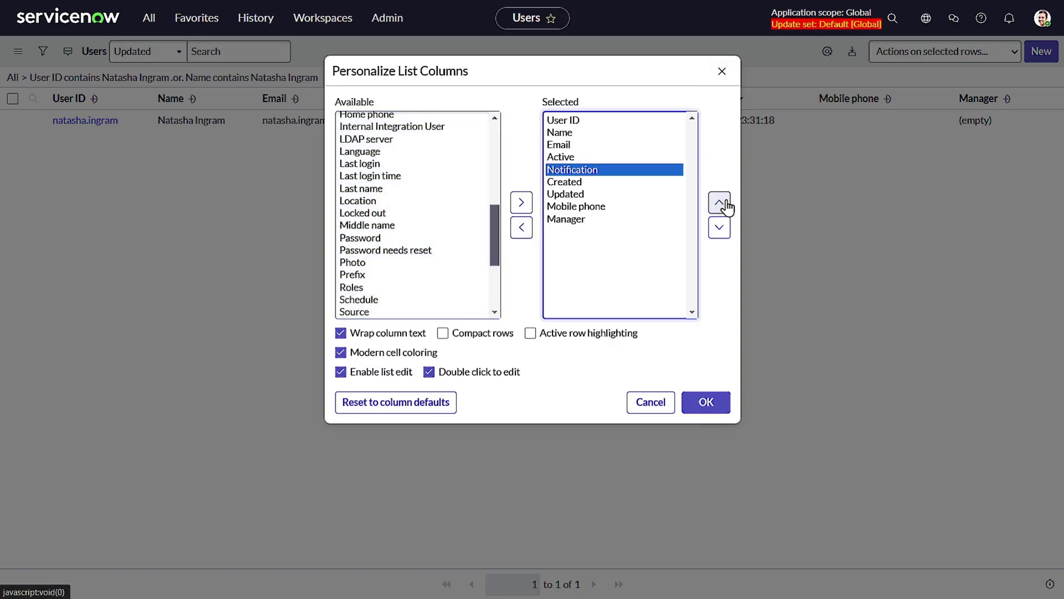
pyautogui.click(723, 204)
pyautogui.click(703, 403)
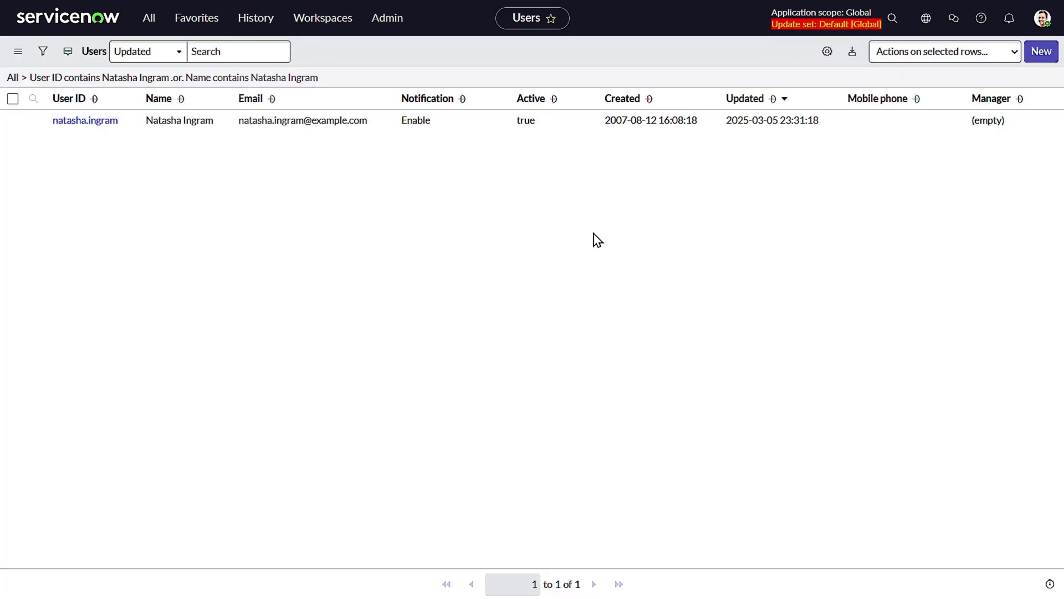
# Step: Open the approver's Notification value in the Users list to inspect its setting
pyautogui.click(438, 127)
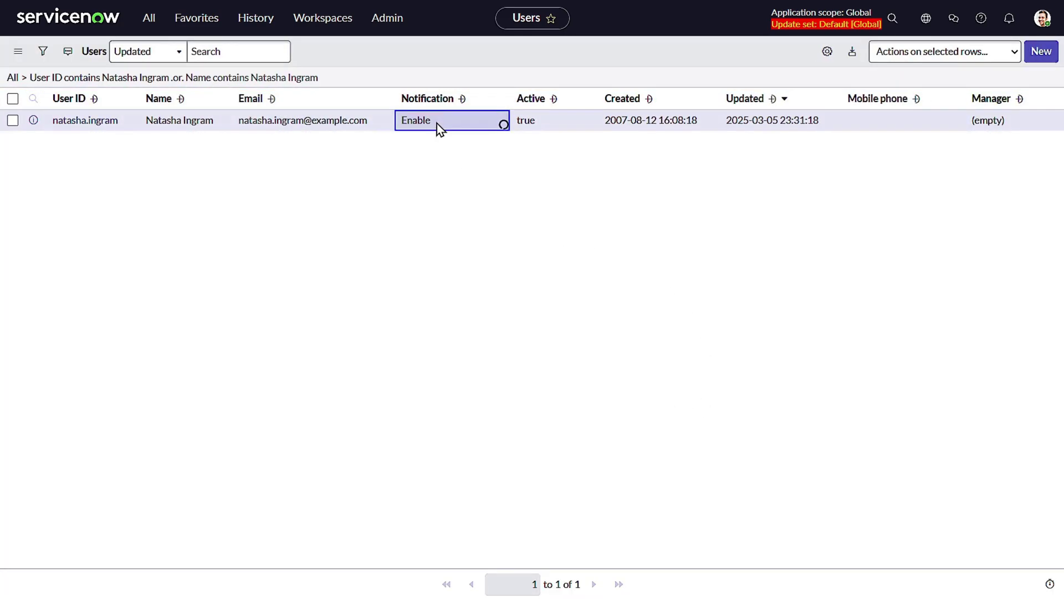
pyautogui.doubleClick(435, 127)
pyautogui.click(434, 125)
pyautogui.click(590, 245)
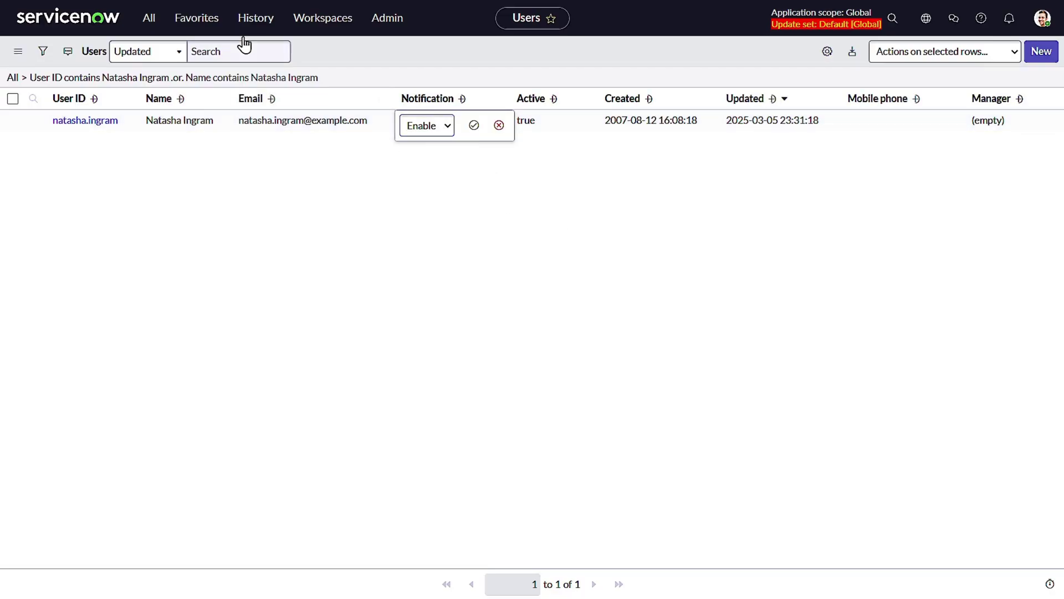
# Step: Search the navigator for "email", open the Sent outbound mailbox and remove its Created on Today condition
pyautogui.click(149, 18)
pyautogui.hotkey('ctrl', 'a')
pyautogui.press('BackSpace')
pyautogui.write('email')
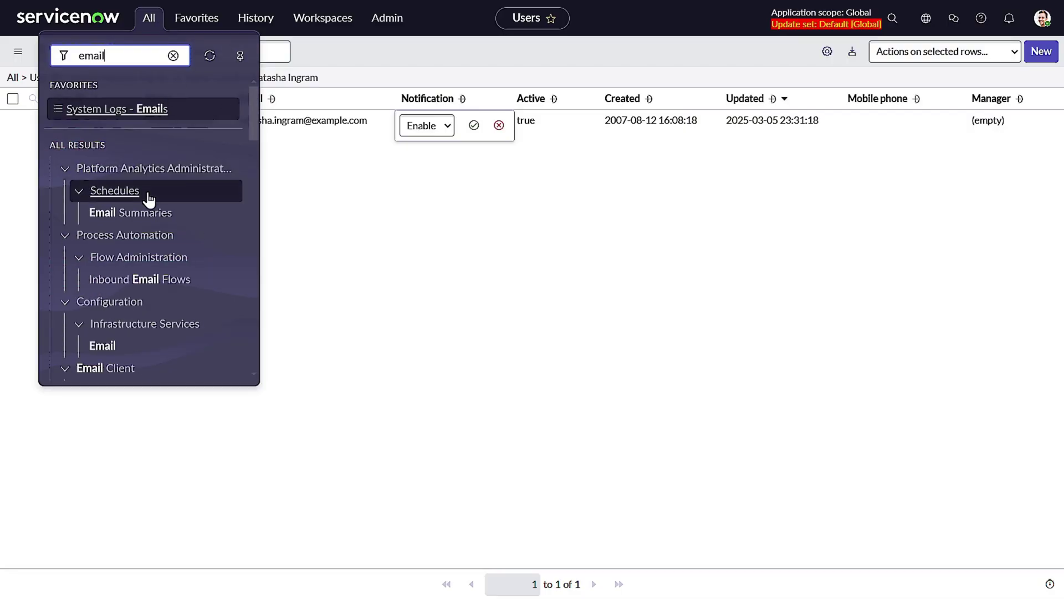
pyautogui.scroll(-10, 148, 198)
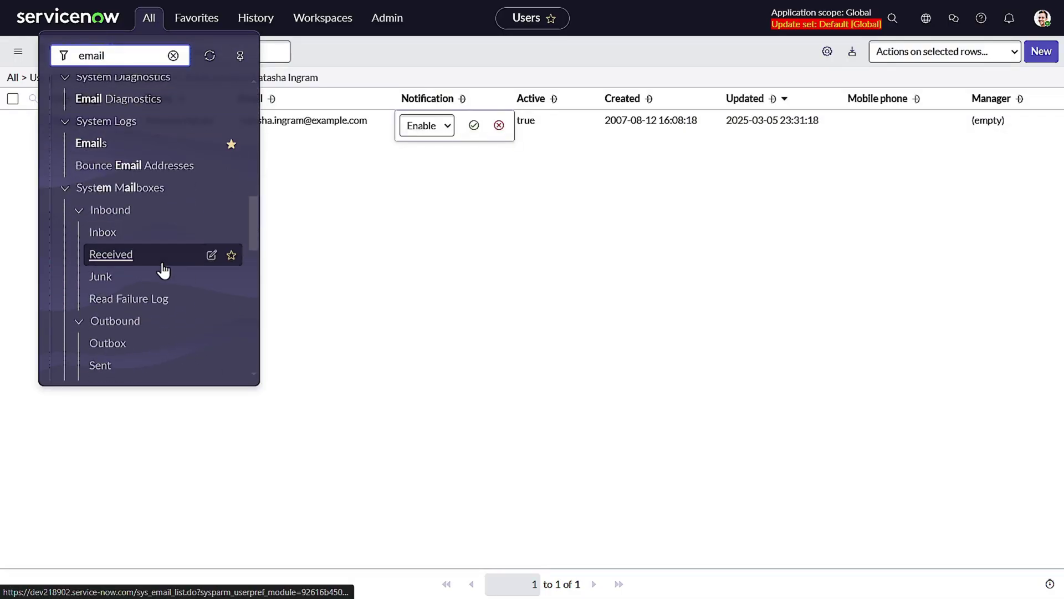
pyautogui.click(138, 363)
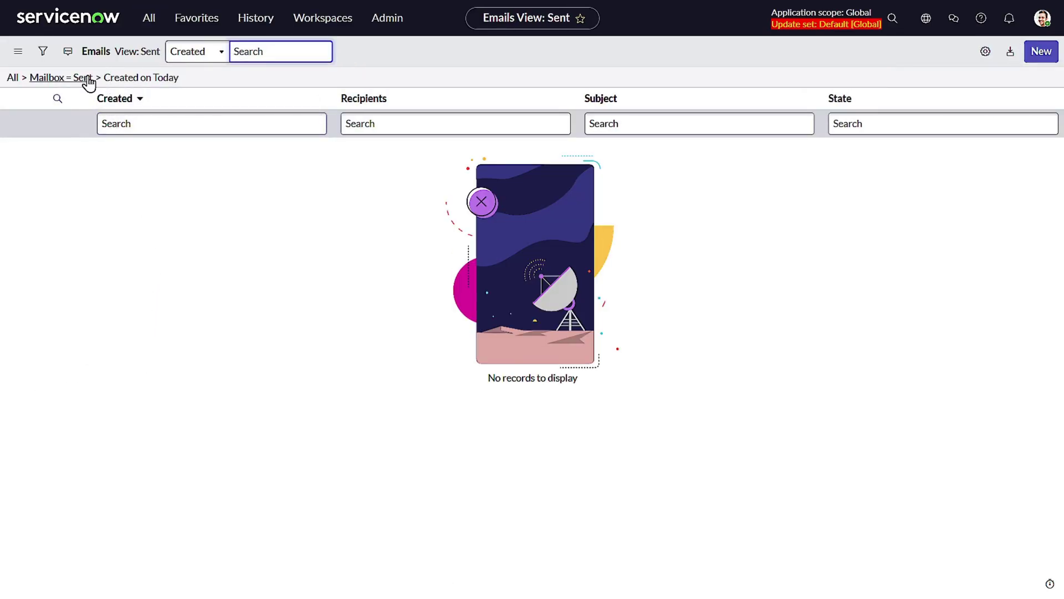
pyautogui.click(98, 79)
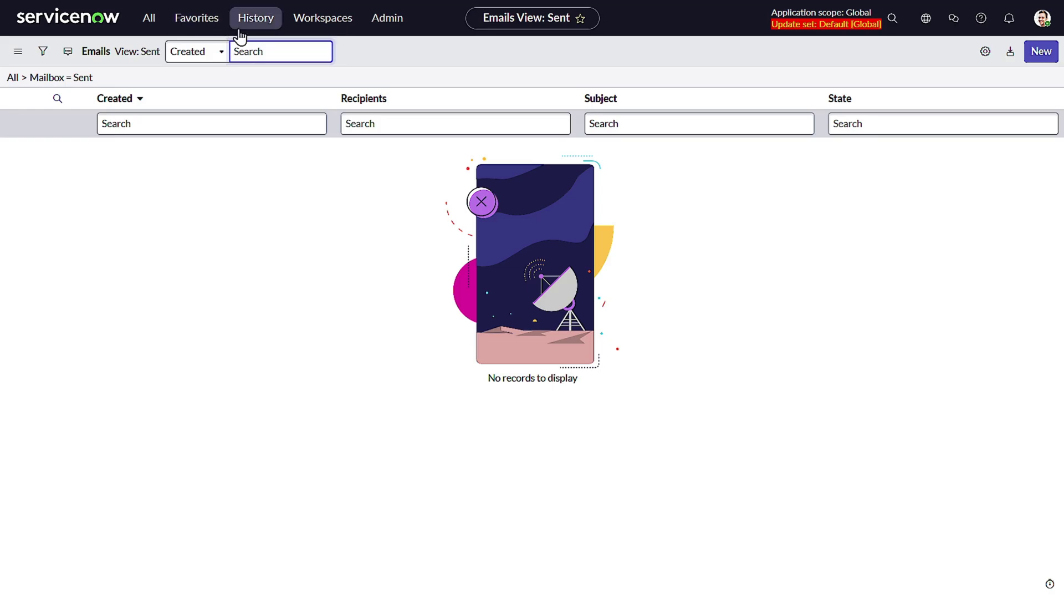
# Step: Open the Three Strike Approval Notification record from the favorite Notifications list
pyautogui.click(222, 28)
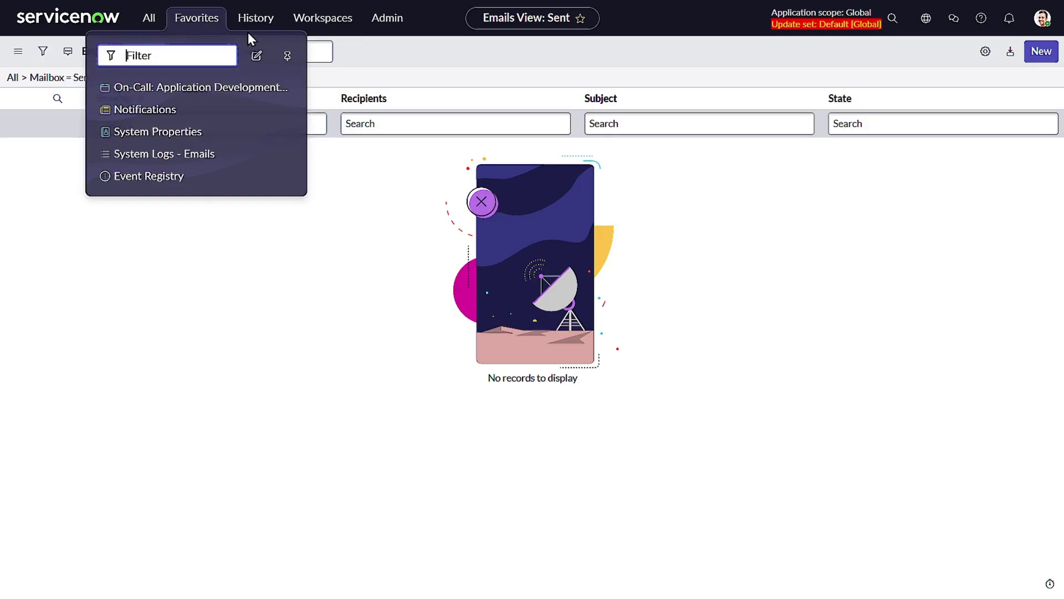
pyautogui.click(168, 115)
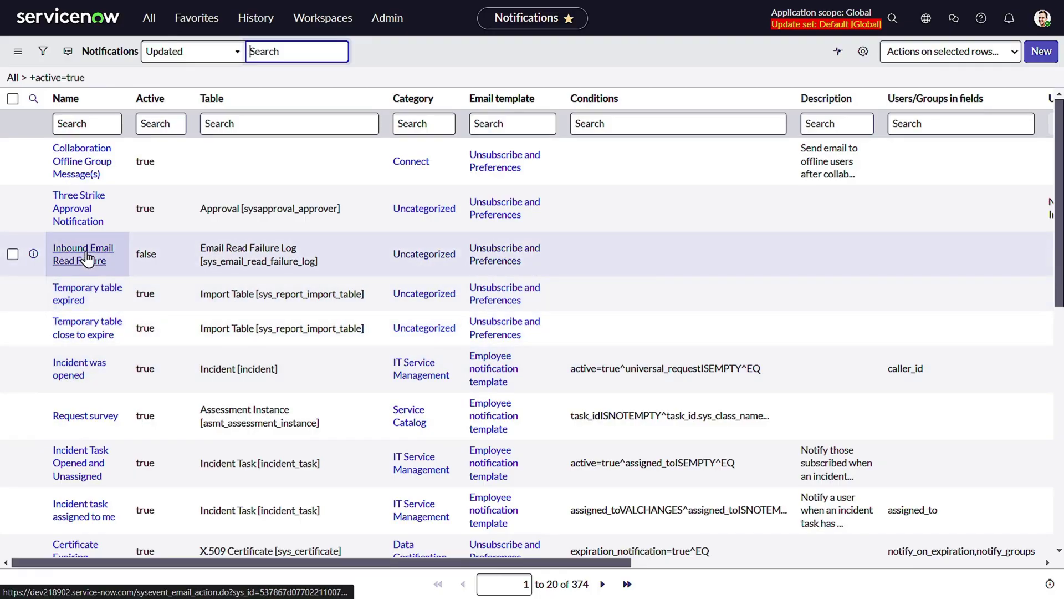
pyautogui.click(88, 224)
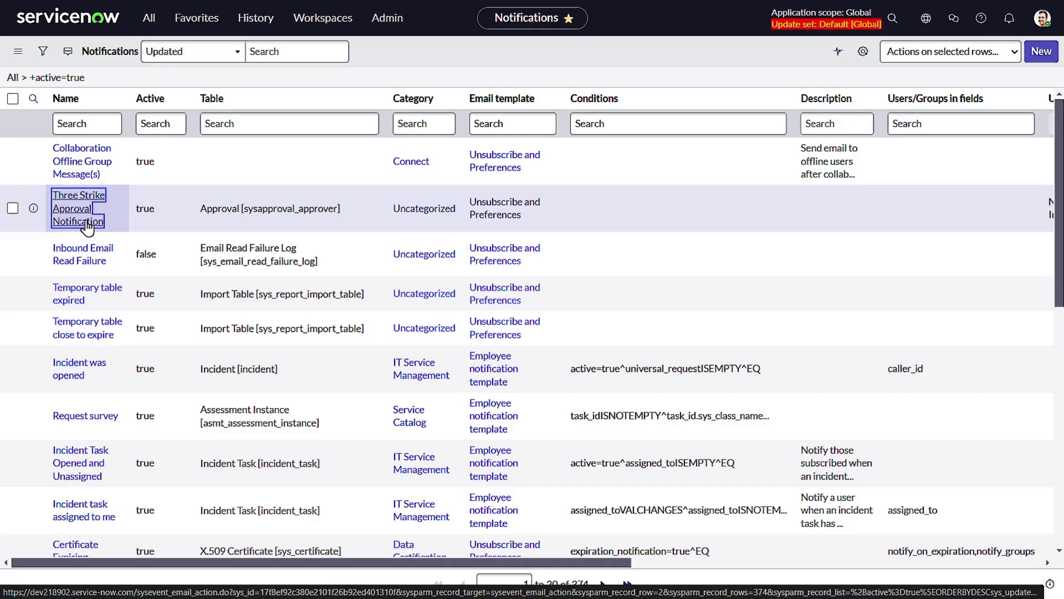
pyautogui.click(88, 224)
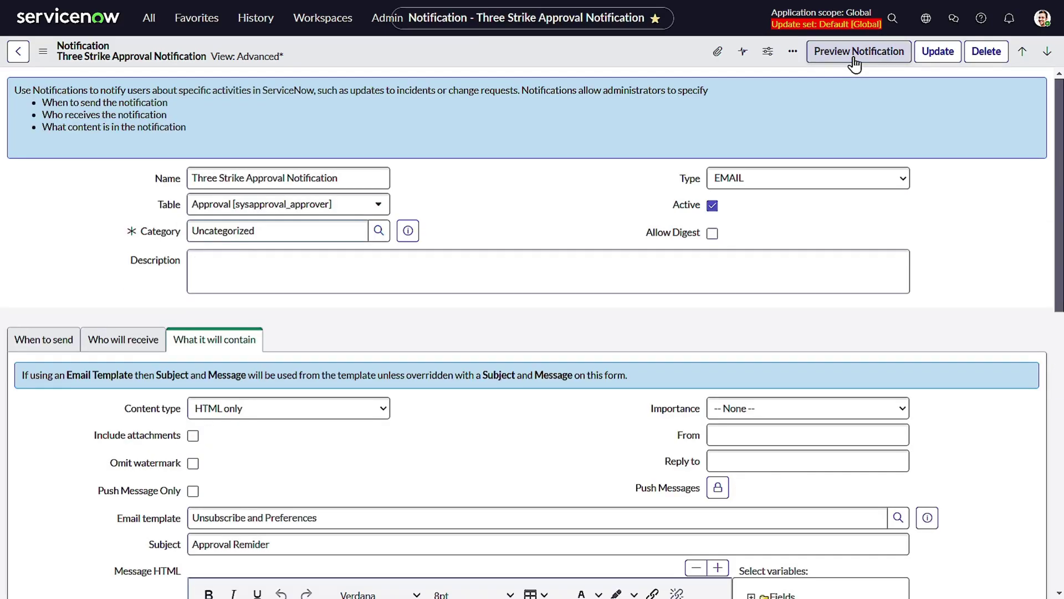
# Step: Preview the notification, examine why the struck-out recipient is excluded, and close the preview
pyautogui.click(854, 53)
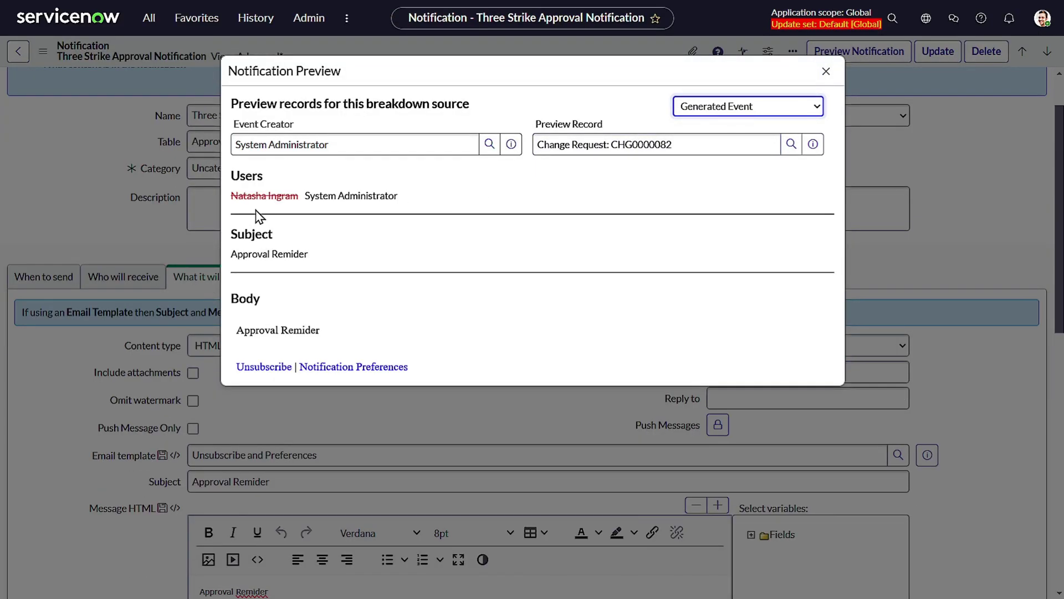
pyautogui.moveTo(283, 199)
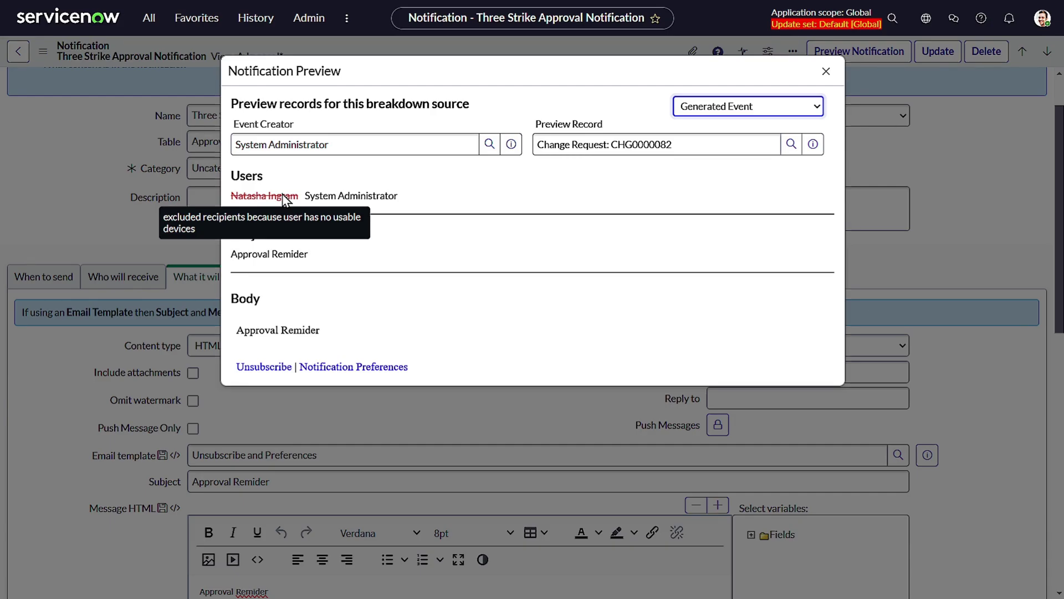
pyautogui.click(283, 198)
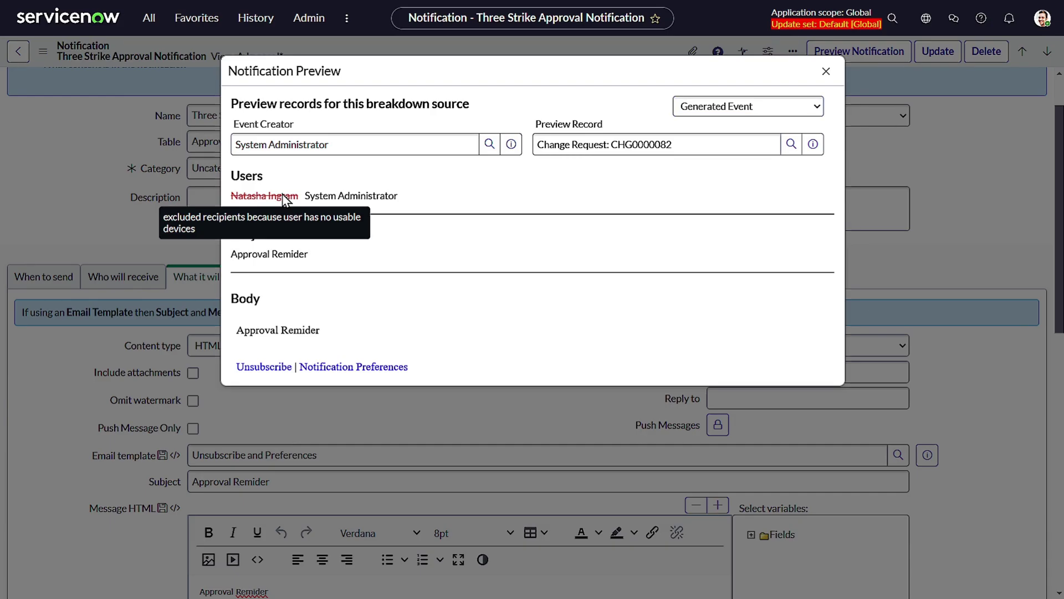
pyautogui.click(825, 72)
# Step: Return to the filtered Users list from the browsing history and open the approver's user record to inspect its fields
pyautogui.press('/')
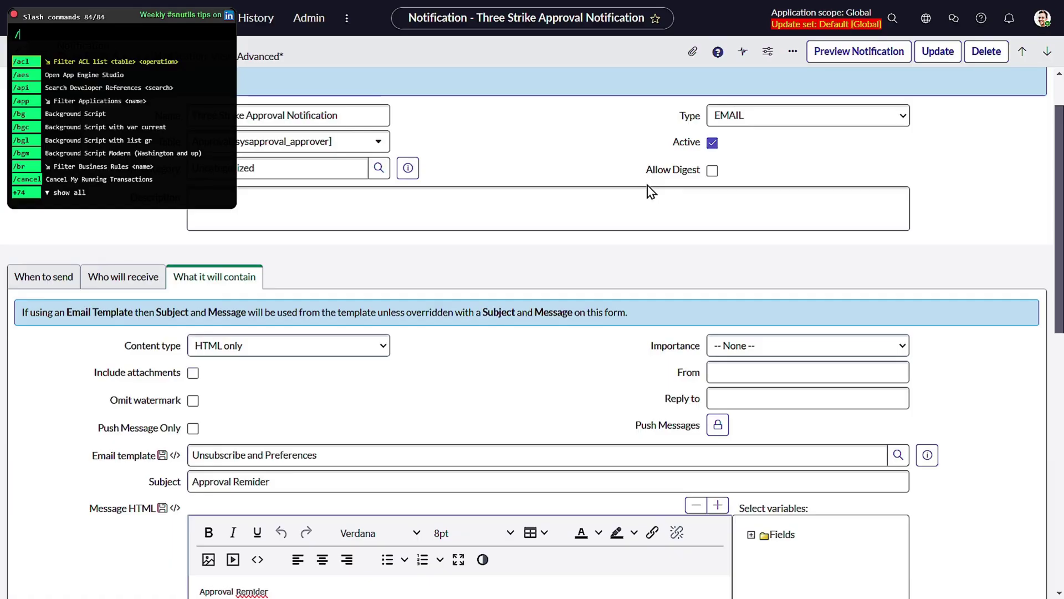
pyautogui.click(271, 22)
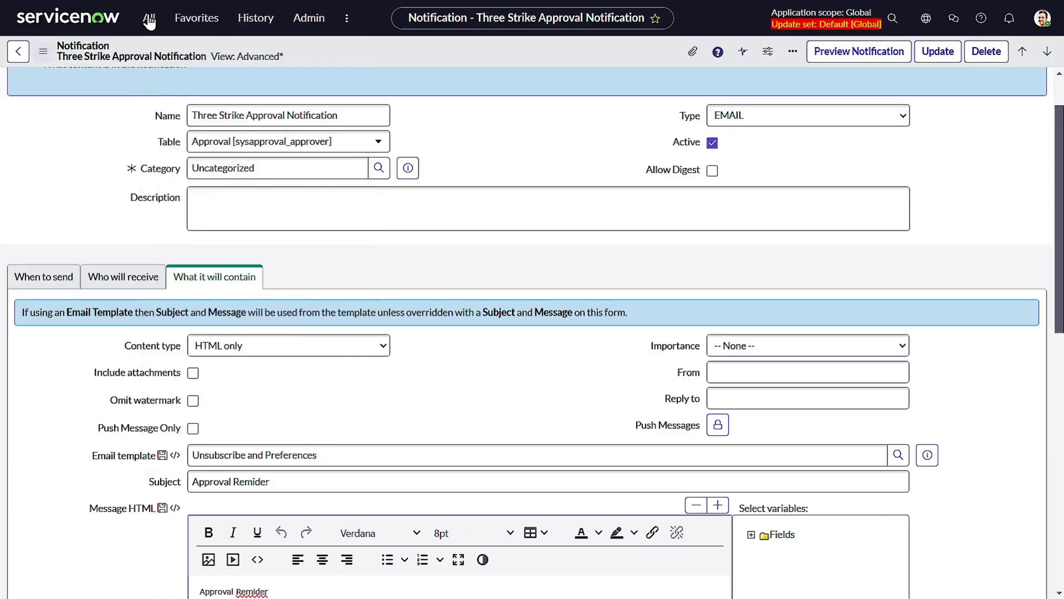
pyautogui.click(255, 18)
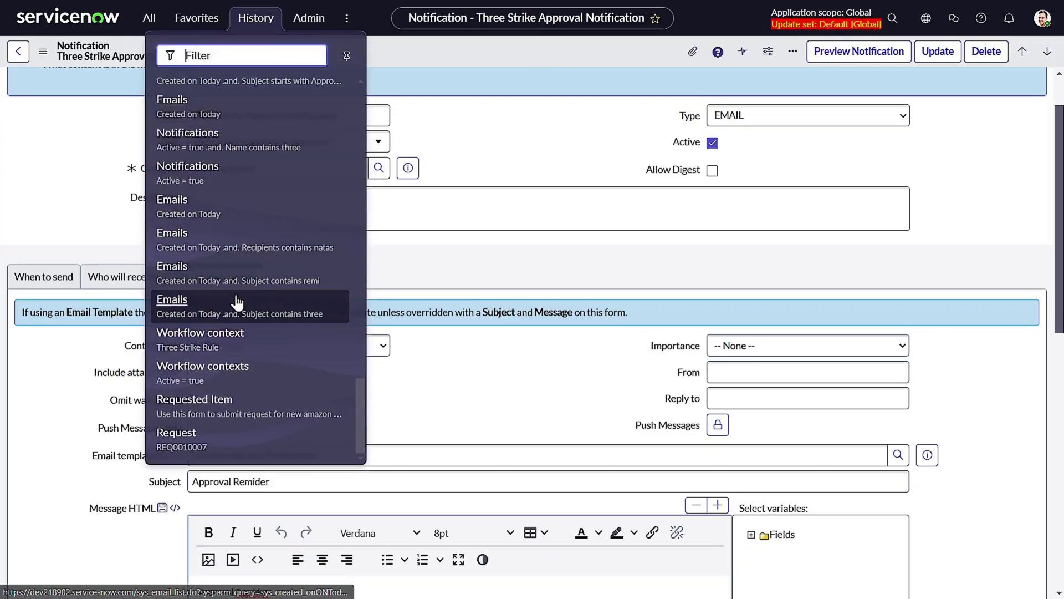
pyautogui.scroll(1, 233, 200)
pyautogui.scroll(15, 220, 194)
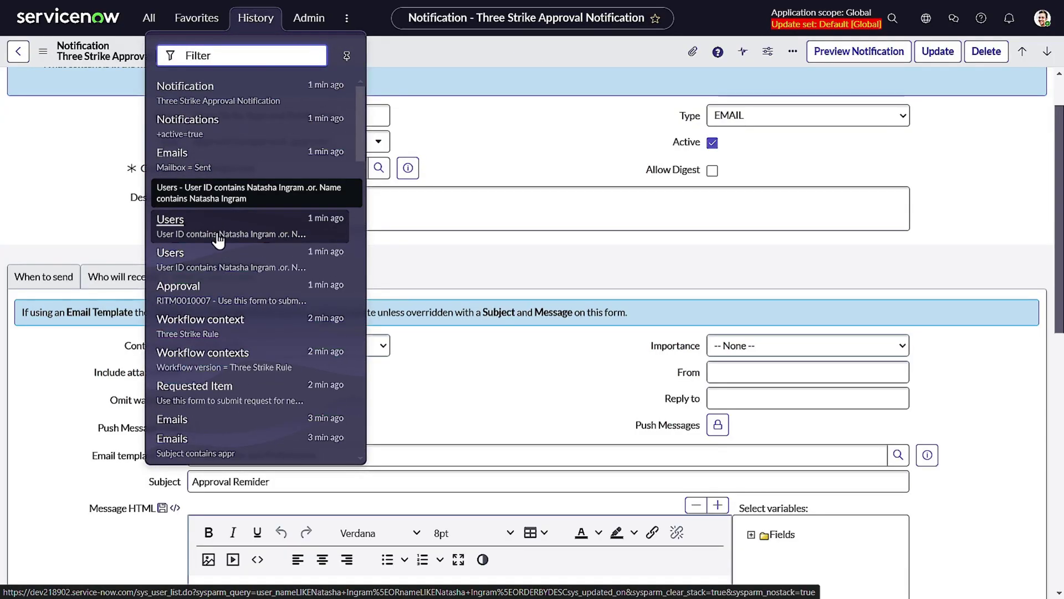
pyautogui.click(220, 238)
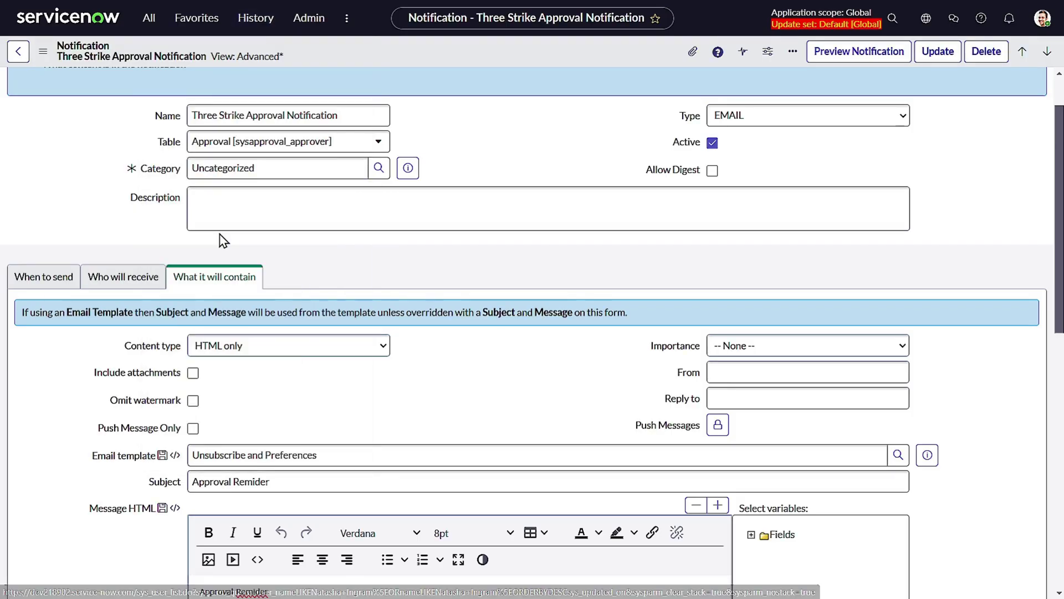
pyautogui.click(101, 121)
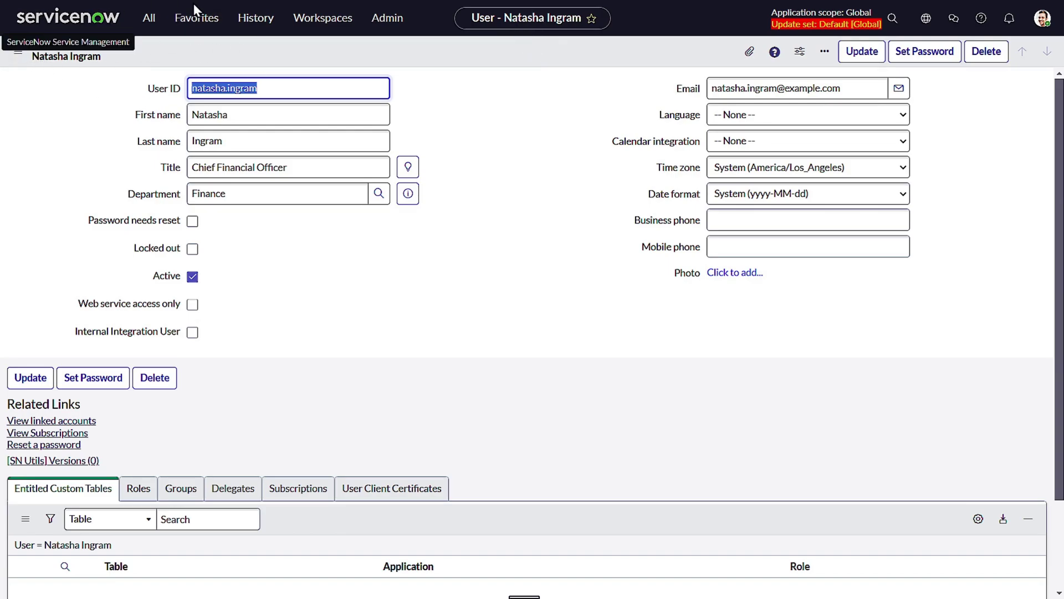
pyautogui.click(238, 21)
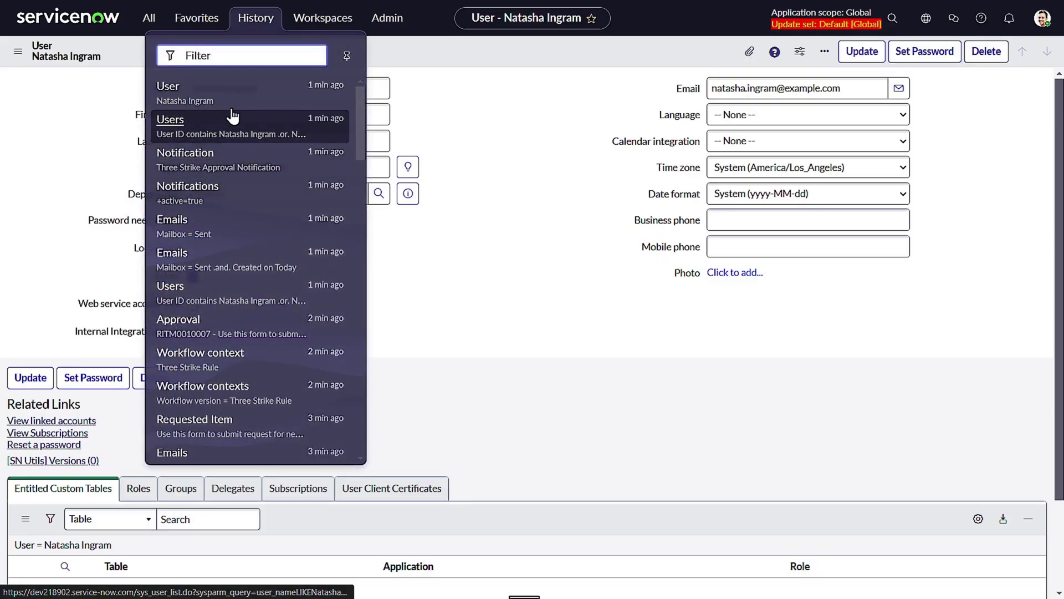
pyautogui.click(229, 92)
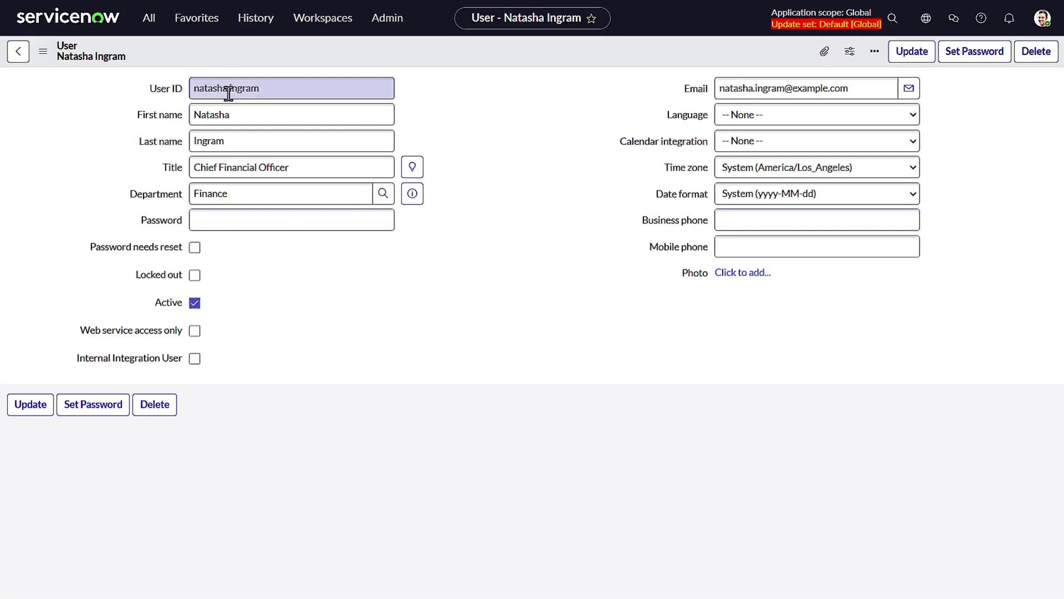
# Step: Reopen the filtered Users list from the browsing history and add the Updated by column to it
pyautogui.click(260, 26)
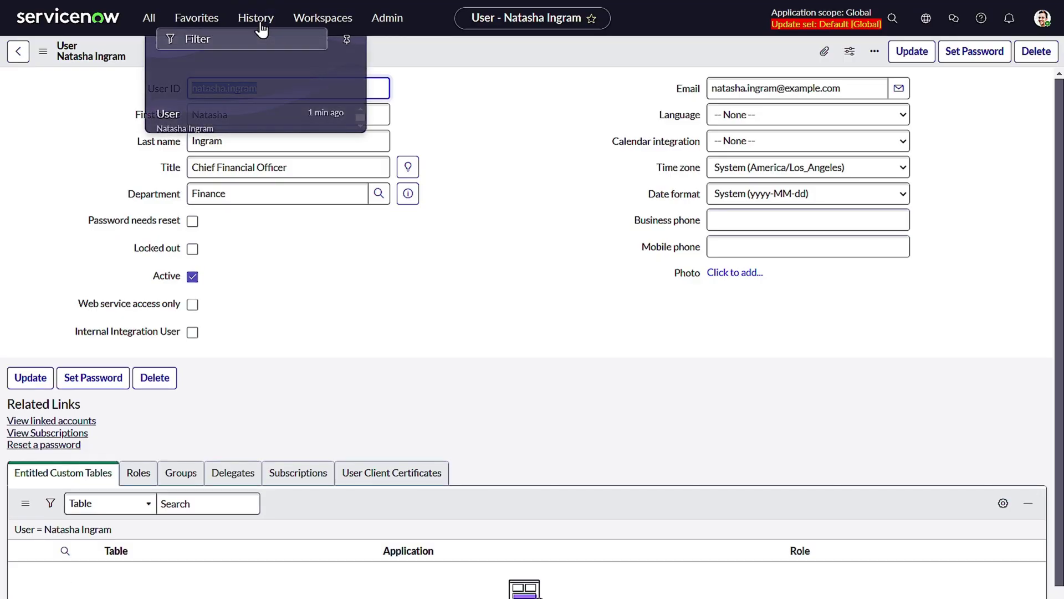
pyautogui.click(255, 18)
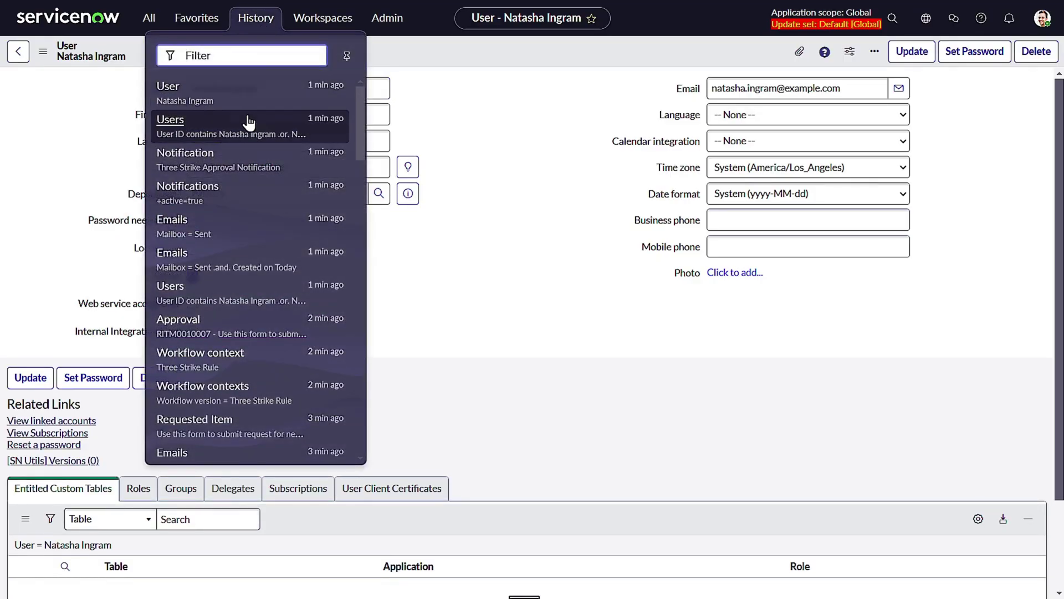
pyautogui.click(248, 122)
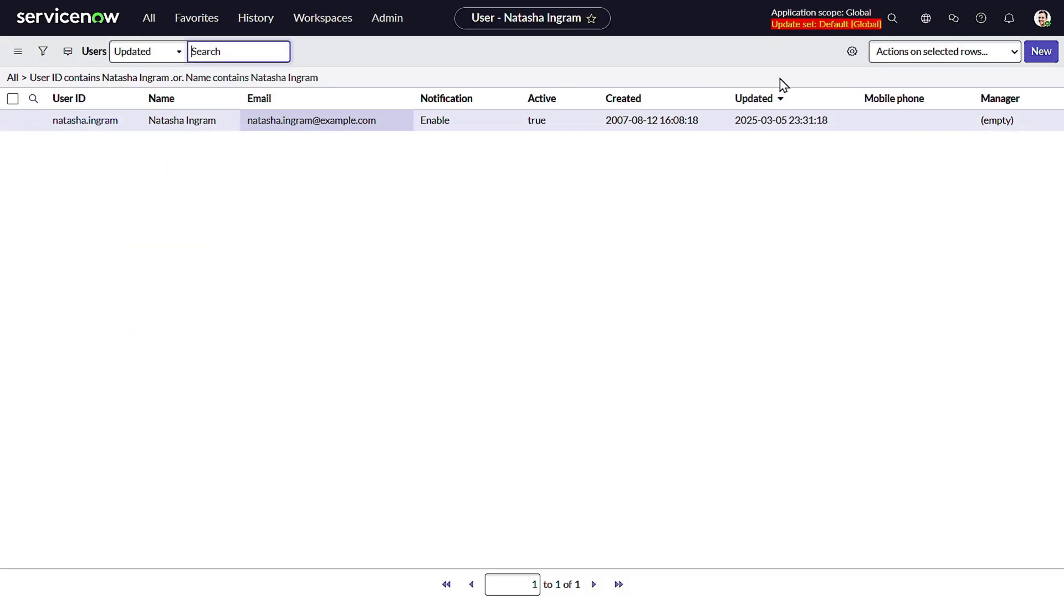
pyautogui.click(831, 52)
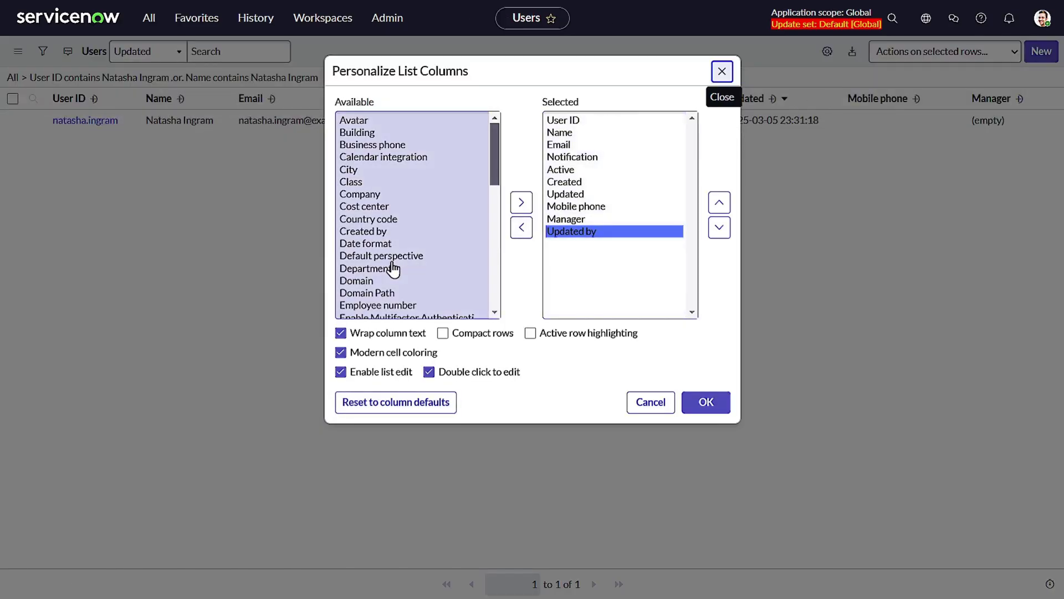
pyautogui.press('Return')
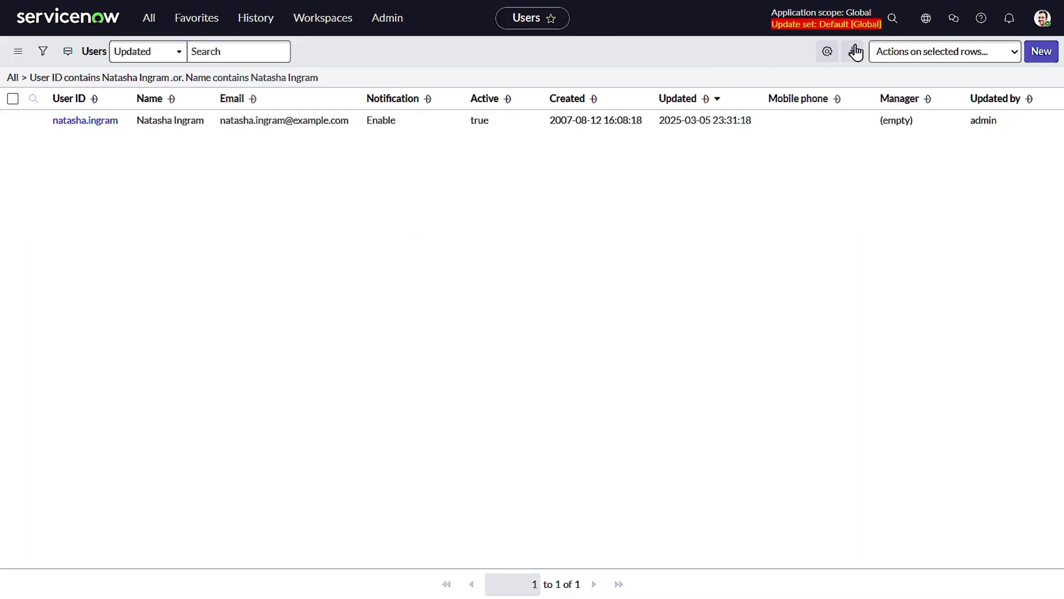
# Step: Review the available columns in the Users list's column personalization and close it without making changes
pyautogui.click(826, 52)
pyautogui.press('Escape')
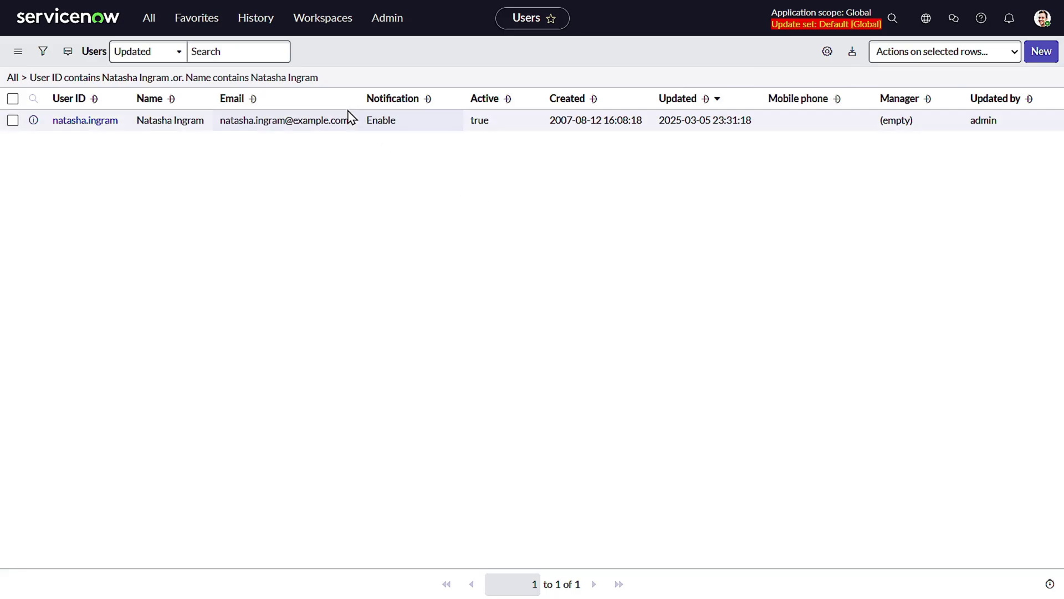
pyautogui.click(826, 56)
pyautogui.scroll(-3, 355, 233)
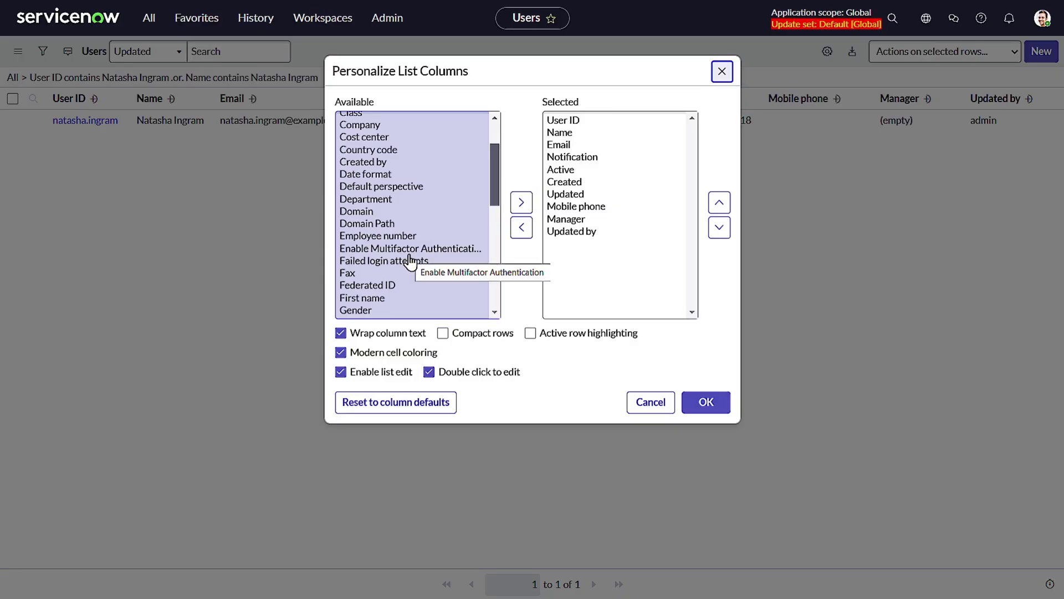
pyautogui.scroll(-8, 410, 260)
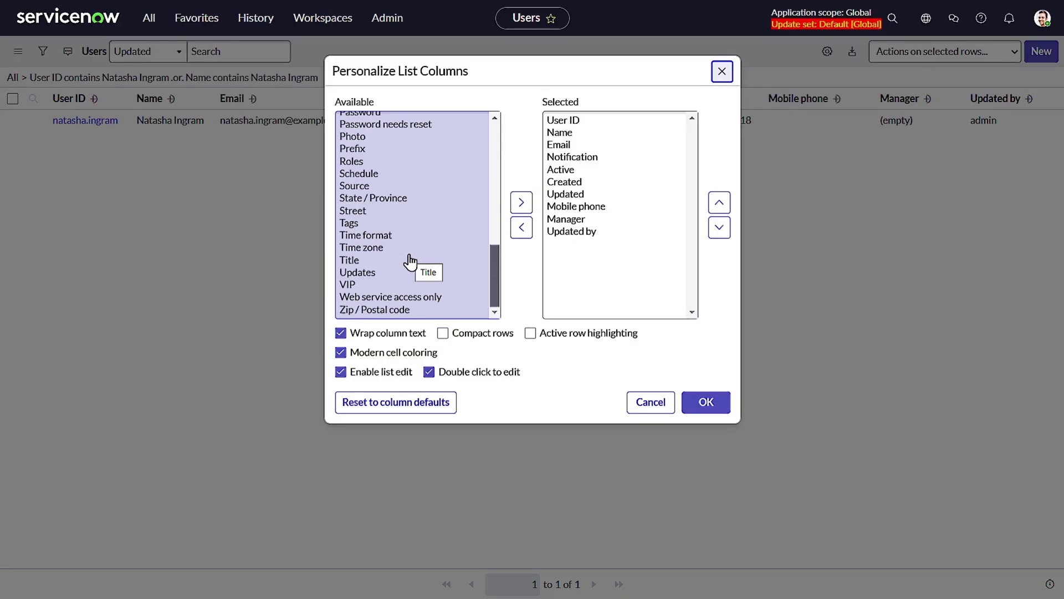
pyautogui.scroll(2, 410, 261)
pyautogui.scroll(8, 410, 262)
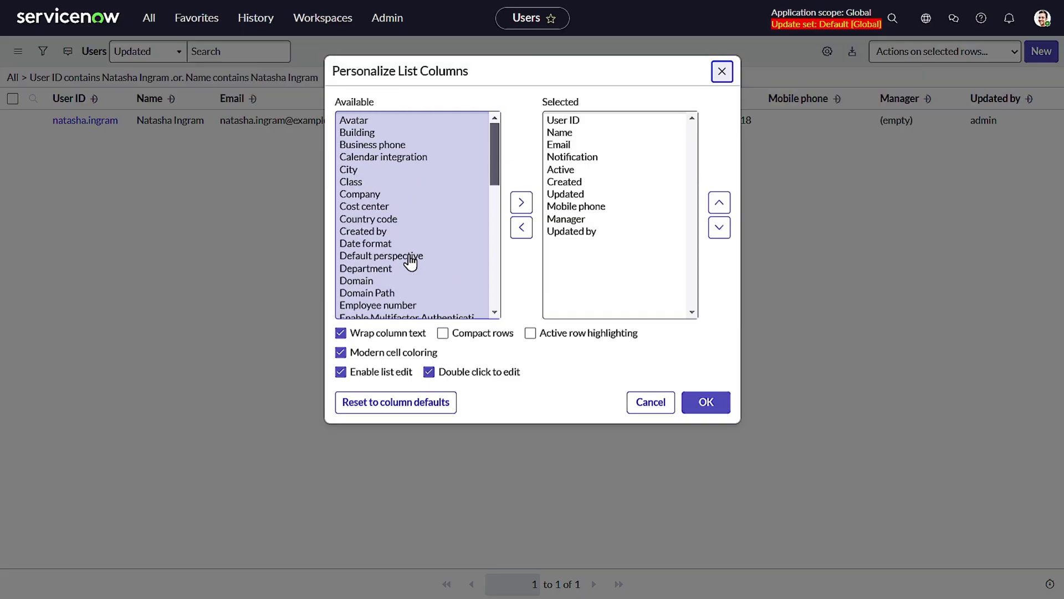
pyautogui.click(722, 72)
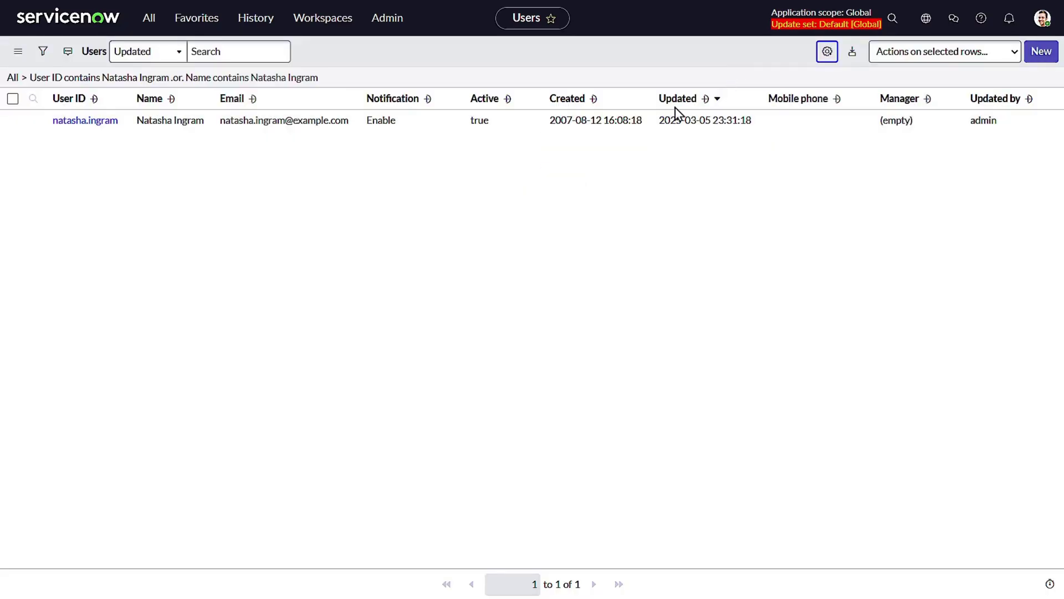